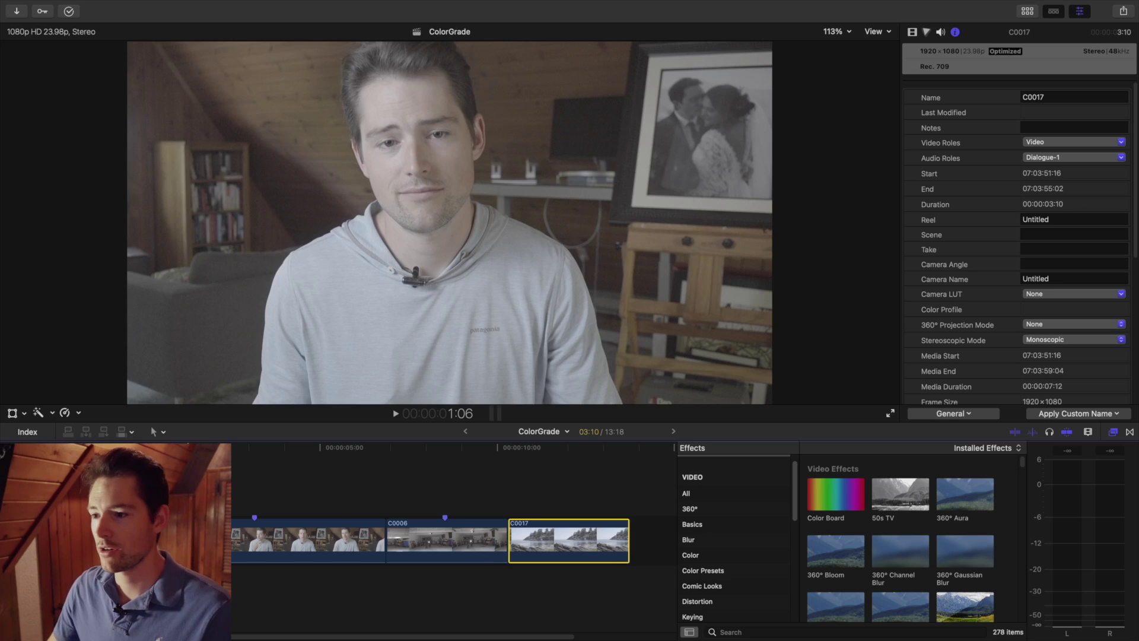
Review the ungraded talking-head, garage and seaside clips along the ColorGrade timeline
key("Left")
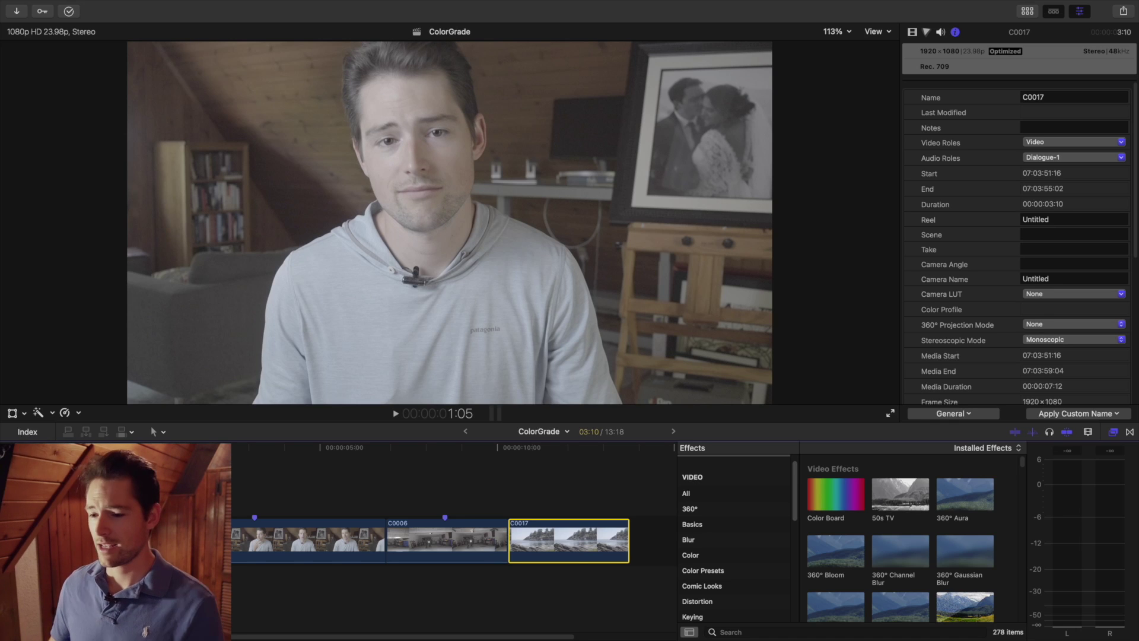
key("Left")
key("Left")
key("Left")
key("Left")
key("Left")
key("Left")
key("Left")
key("Left")
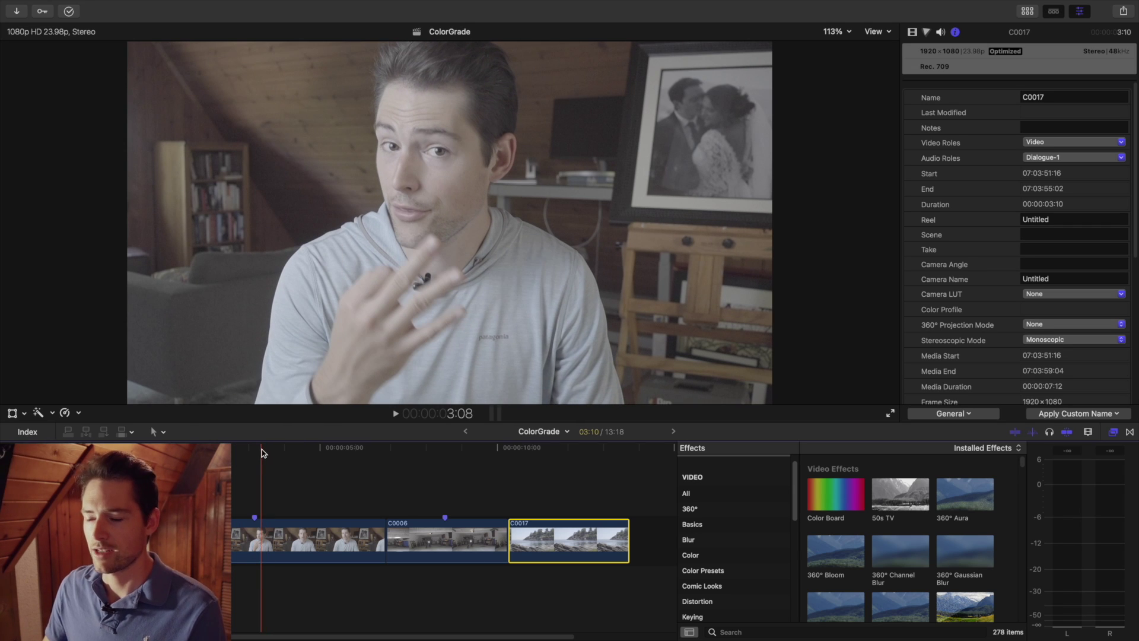
key("s")
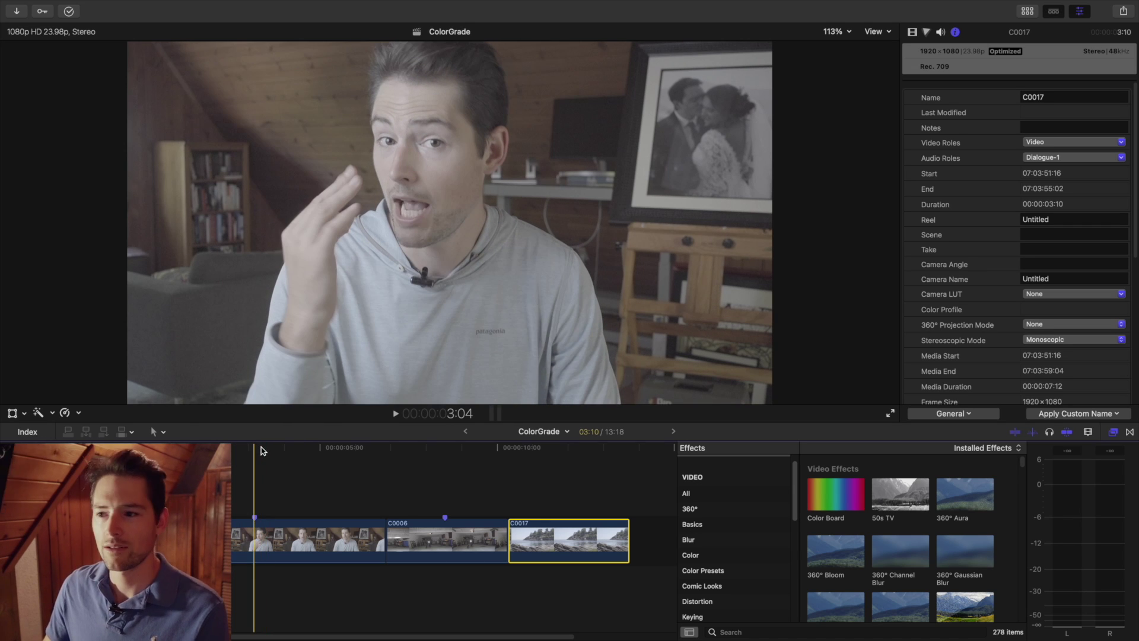
key("s")
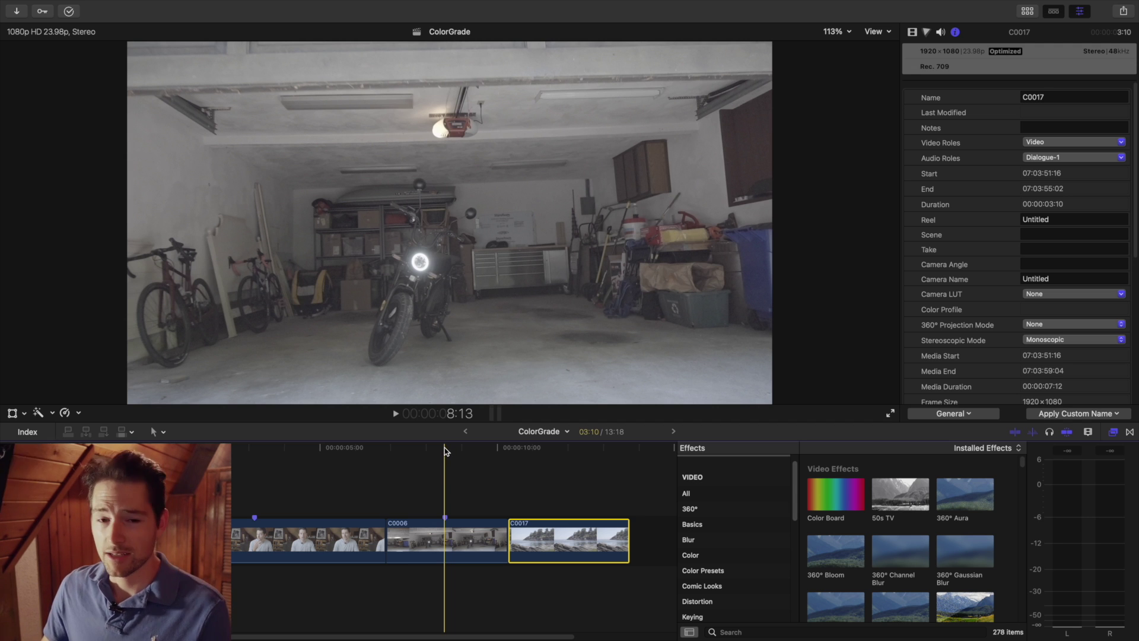
left_click_drag(444, 448, 556, 467)
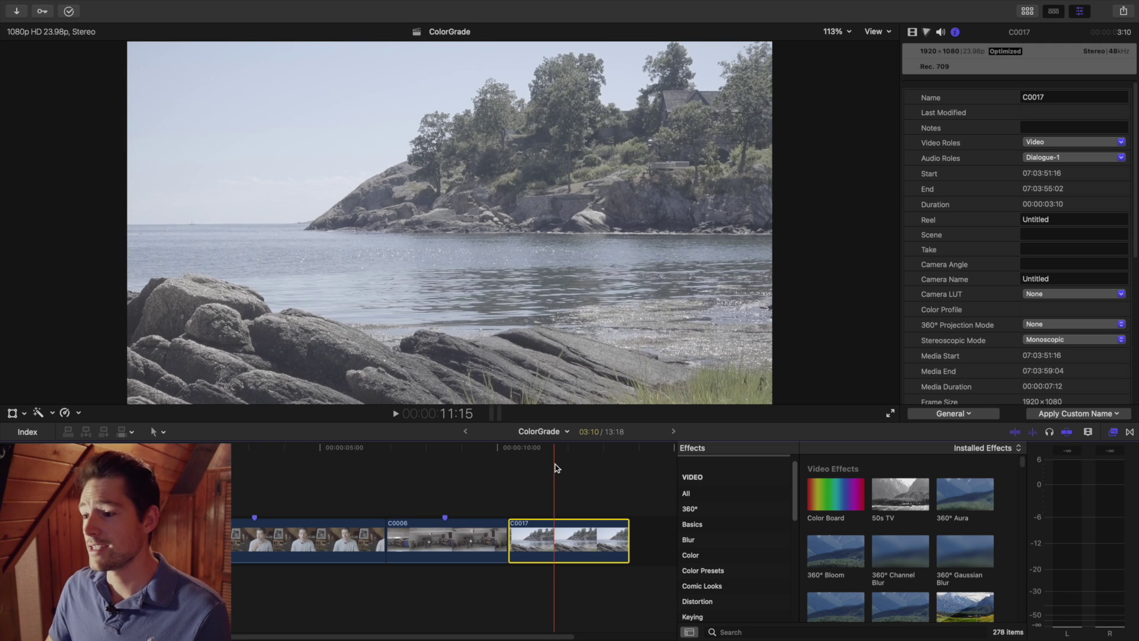
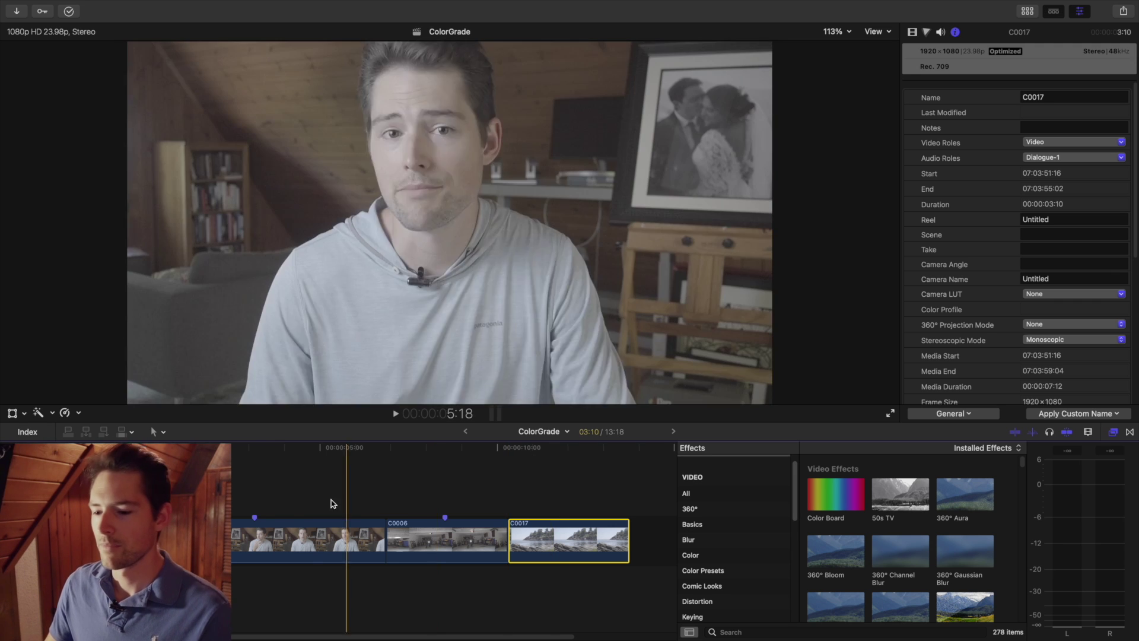
Apply the Sony S-Log2/S-Gamut camera LUT to the talking-head clip C0005, with the playhead on its marker at 3:04
left_click(330, 534)
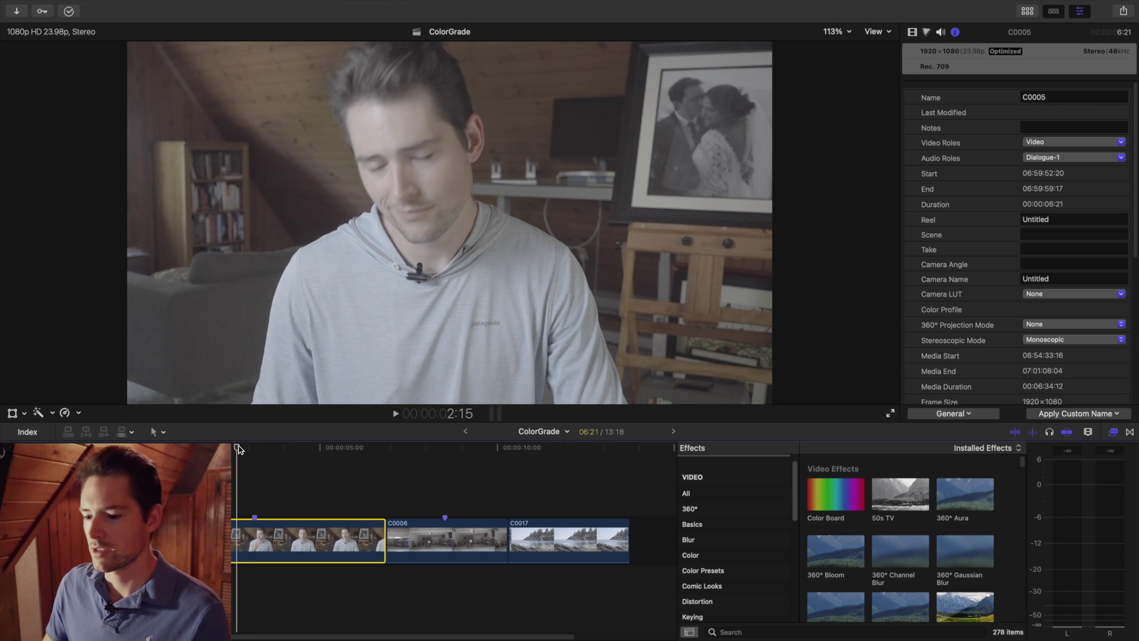
left_click(254, 449)
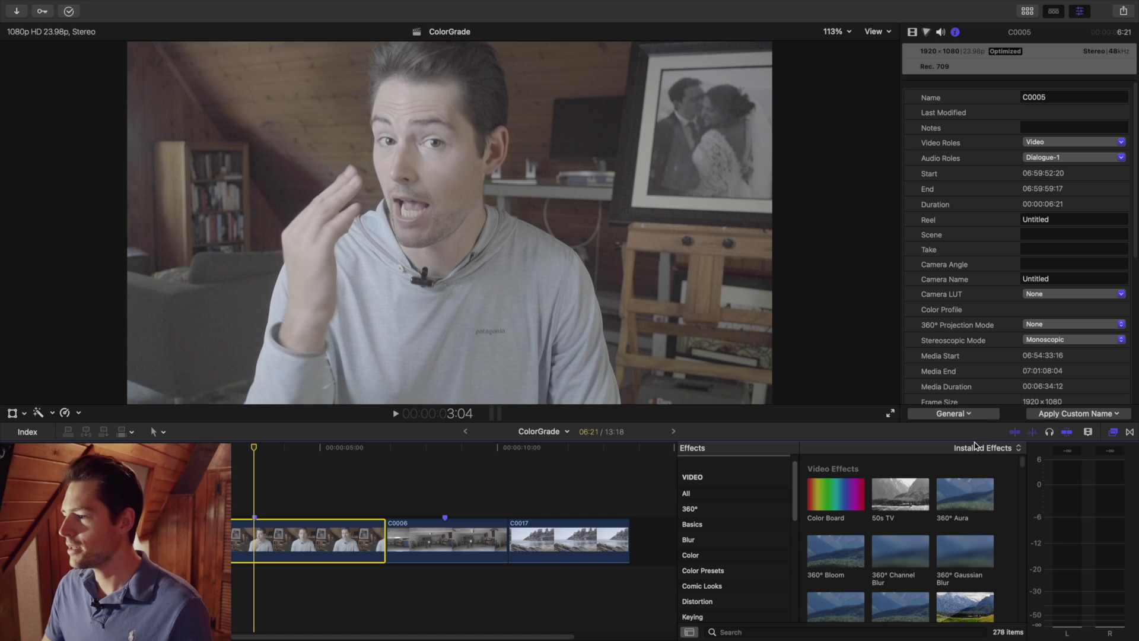
left_click(968, 414)
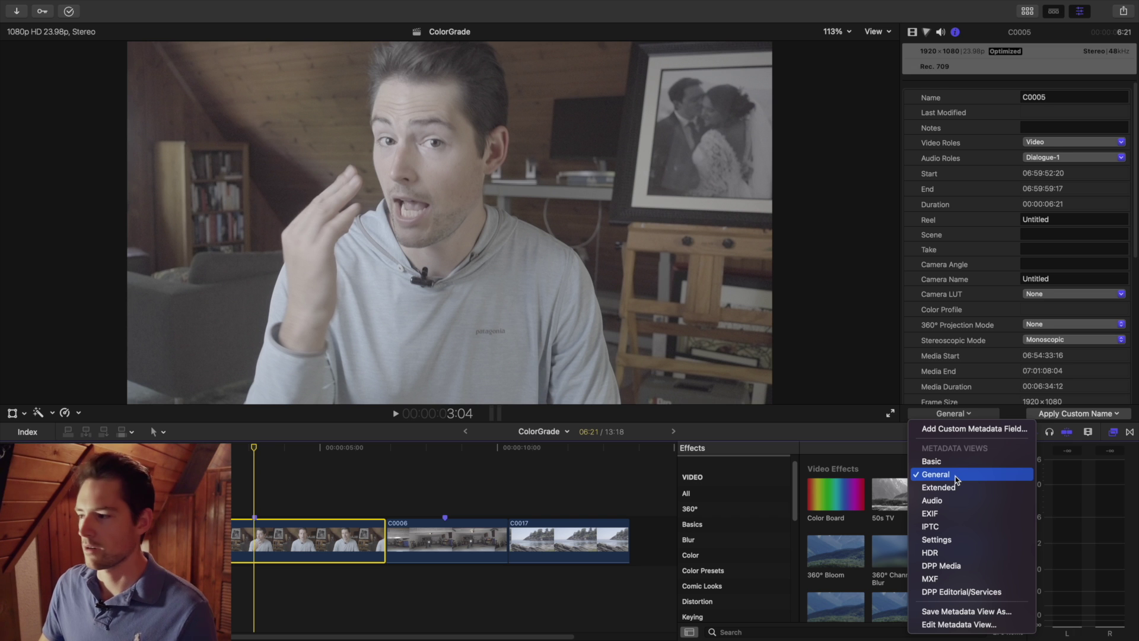
left_click(956, 474)
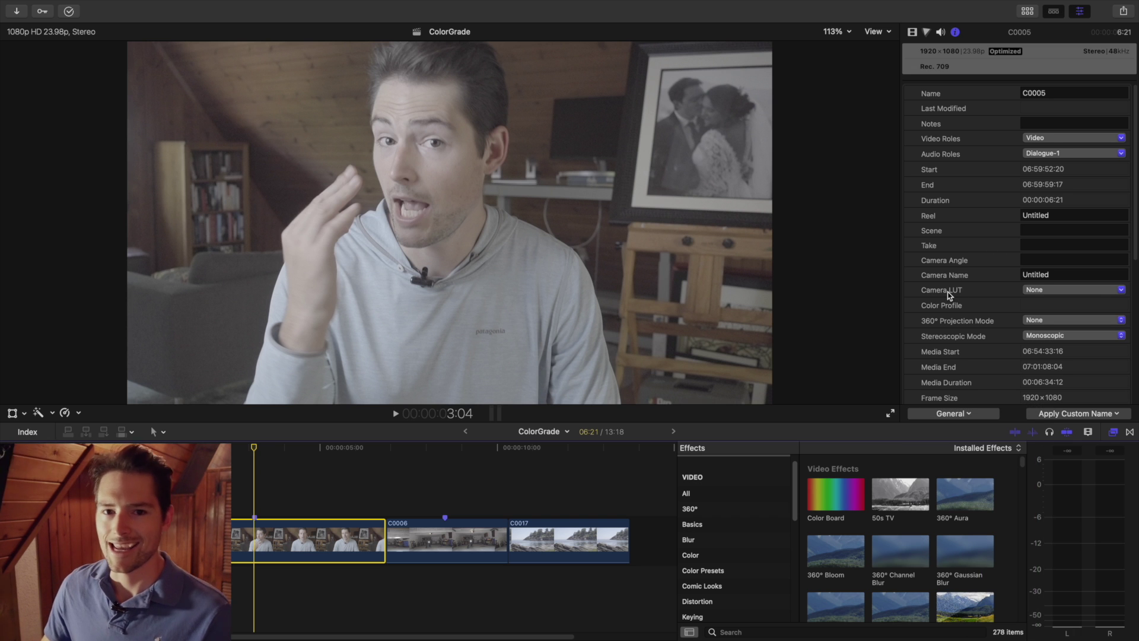
left_click(1050, 291)
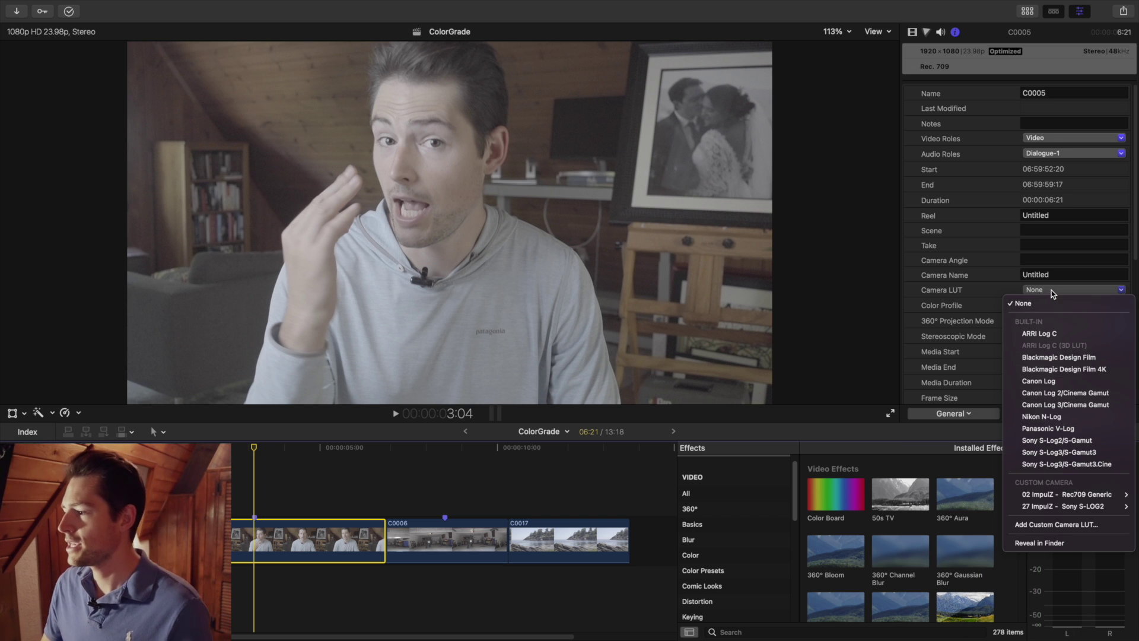
left_click(1066, 444)
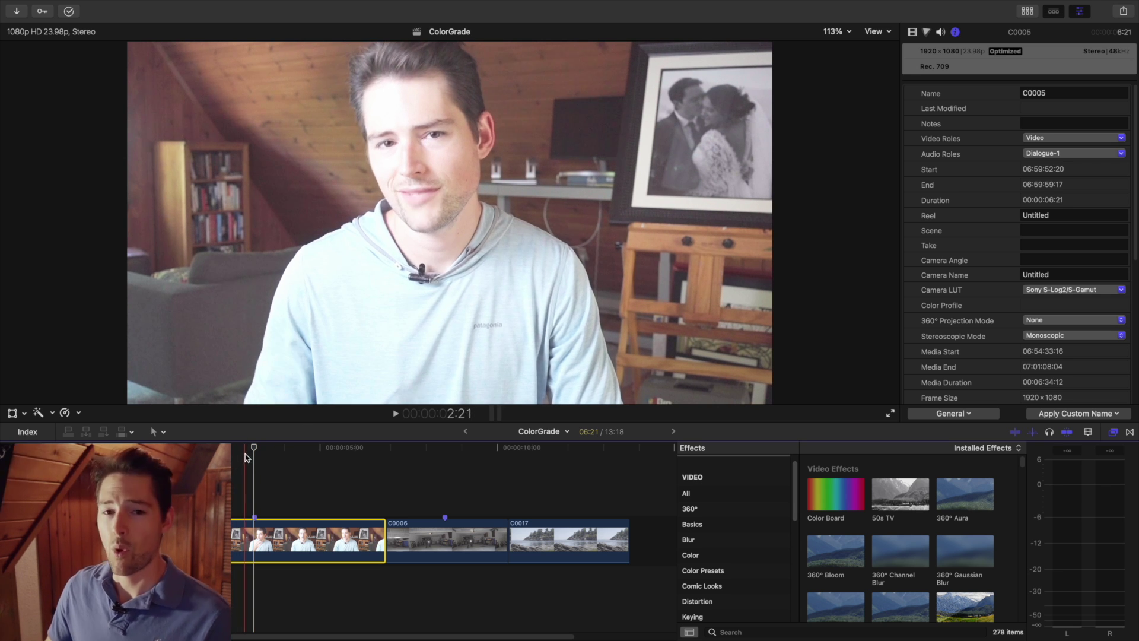
Add a Color Wheels correction to the talking-head clip
key("ctrl+super+4")
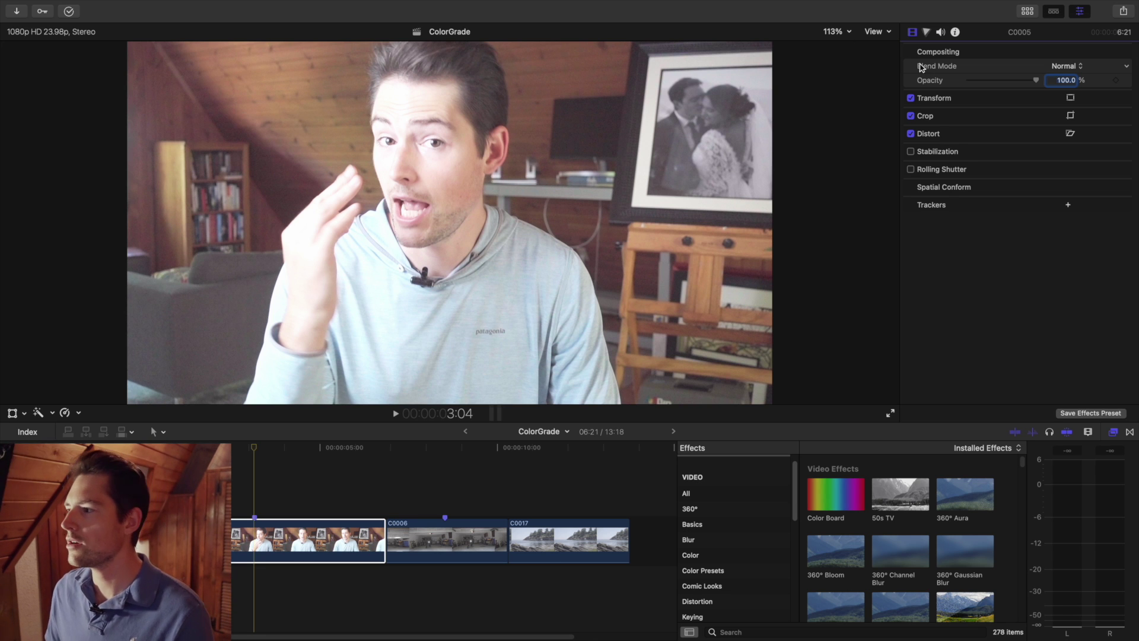
left_click(927, 32)
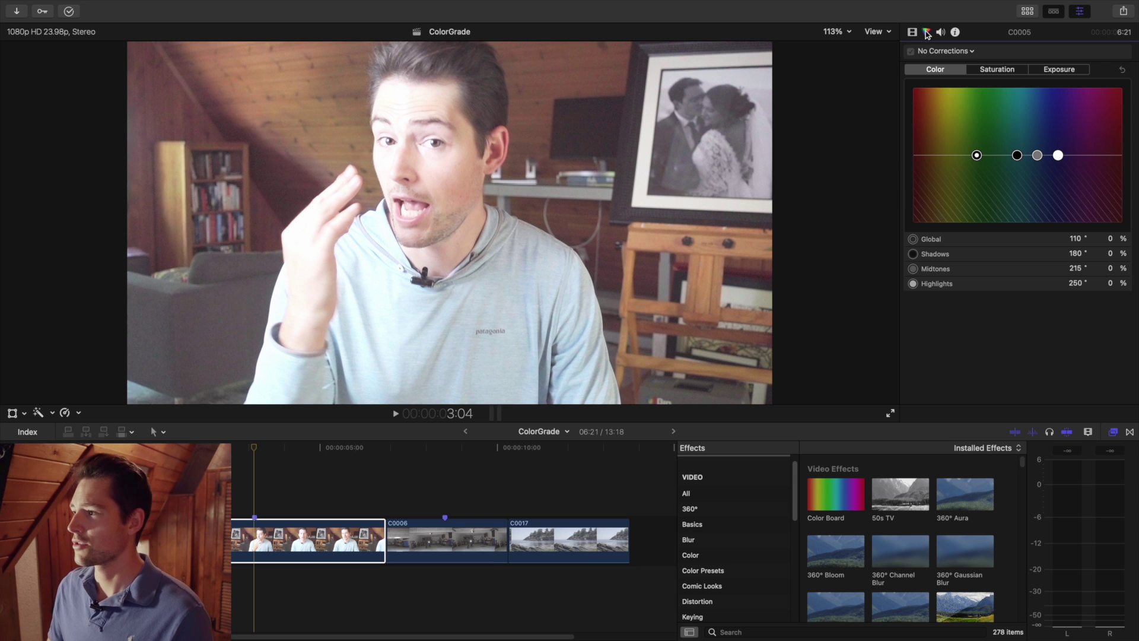
left_click(973, 51)
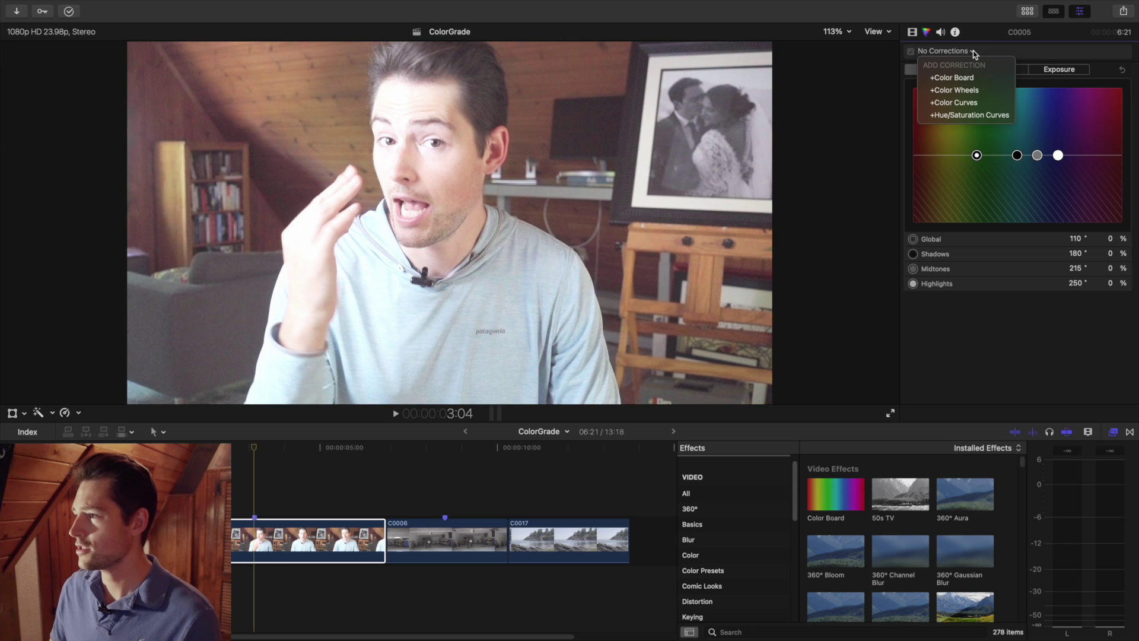
left_click(986, 91)
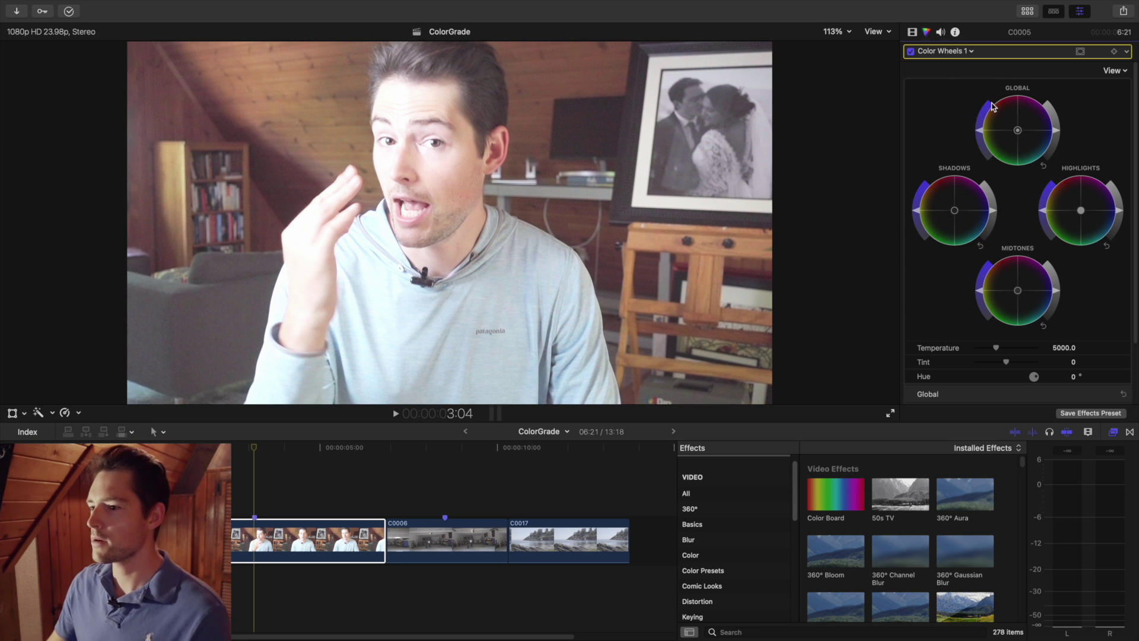
Display the video scopes and lower the global brightness slightly and the midtones brightness strongly in the color wheels
left_click(885, 34)
left_click(911, 60)
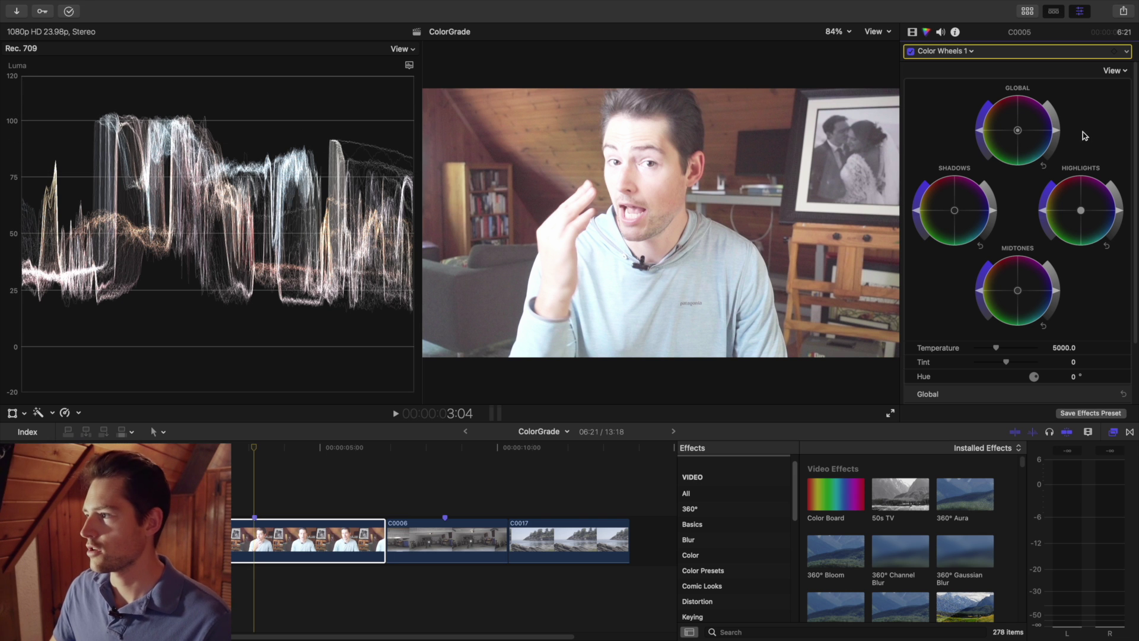
left_click_drag(1060, 134, 1059, 140)
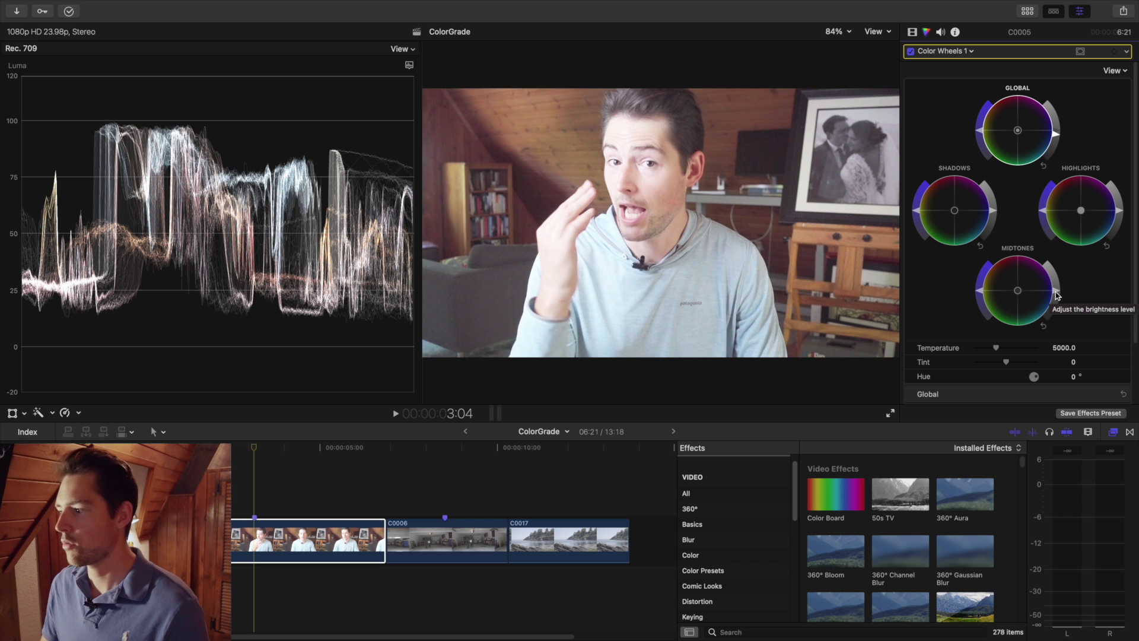
left_click_drag(1057, 294, 1030, 326)
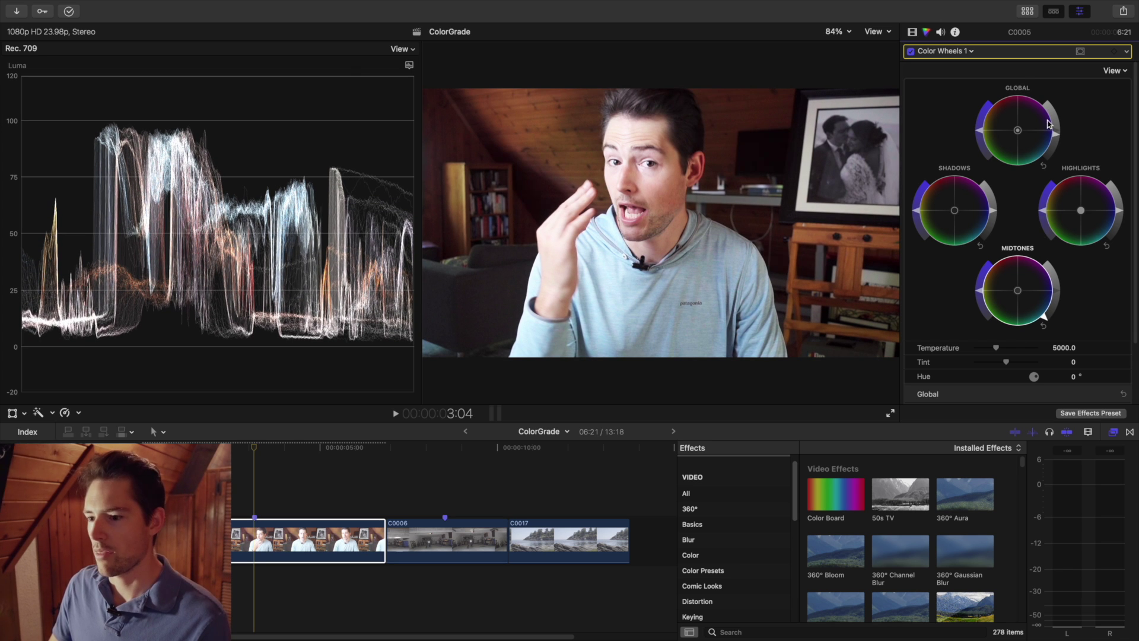
Add a Color Curves correction and shape its luma curve with three control points, lowering highlights and midtones and slightly lifting the shadows
left_click(972, 52)
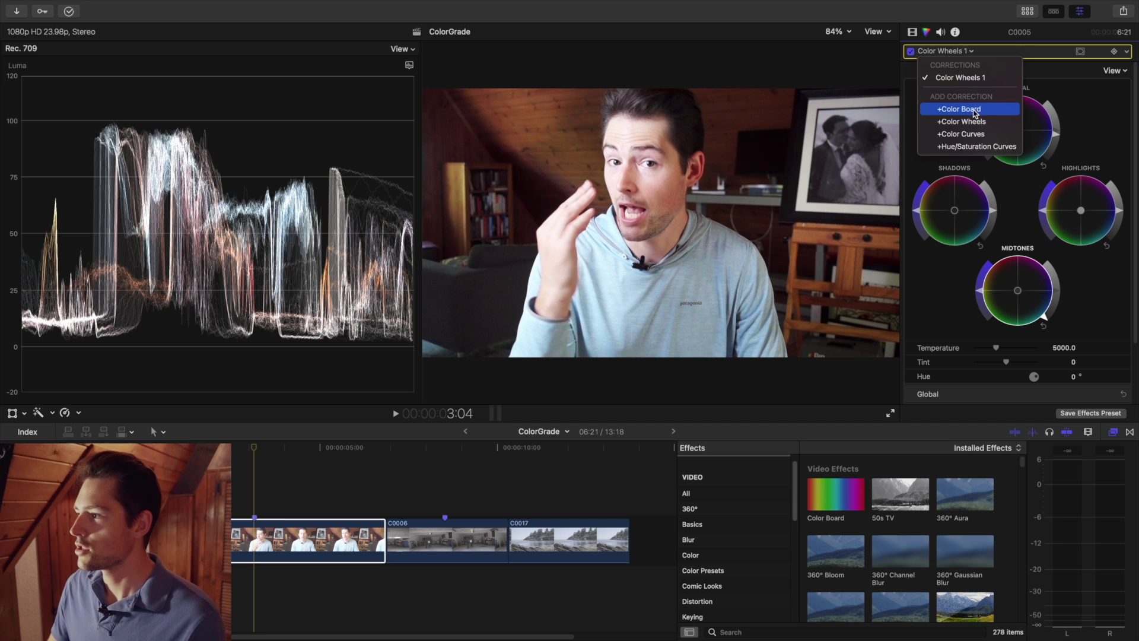
left_click(984, 137)
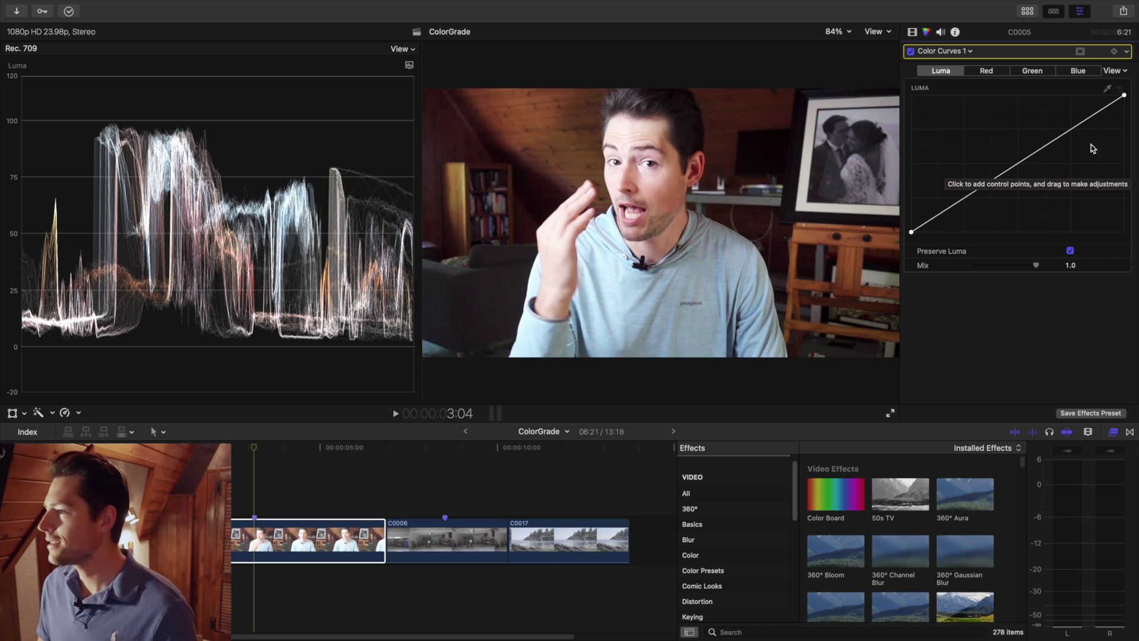
left_click(1019, 163)
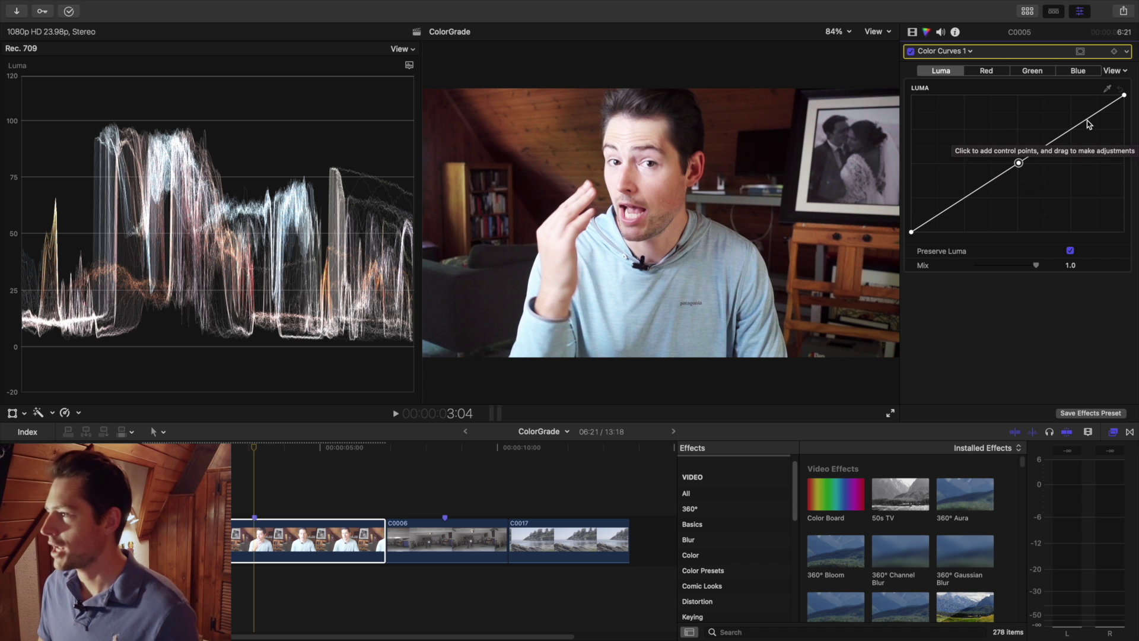
left_click(1072, 128)
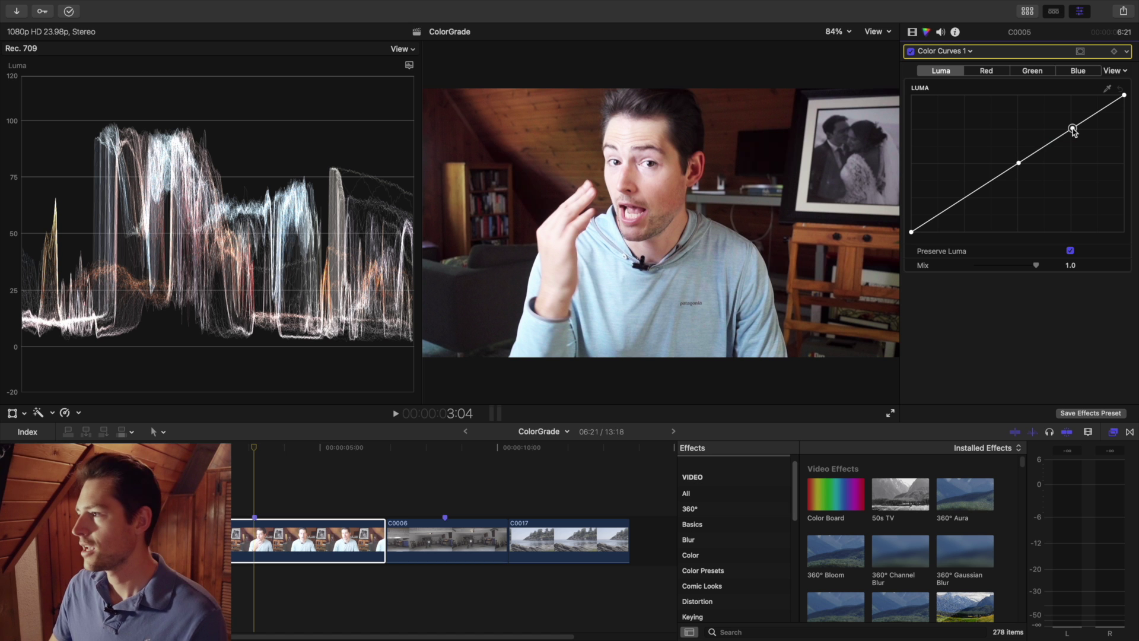
mouse_move(1073, 128)
left_mouse_down()
mouse_move(1086, 141)
mouse_move(1084, 130)
left_mouse_up()
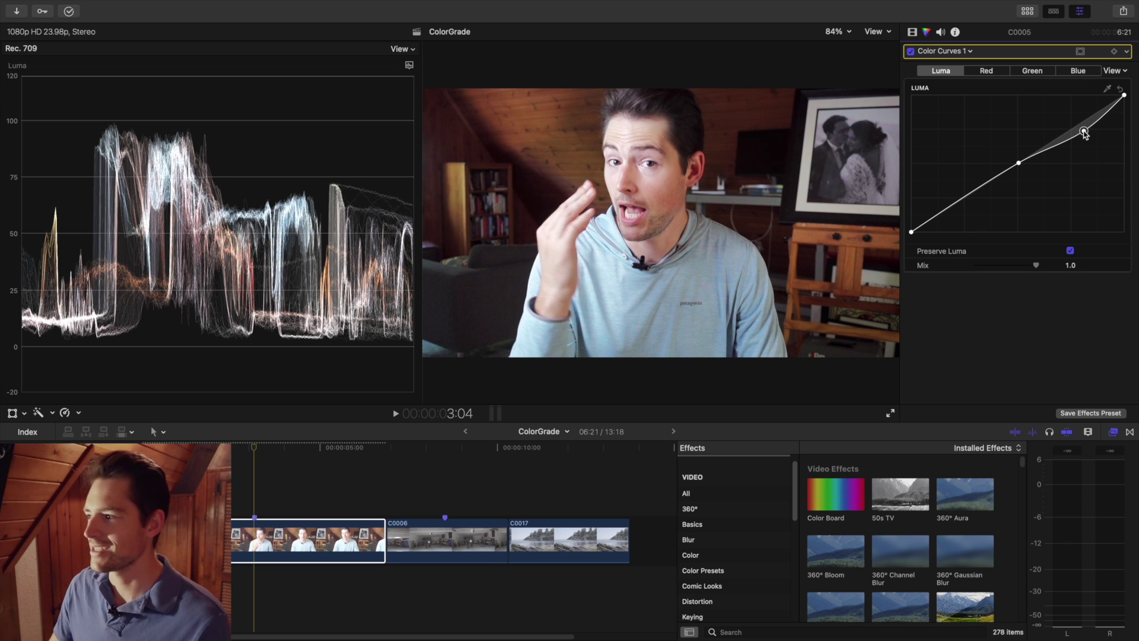
left_click_drag(1018, 162, 1022, 171)
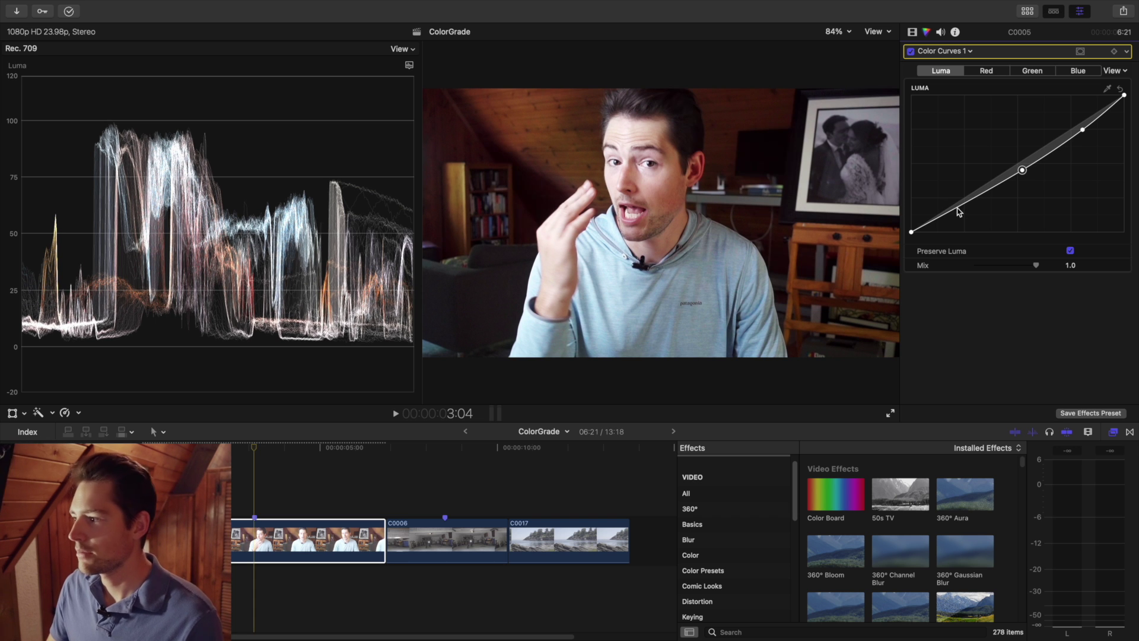
left_click_drag(958, 208, 959, 202)
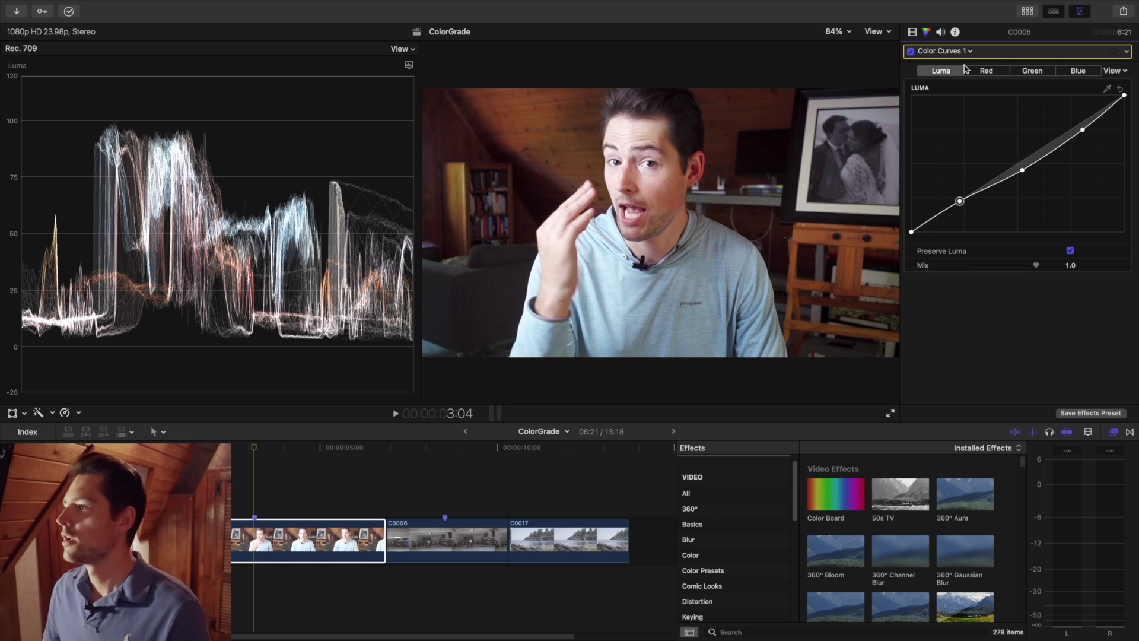
Add a second Color Wheels correction with temperature 5177 and tint 5.0, and toggle it off and on to compare
left_click(970, 52)
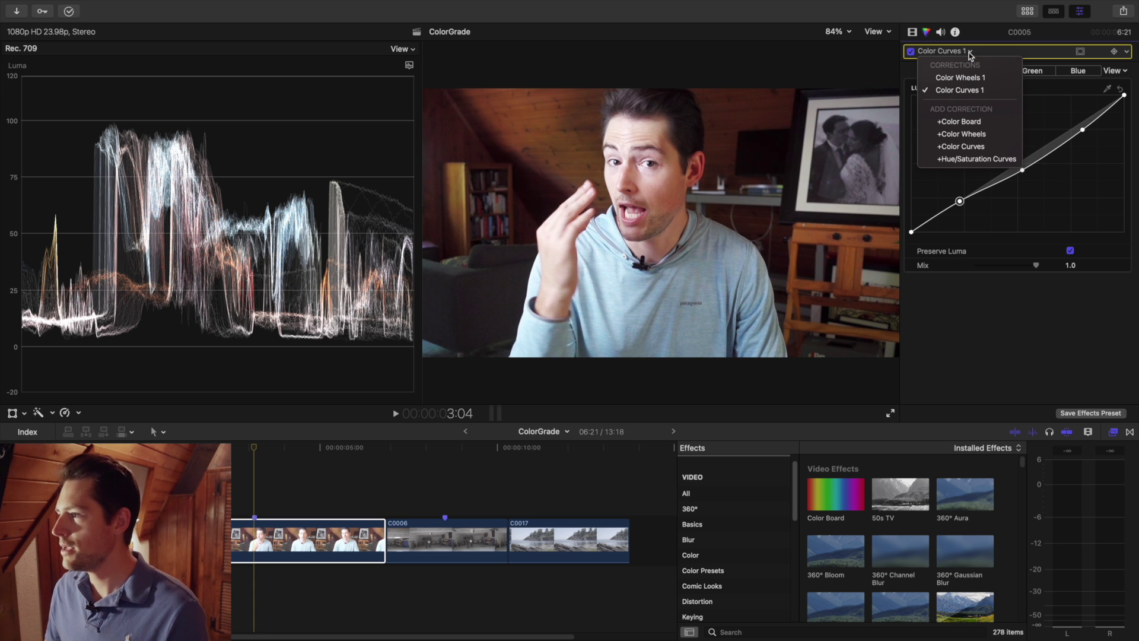
left_click(982, 135)
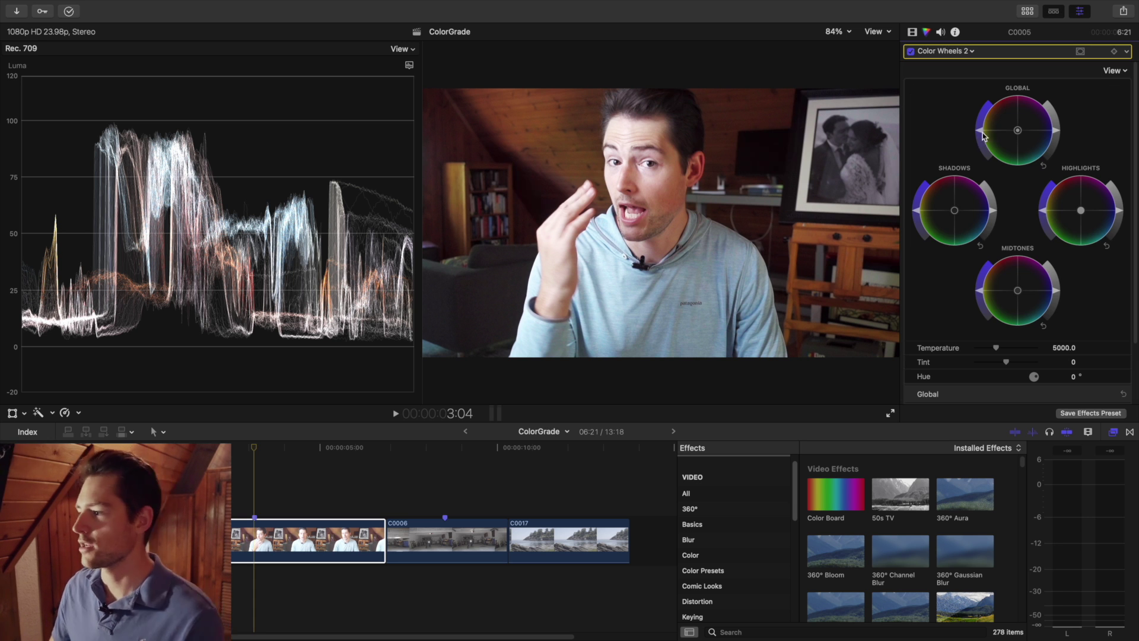
scroll(967, 279, "down", 2)
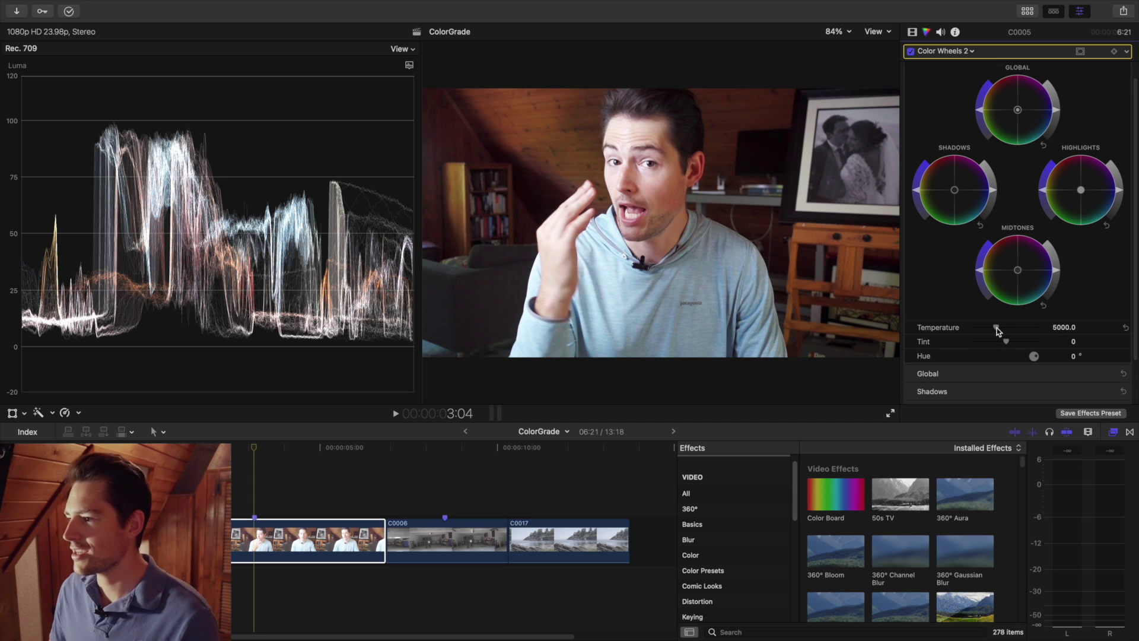
left_click_drag(997, 331, 999, 330)
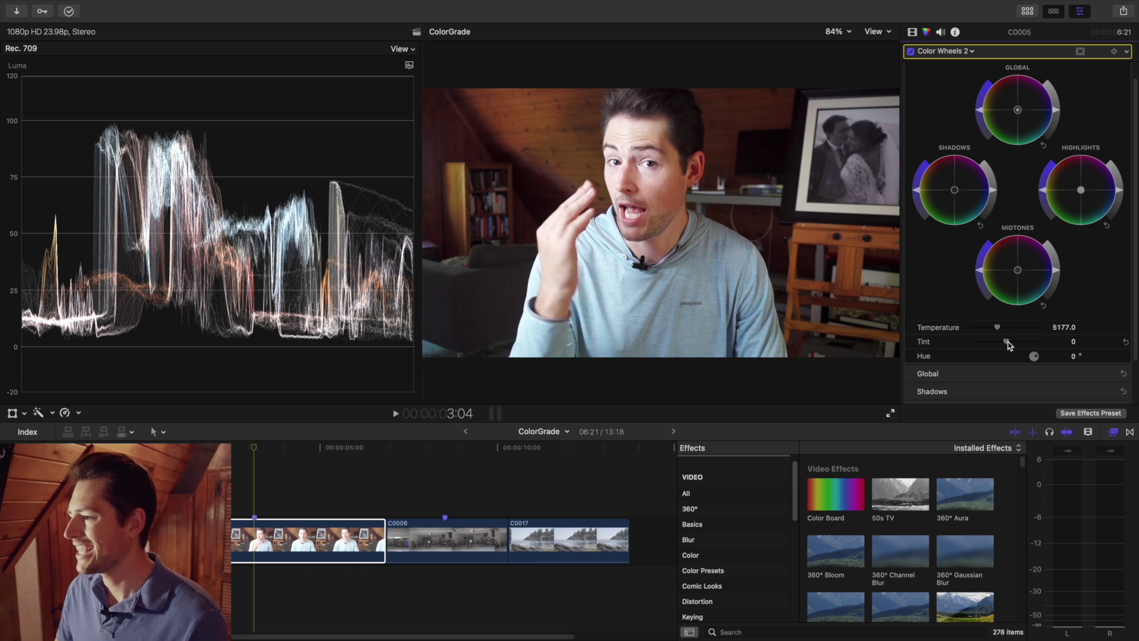
left_click_drag(1008, 341, 1011, 344)
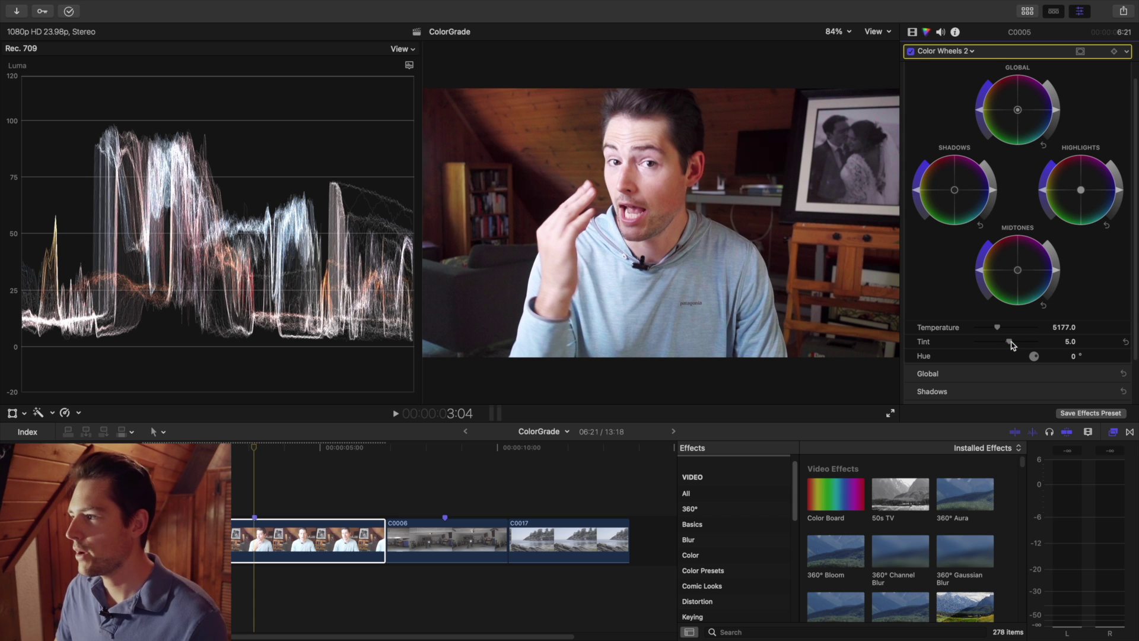
left_click(911, 51)
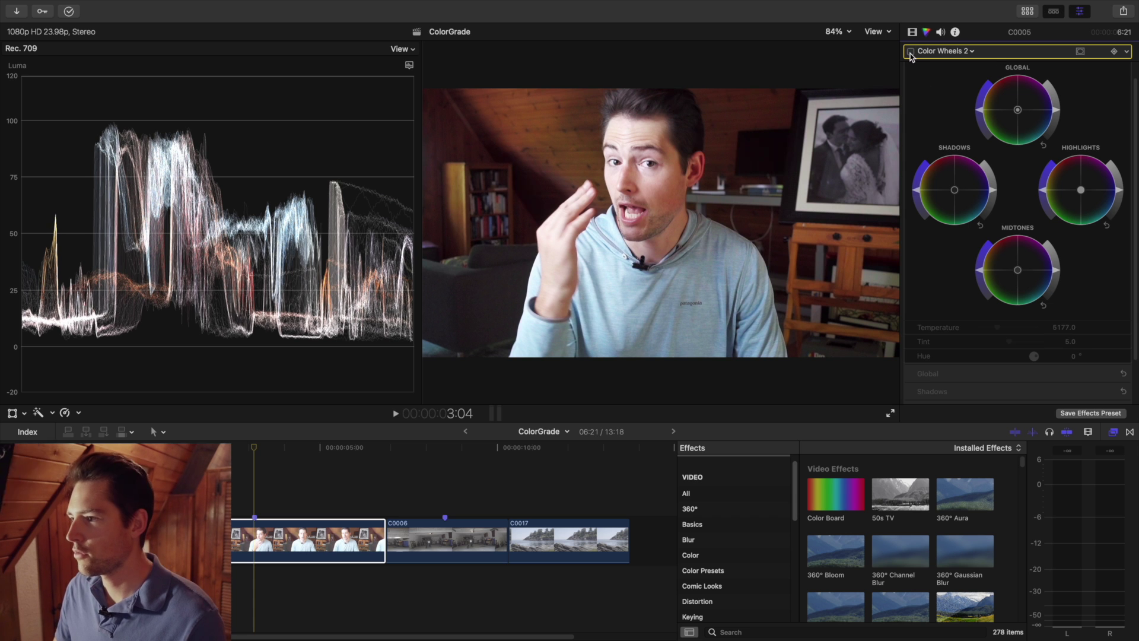
left_click(911, 52)
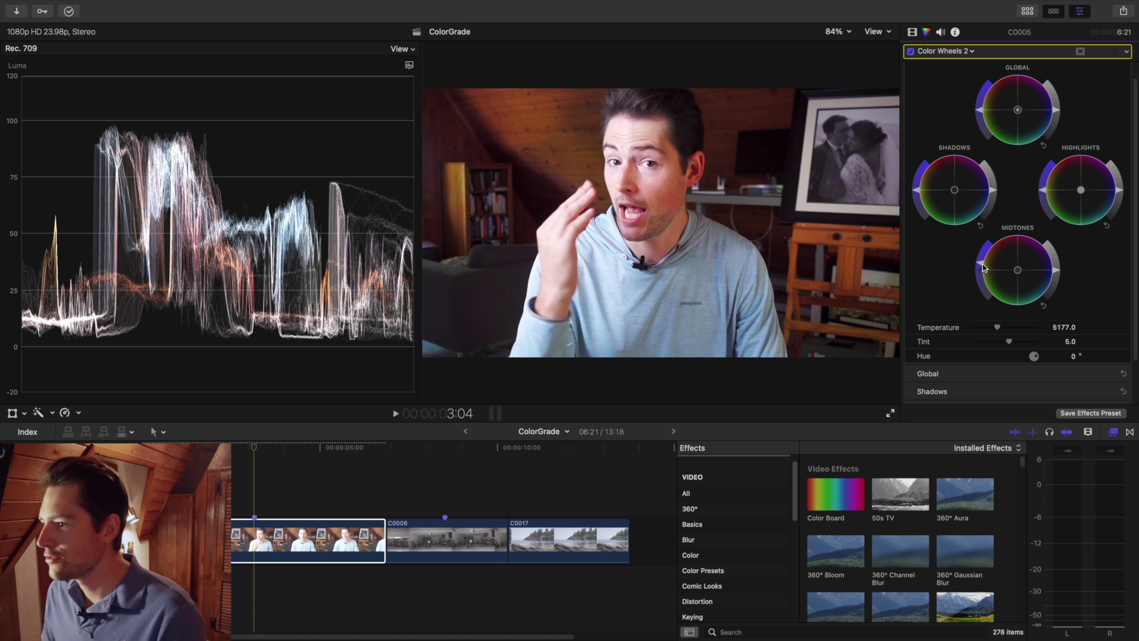
Enlarge the viewer image to 400% and centre it on the speaker's face to examine the skin tones
left_click(846, 32)
left_click(852, 141)
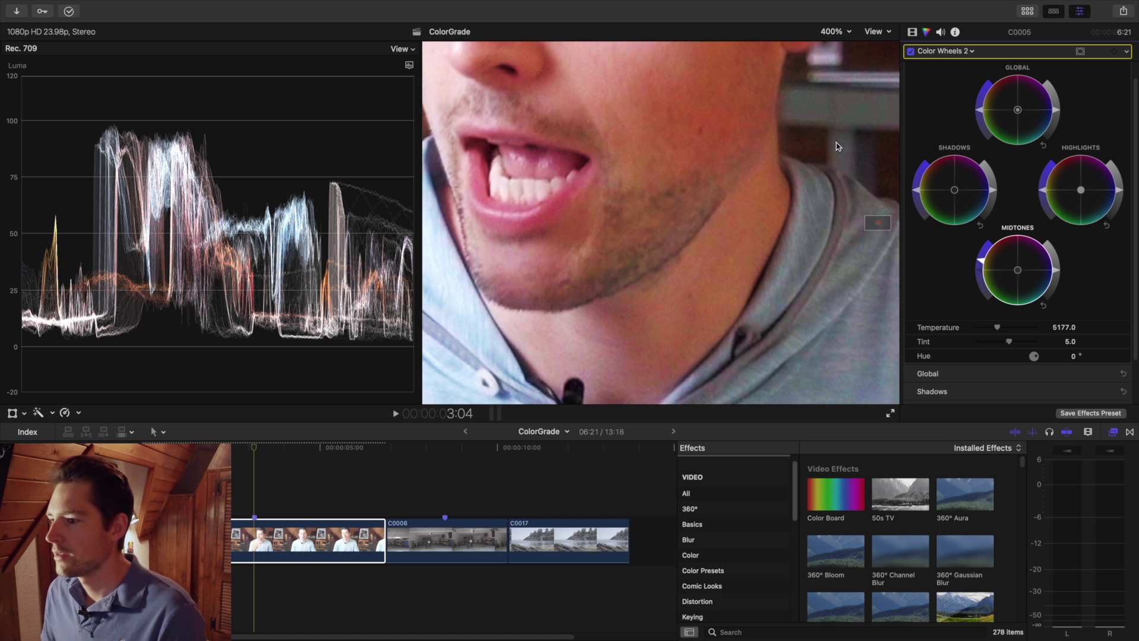
left_click_drag(879, 225, 878, 223)
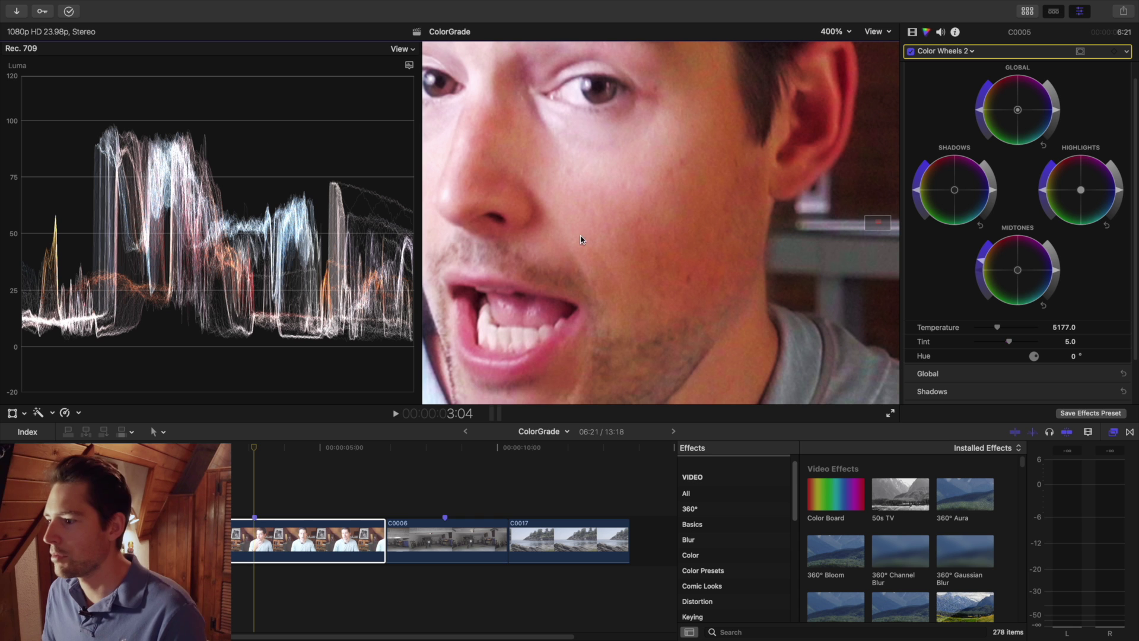
Reset the midtones saturation in the second Color Wheels correction and fit the whole frame in the viewer
double_click(983, 264)
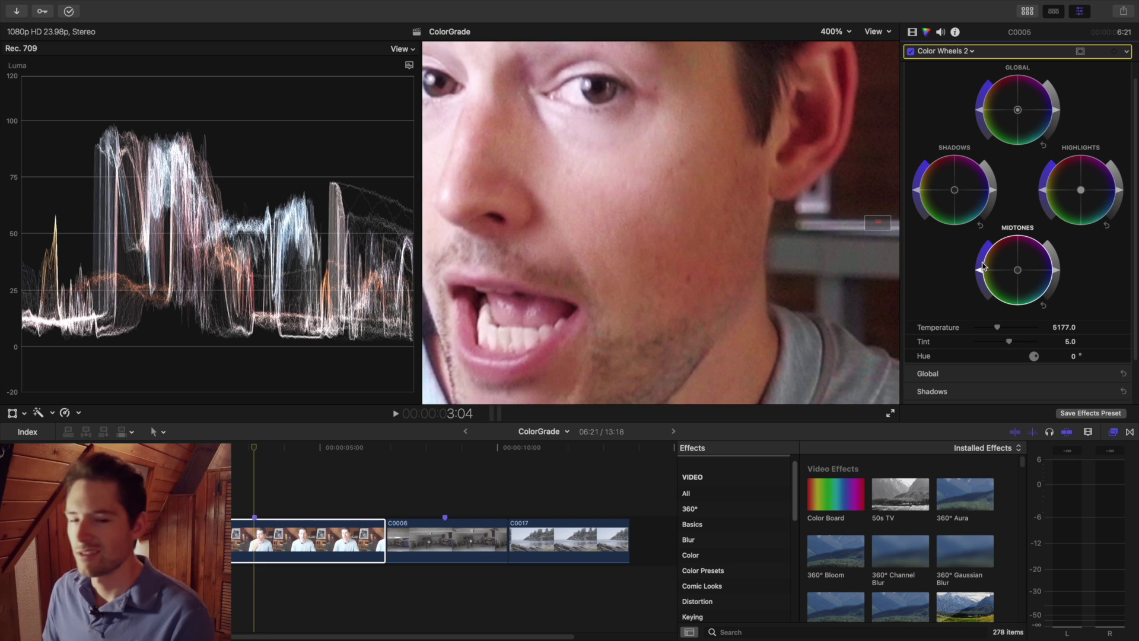
key("shift+z")
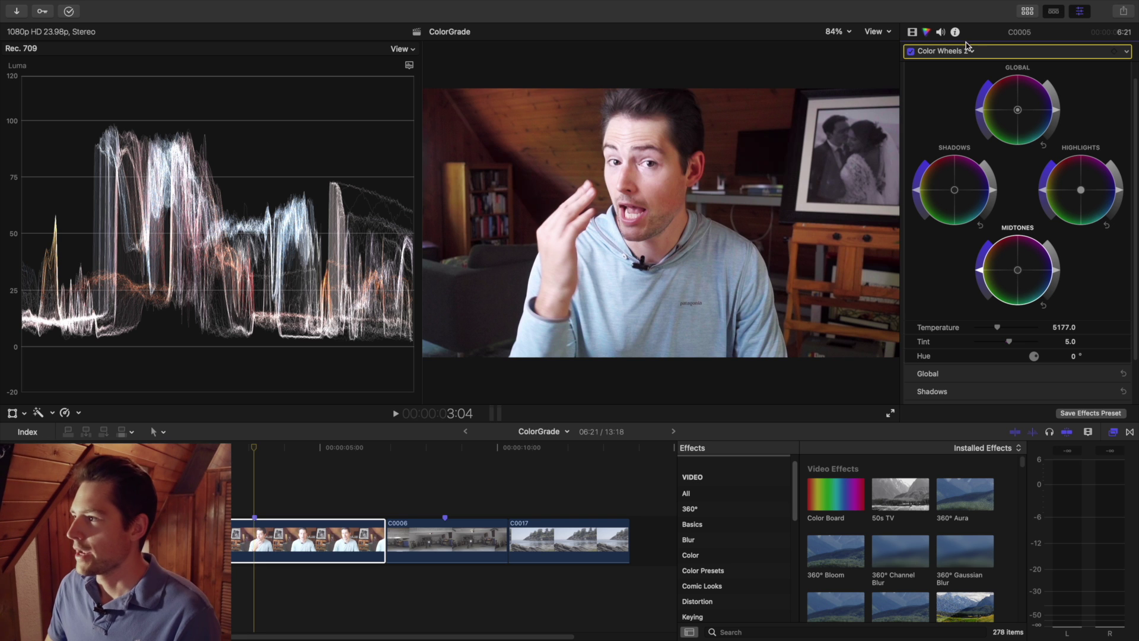
left_click(971, 52)
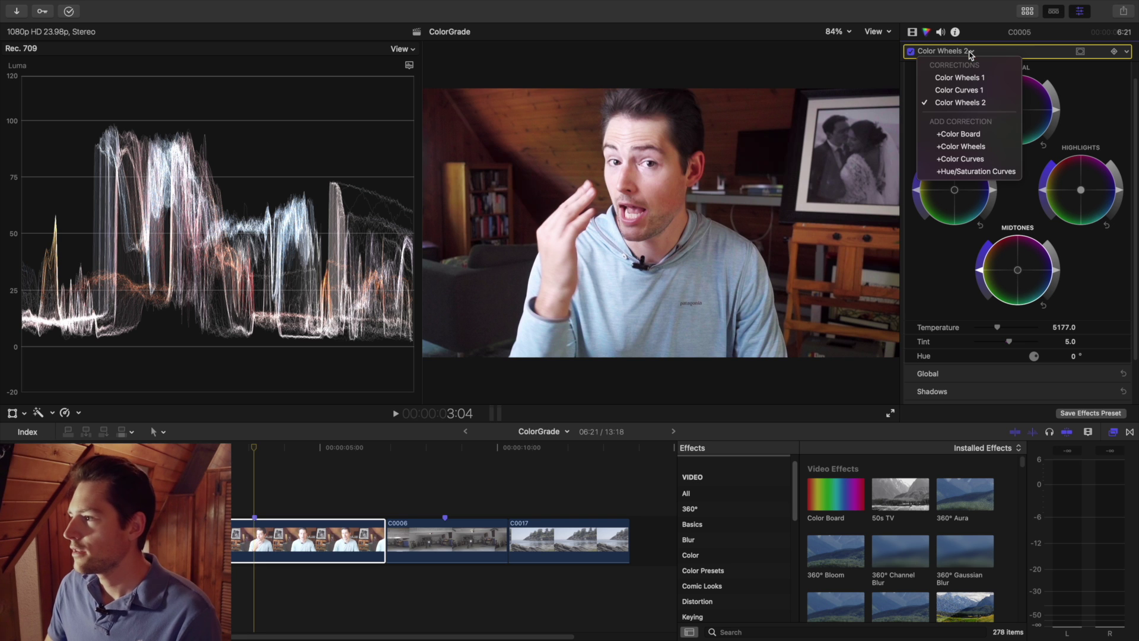
left_click(912, 42)
Search the effects for "lut" and apply Custom LUT to clip C0005, using Fuji Superior 200_FC with the mix at 0.45
left_click(913, 32)
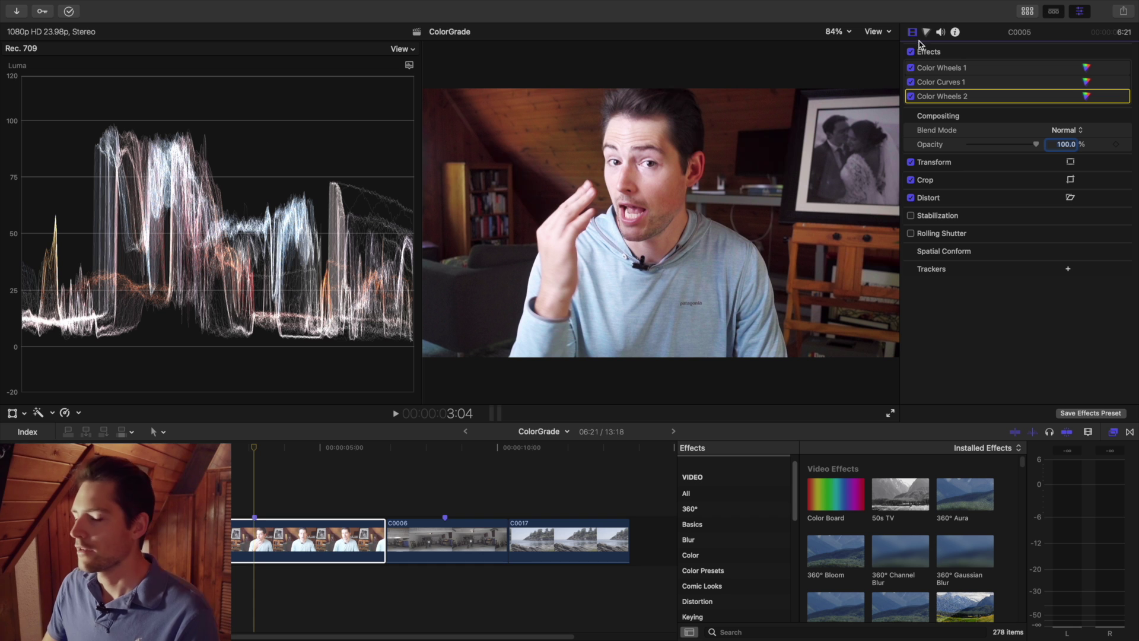
left_click(890, 630)
type("lut")
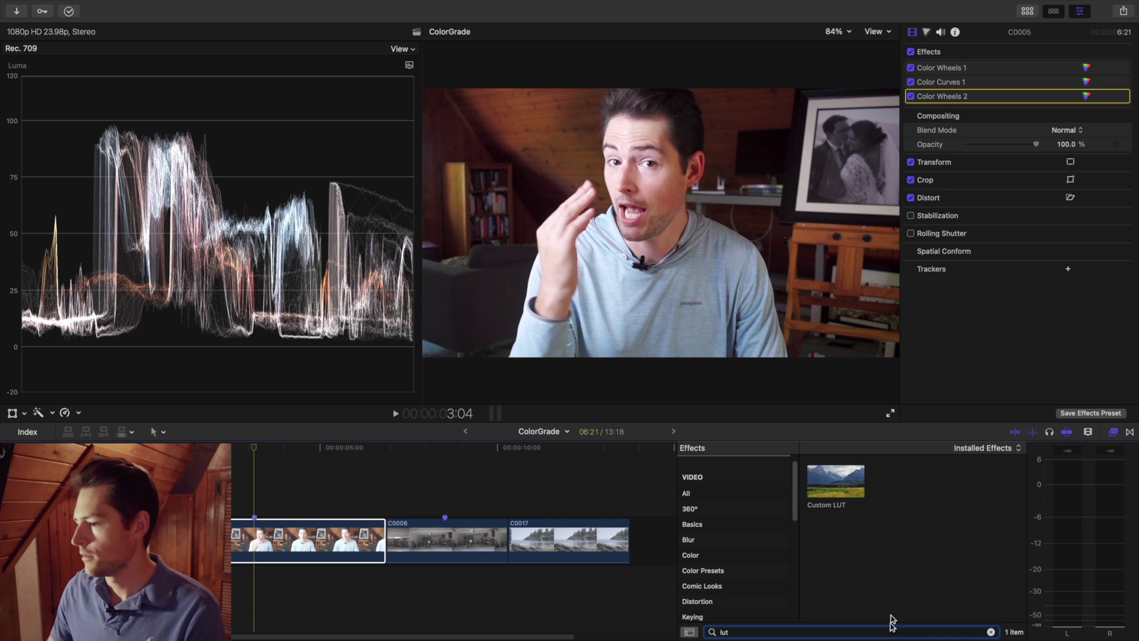
left_click_drag(835, 482, 309, 542)
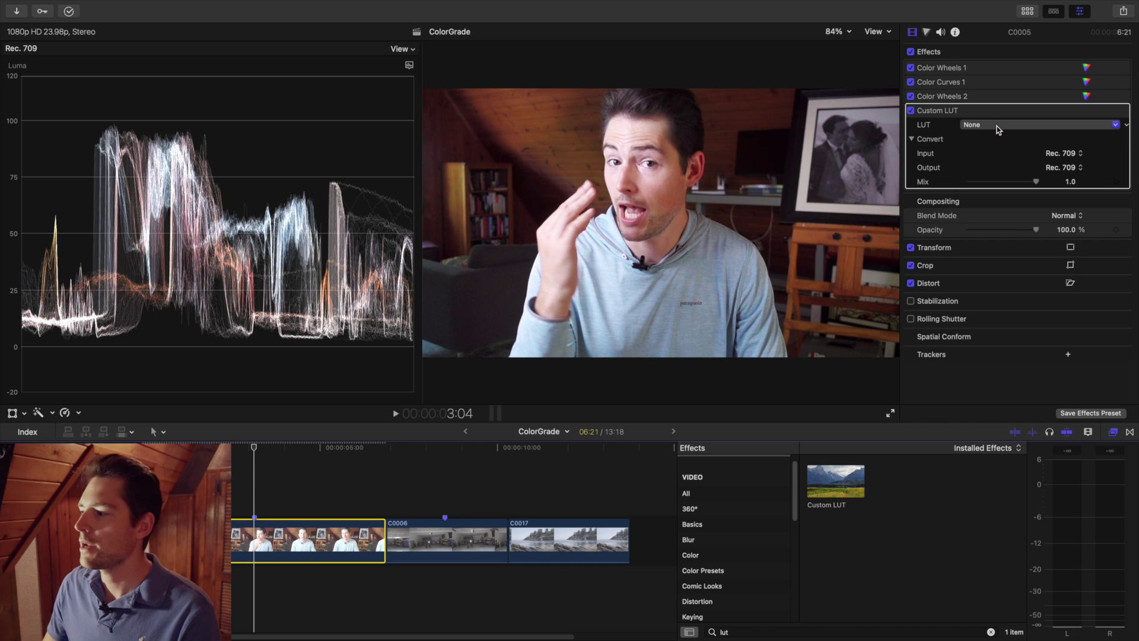
left_click(998, 126)
mouse_move(1018, 157)
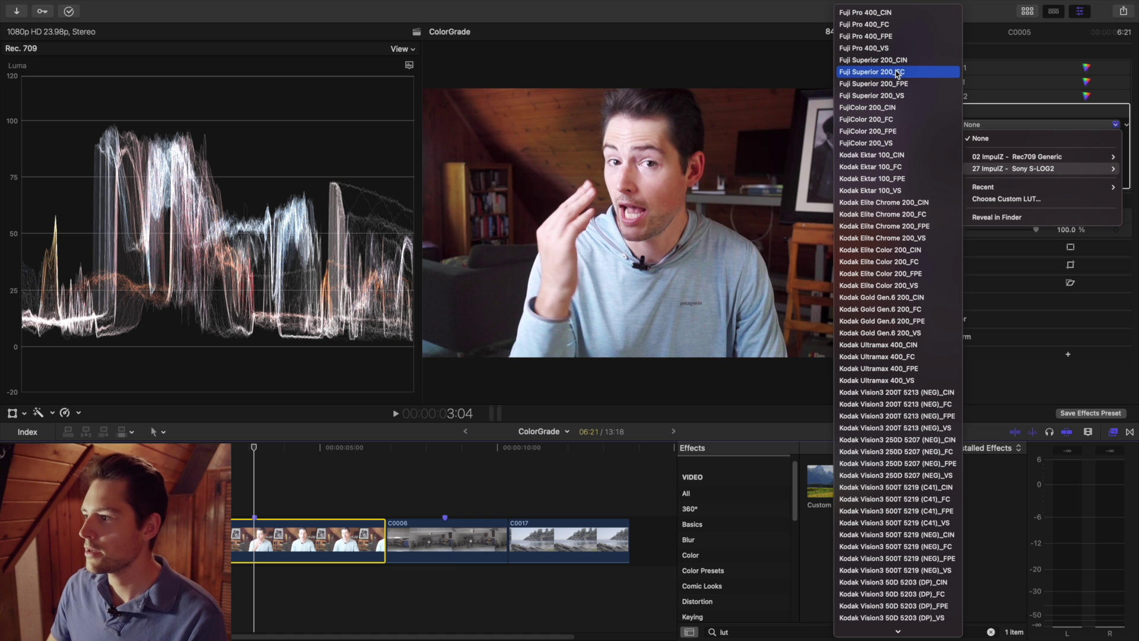
left_click(915, 73)
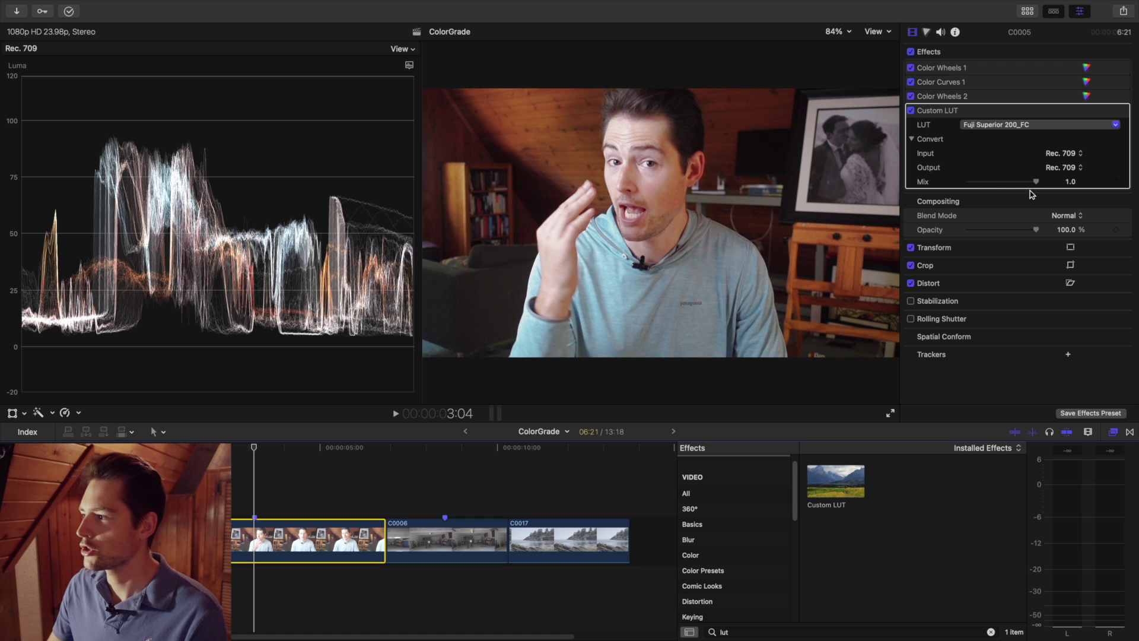
left_click_drag(1037, 184, 1000, 186)
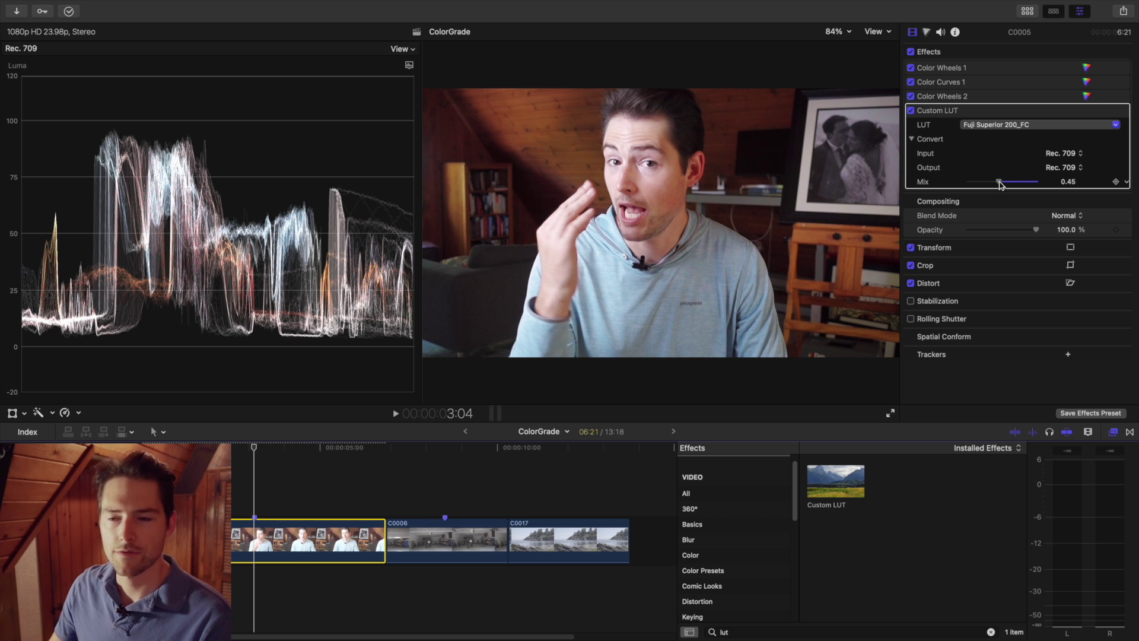
Hide the video scopes and disable the Custom LUT, both Color Wheels and the Color Curves to view the clip without them
left_click(888, 36)
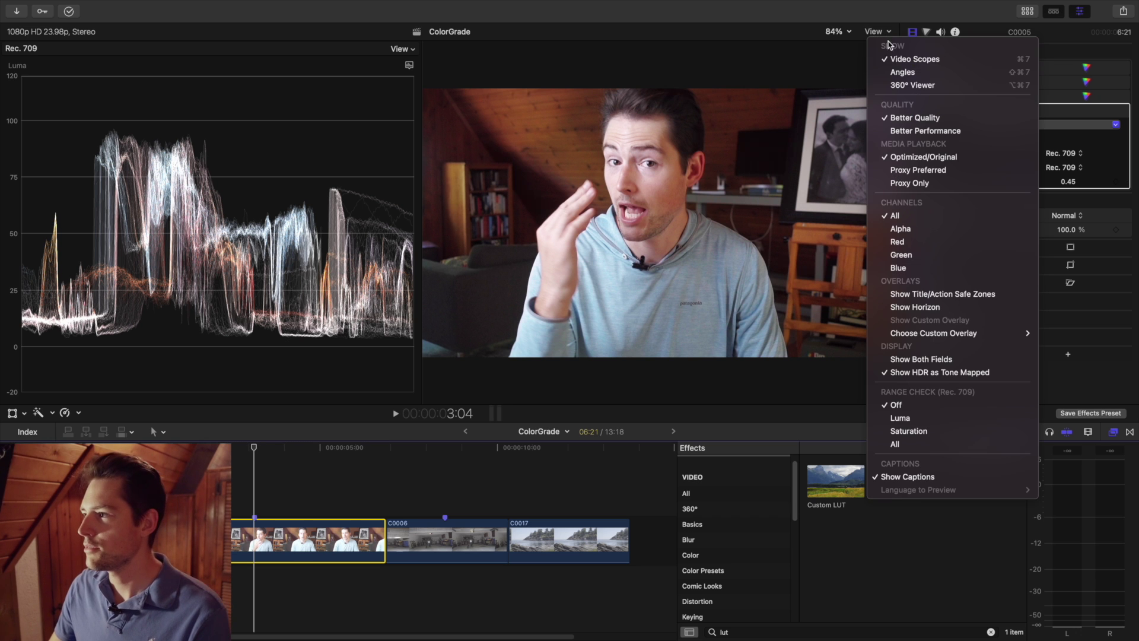
left_click(908, 60)
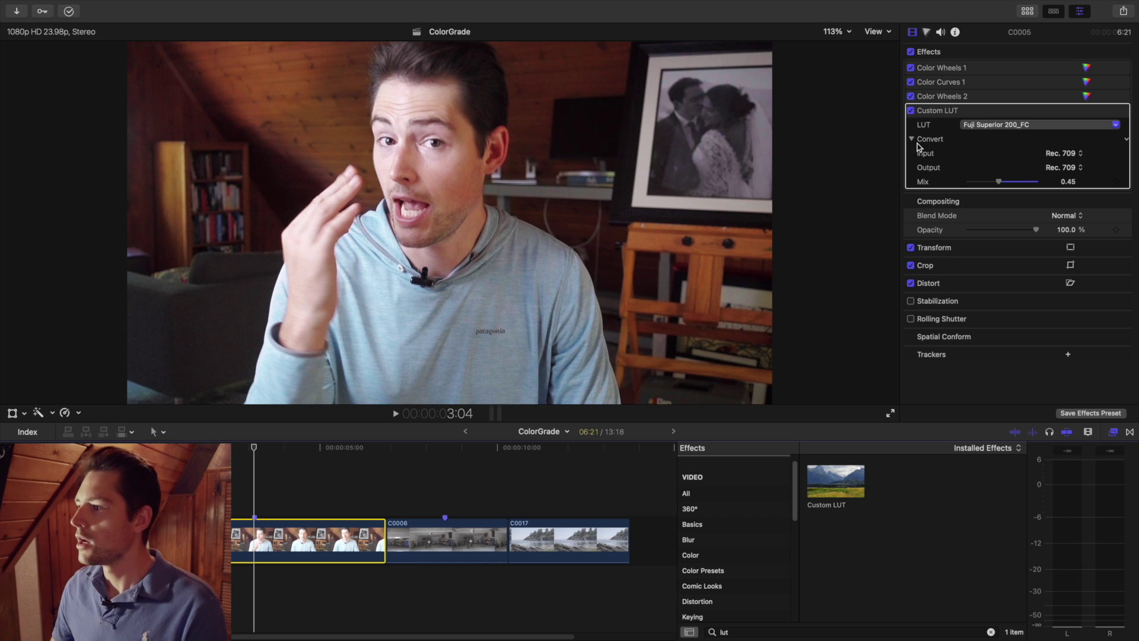
left_click(910, 110)
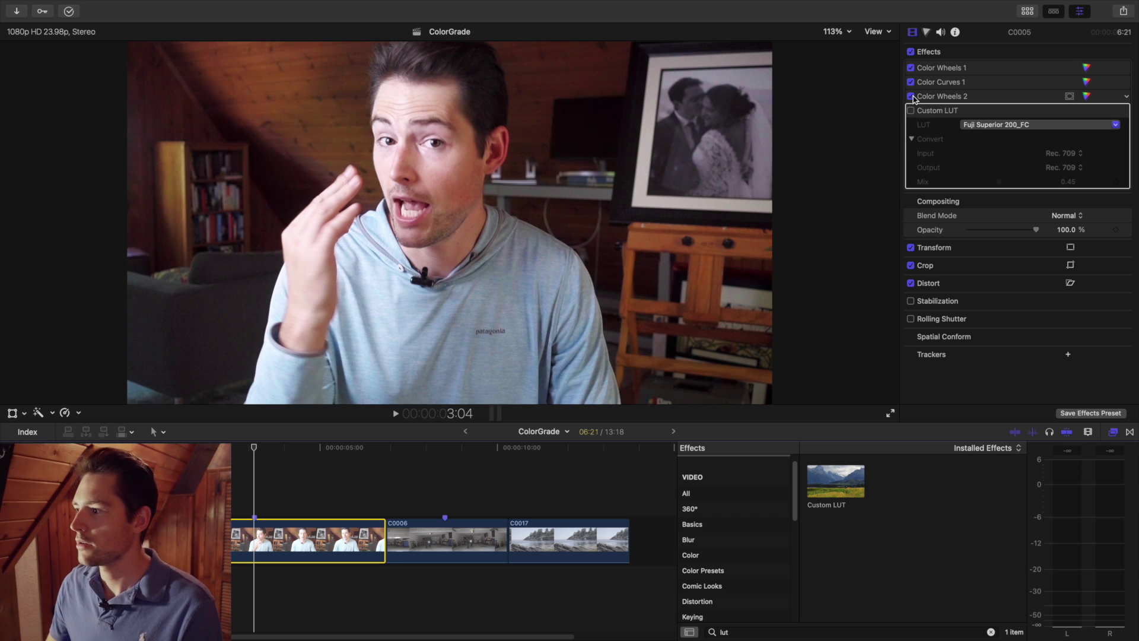
left_click(910, 82)
left_click(911, 68)
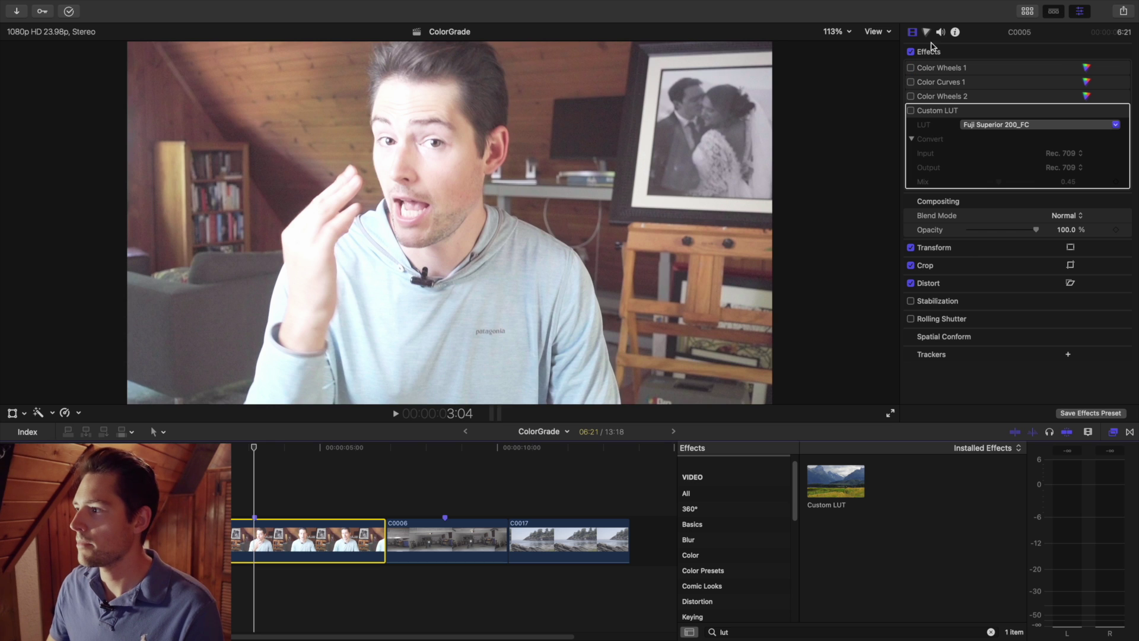
Set clip C0005's Camera LUT to None to view the flat original, and restore it to Sony S-Log2/S-Gamut
left_click(955, 32)
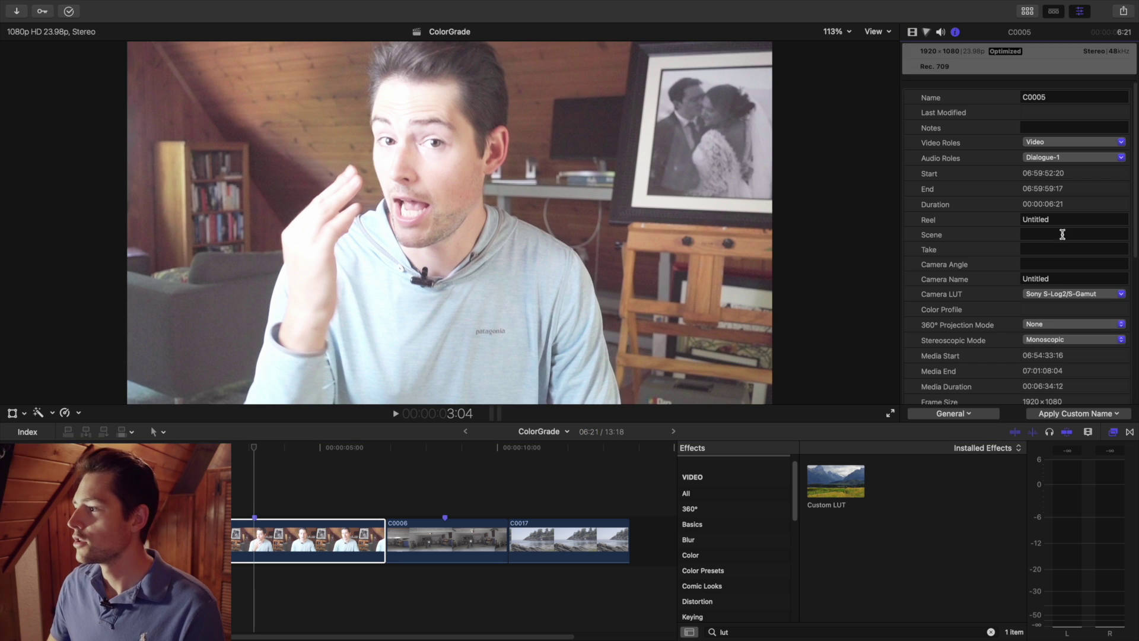
left_click(1050, 295)
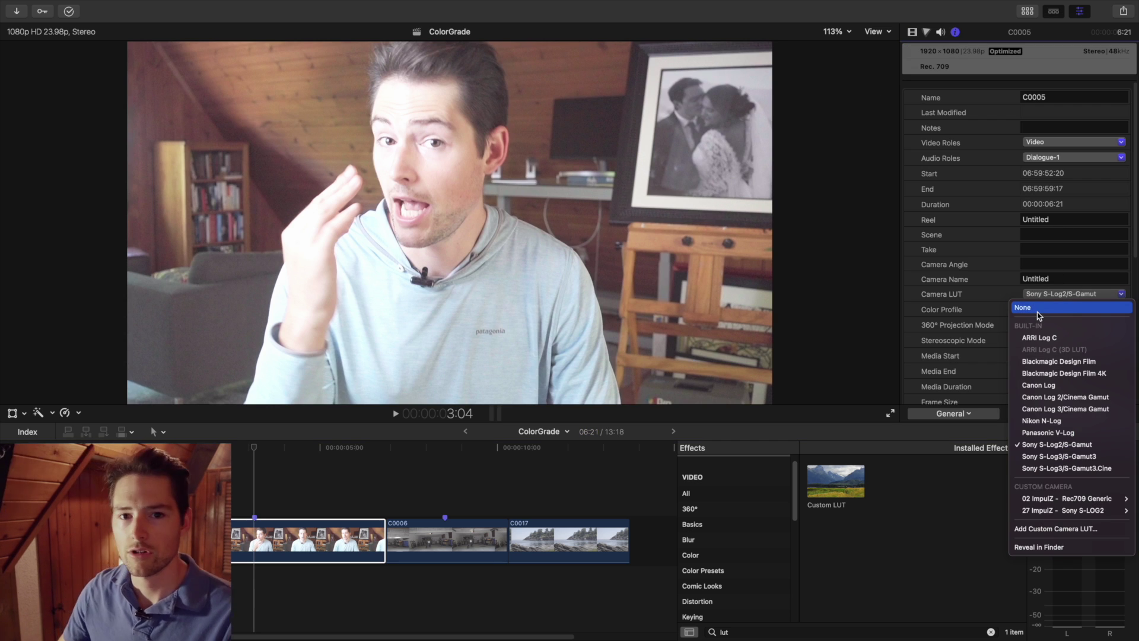
left_click(1038, 310)
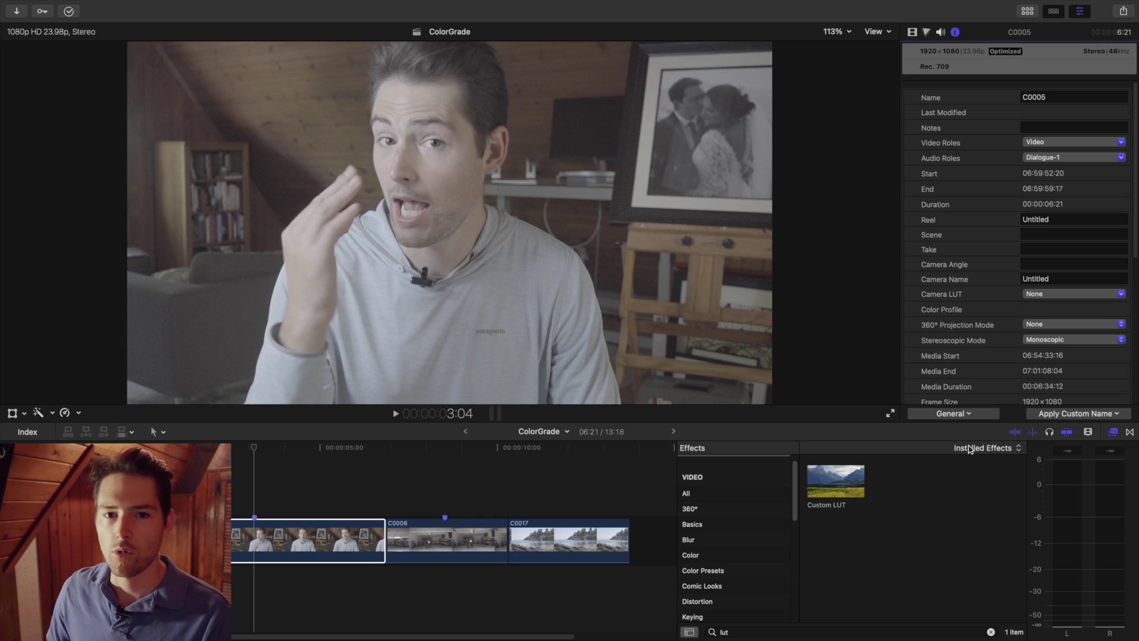
left_click(1047, 295)
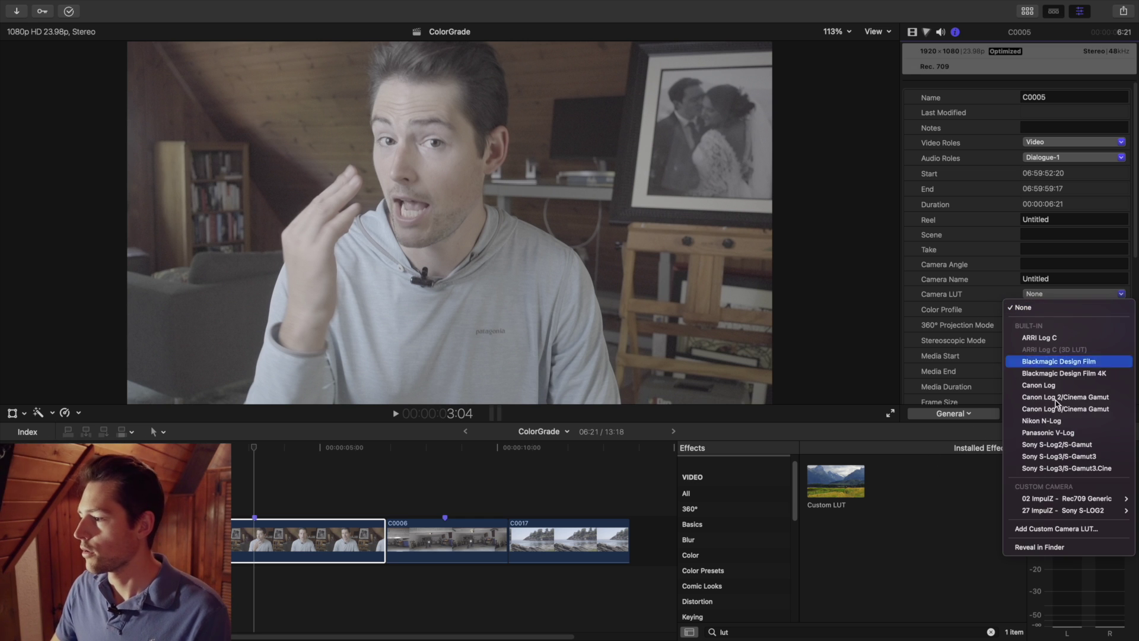
left_click(1077, 445)
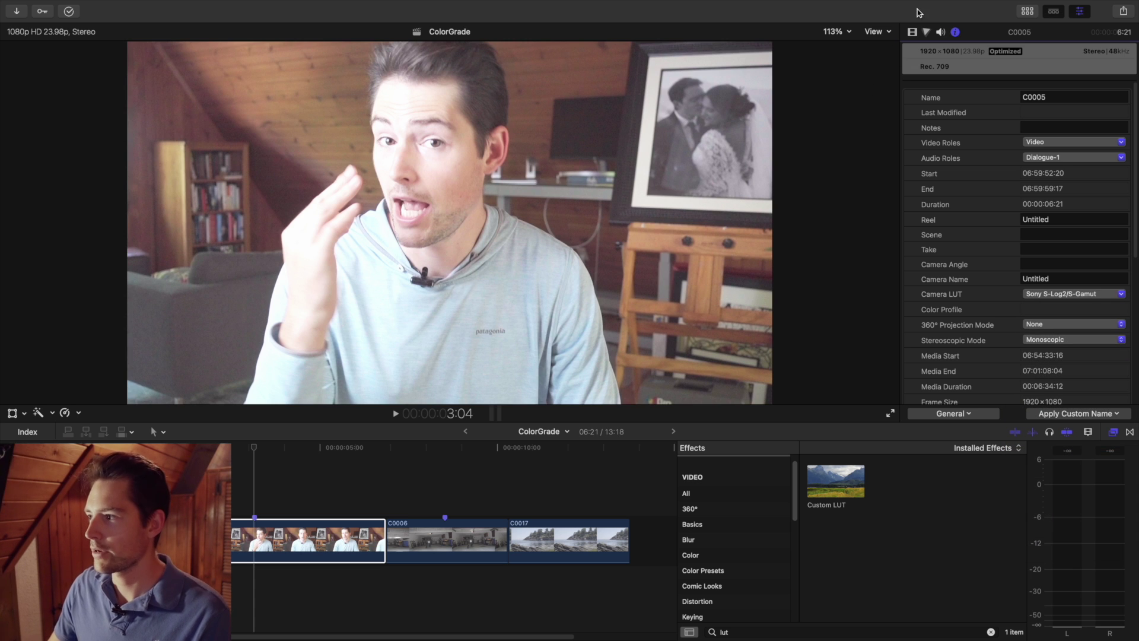
Re-enable Color Wheels 1, Color Curves 1, Color Wheels 2 and Custom LUT in order to review the grade stage by stage
left_click(913, 33)
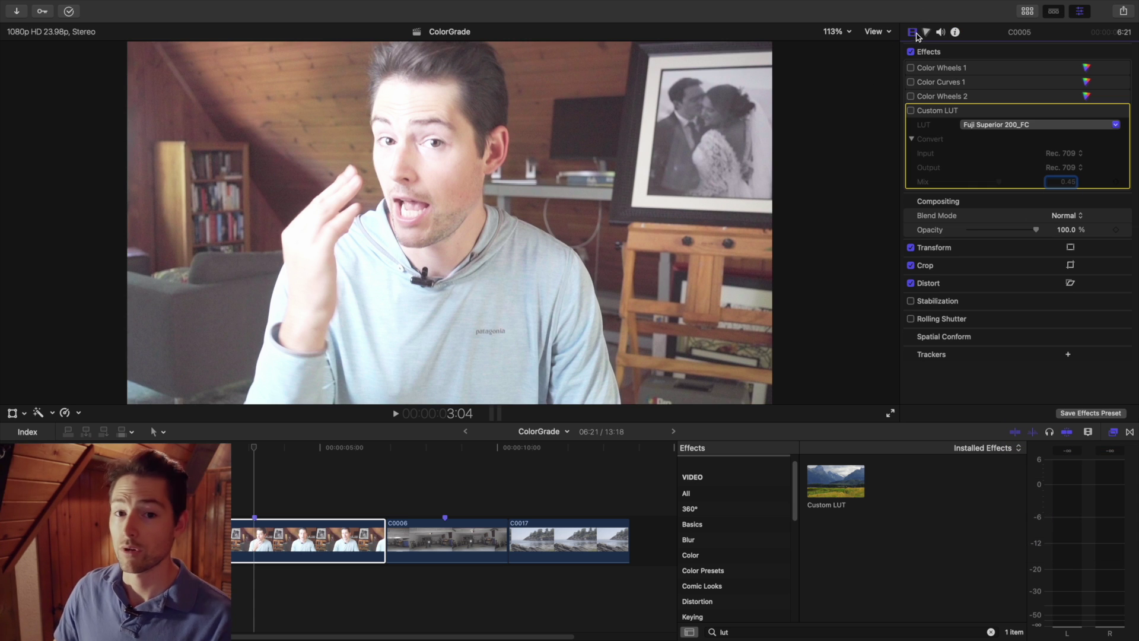
left_click(911, 69)
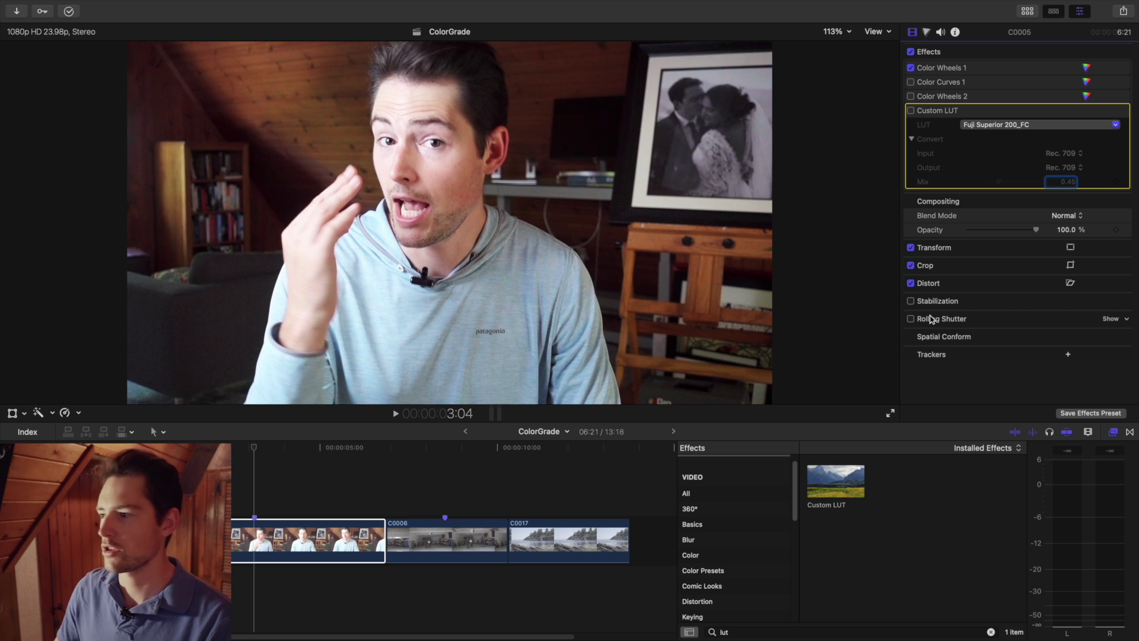
left_click(911, 82)
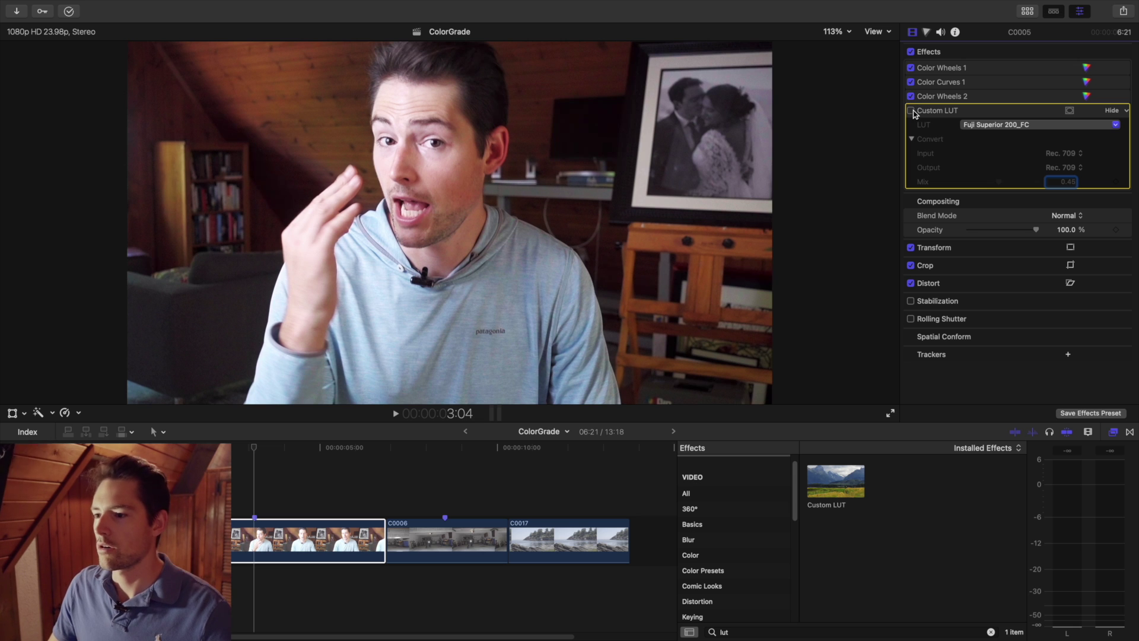
left_click(912, 111)
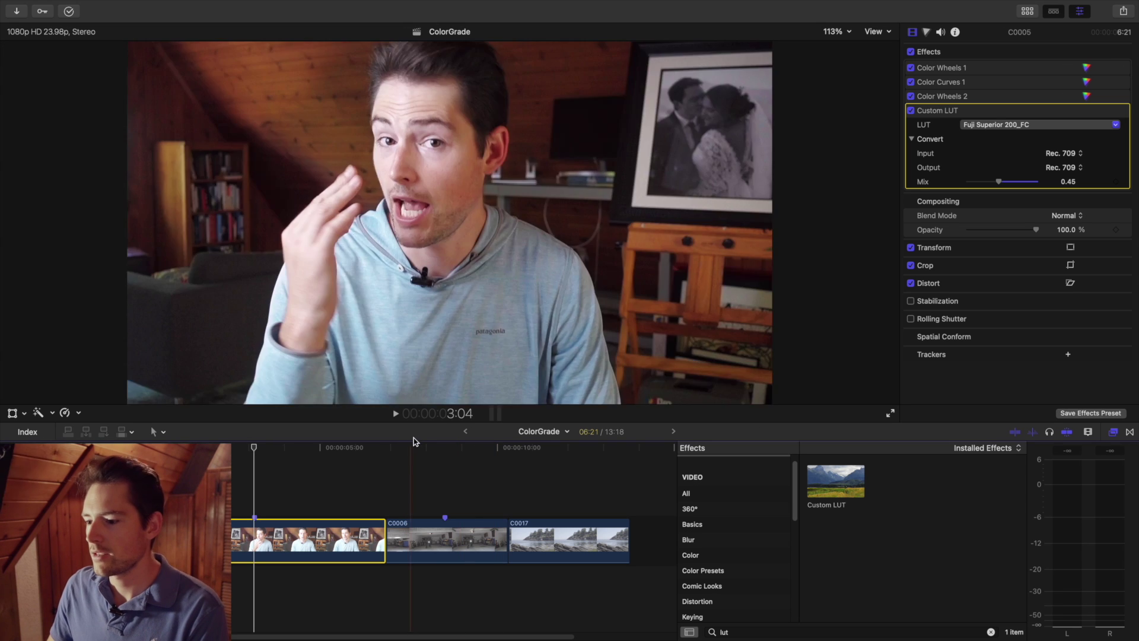
Place the playhead at 8:13 on the garage clip C0006 and set that clip's Camera LUT to Sony S-Log2/S-Gamut
left_click(457, 448)
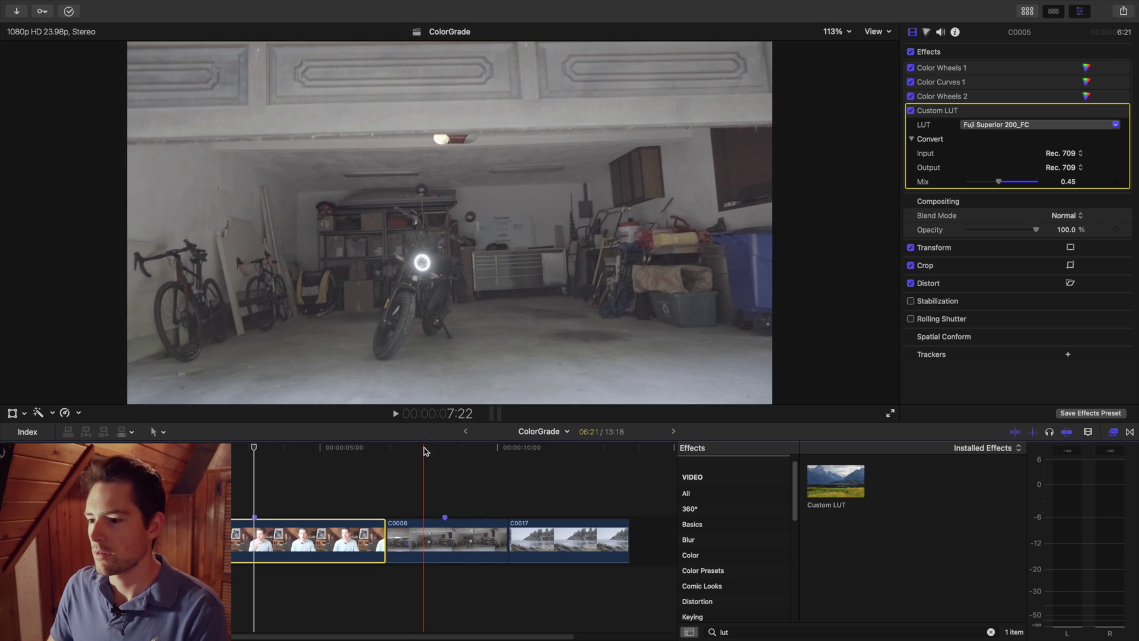
mouse_move(457, 449)
left_mouse_down()
mouse_move(428, 450)
mouse_move(444, 452)
left_mouse_up()
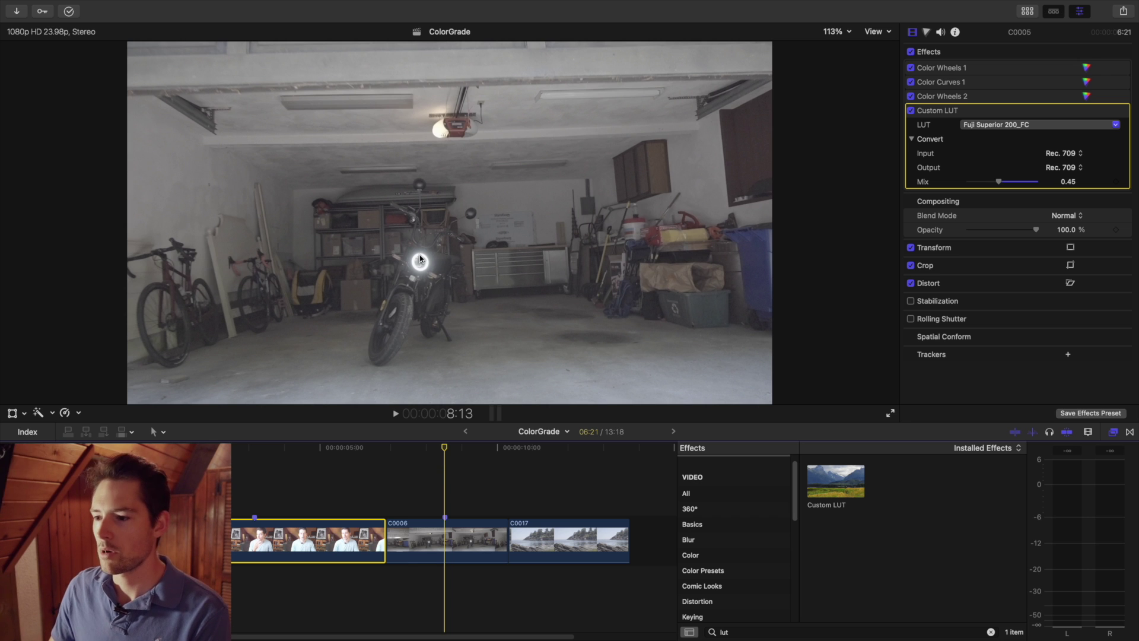
key("c")
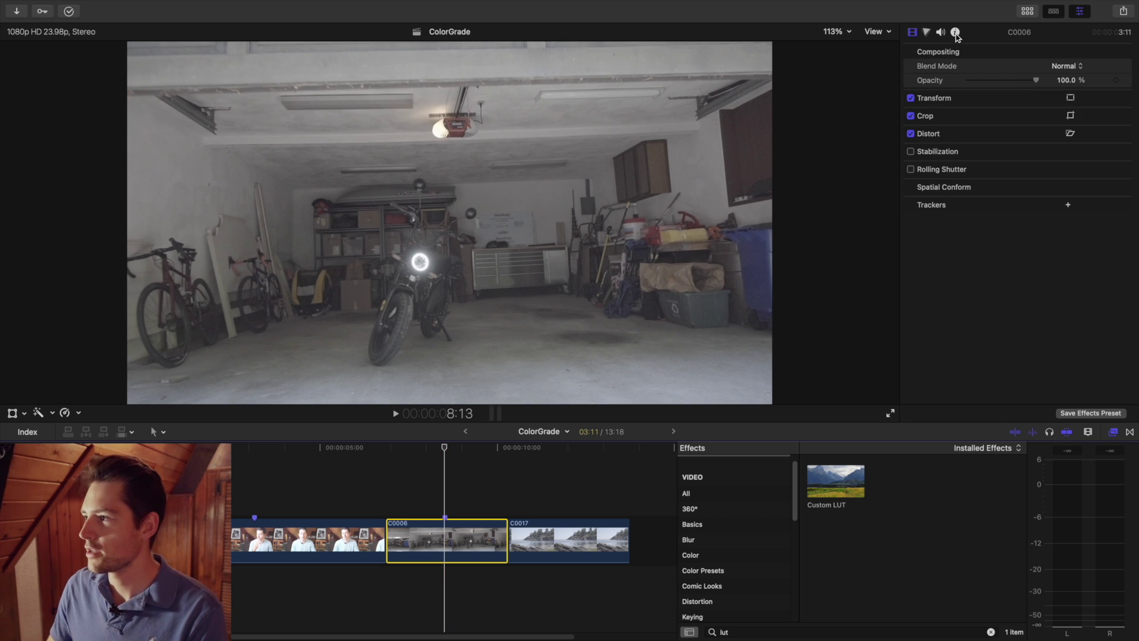
left_click(956, 32)
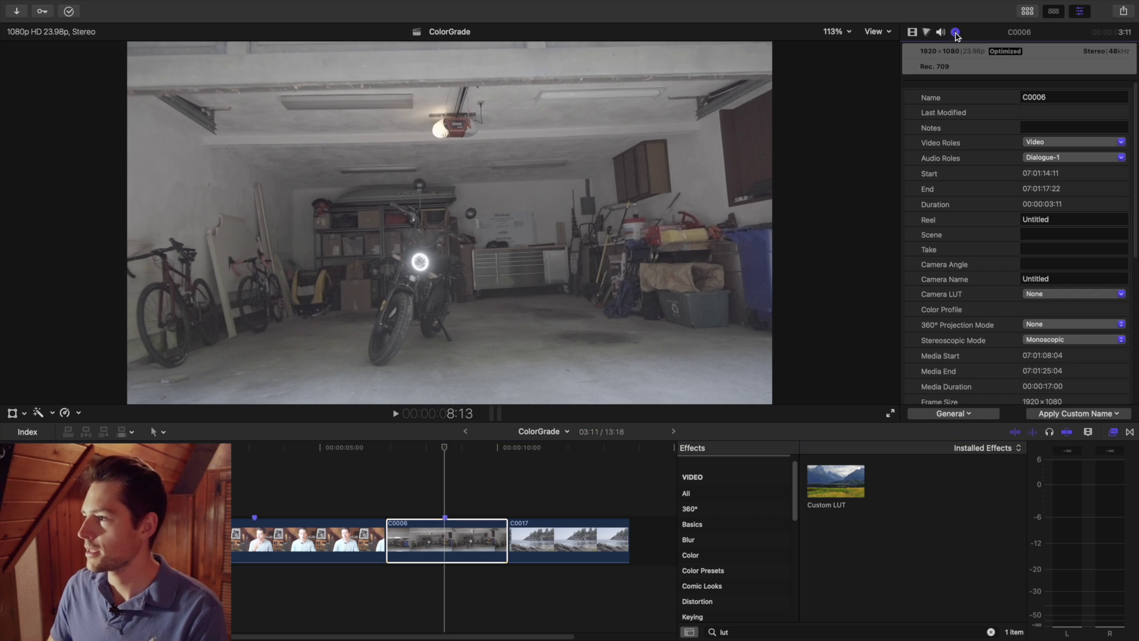
left_click(1058, 294)
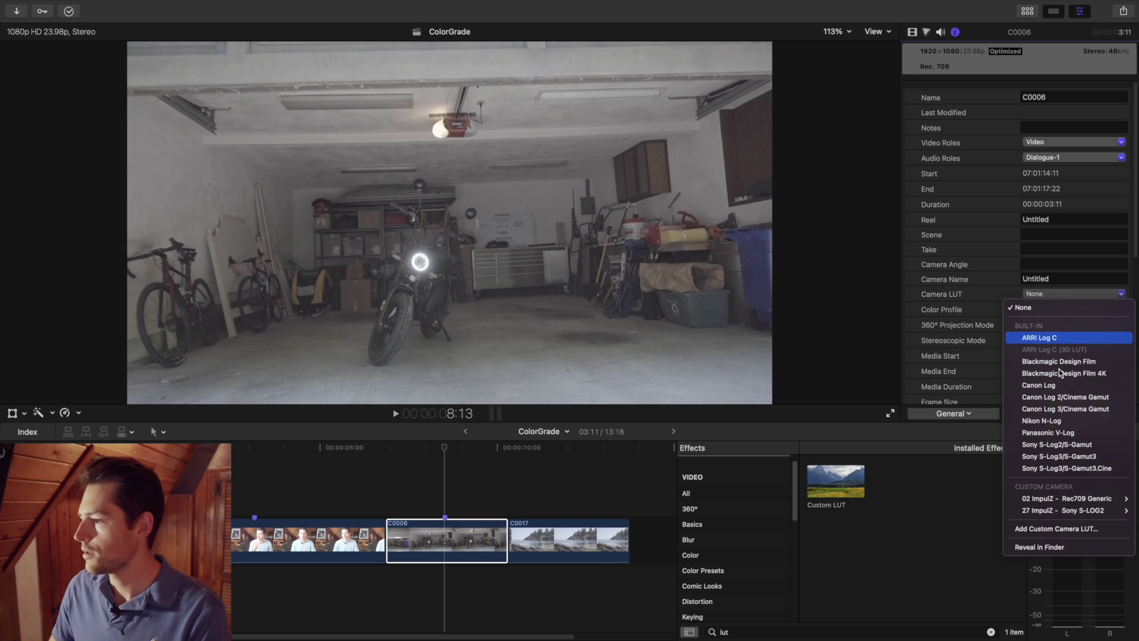
left_click(1084, 445)
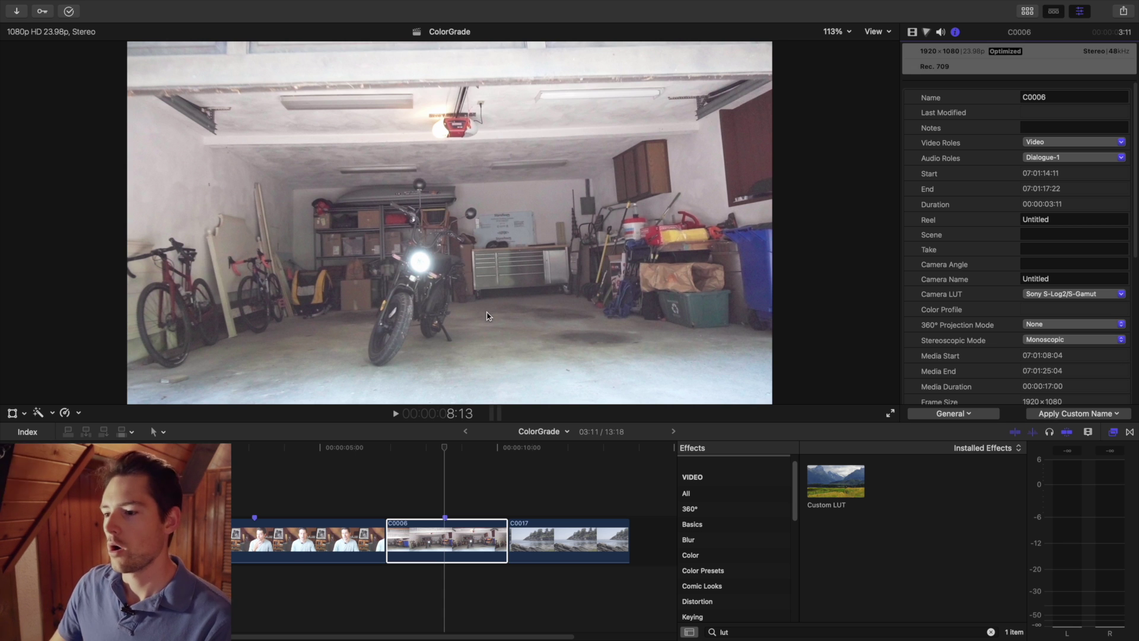
Add a Color Wheels correction to the garage clip C0006
left_click(913, 34)
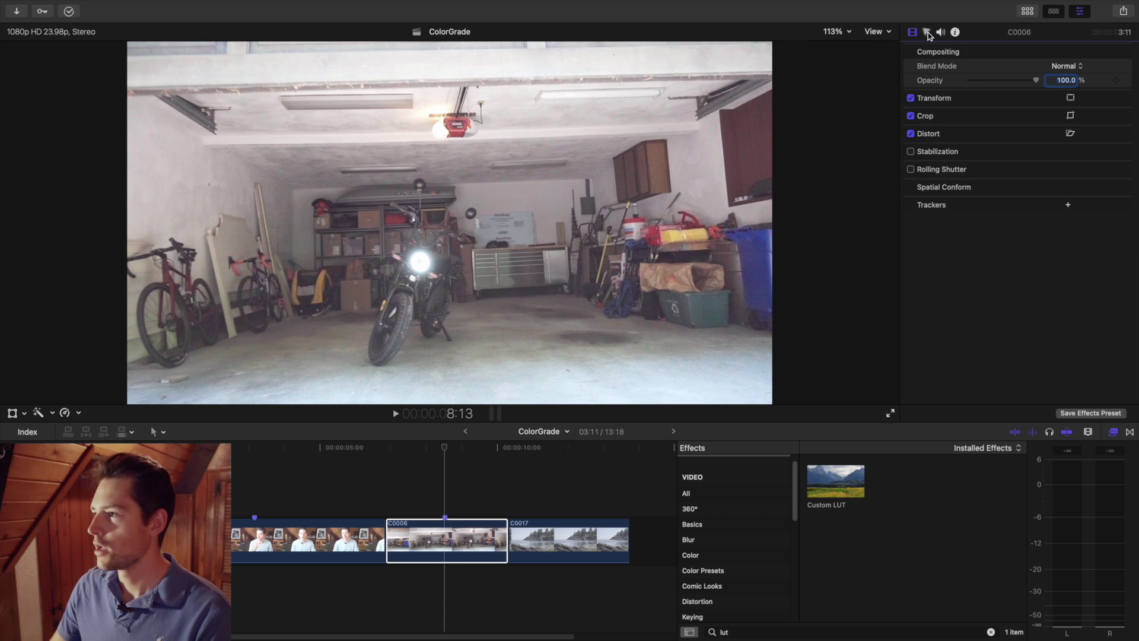
left_click(926, 32)
left_click(972, 51)
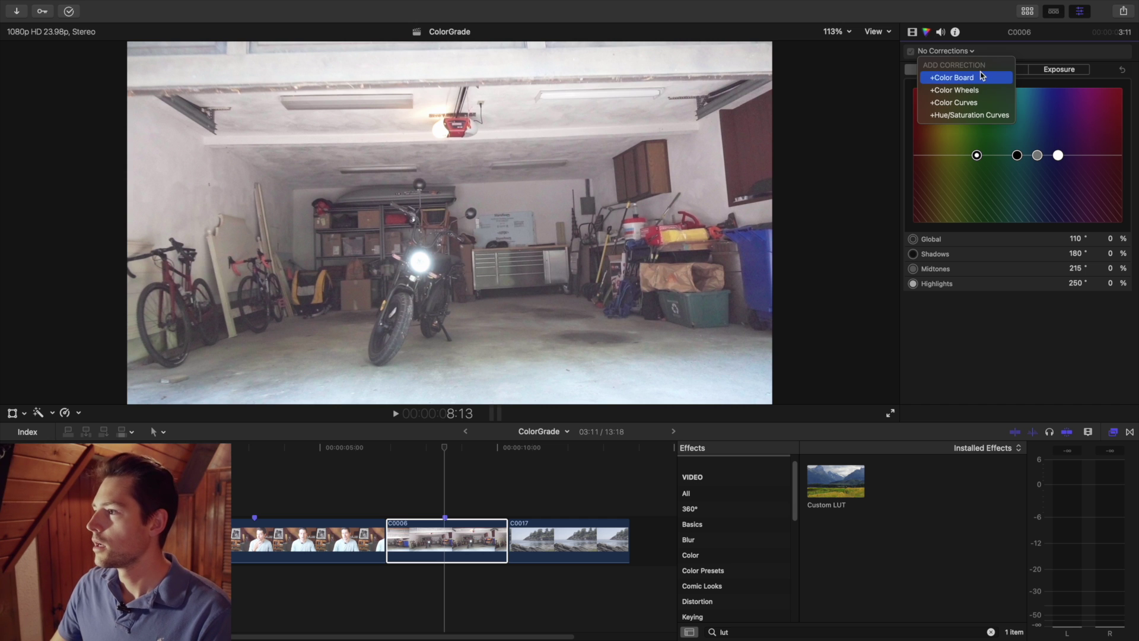
left_click(973, 90)
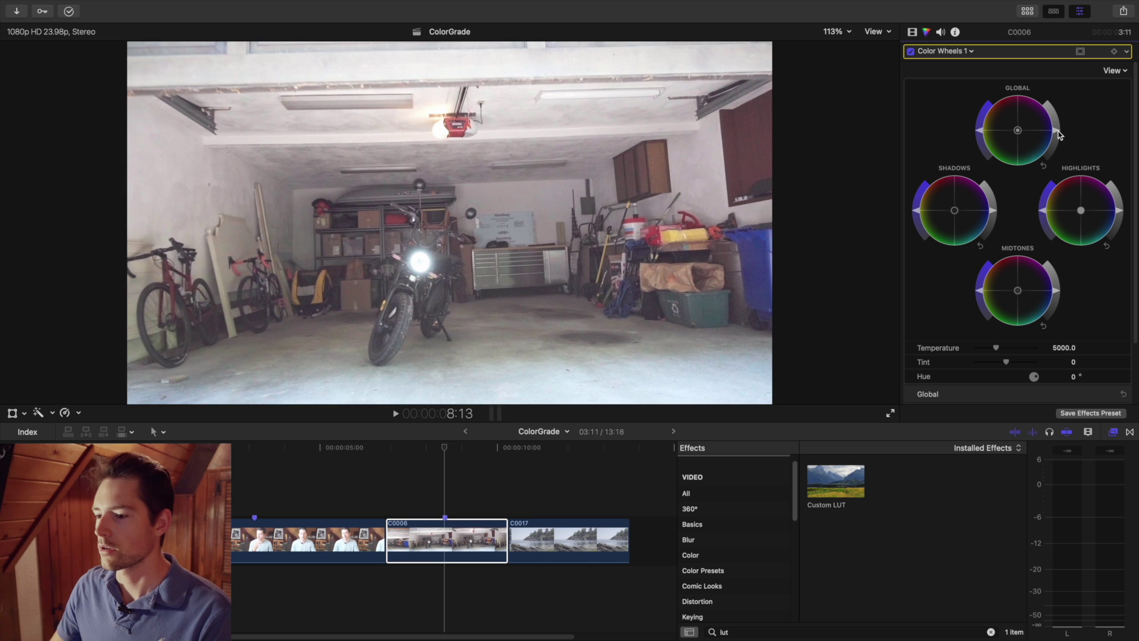
Display the video scopes and lower the garage clip's global brightness slightly in the color wheels
left_click(876, 31)
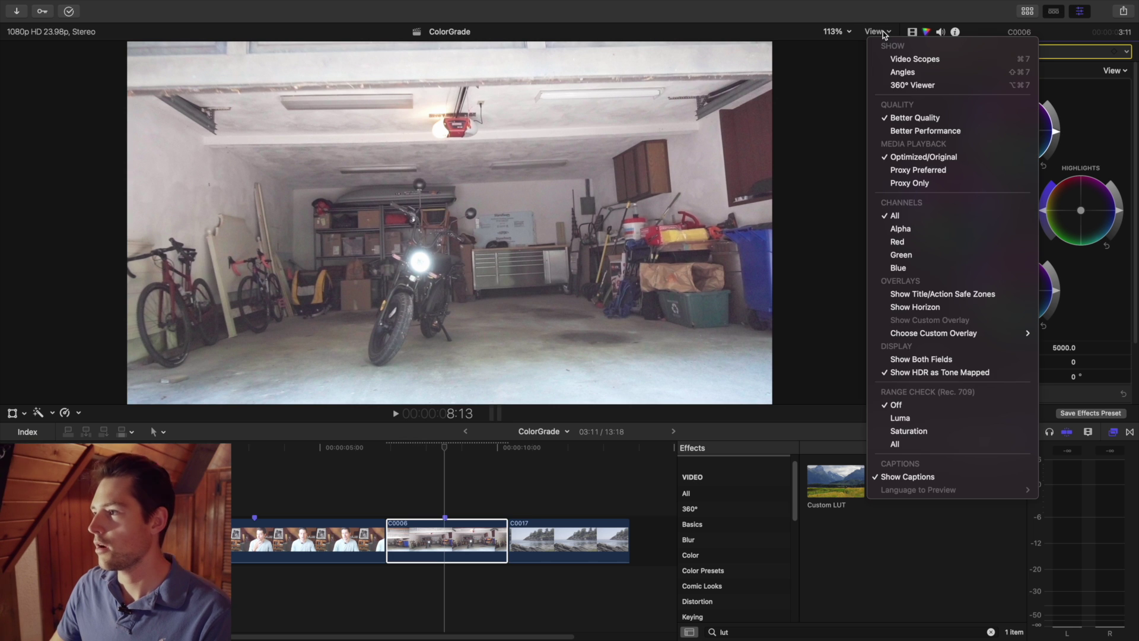
left_click(909, 60)
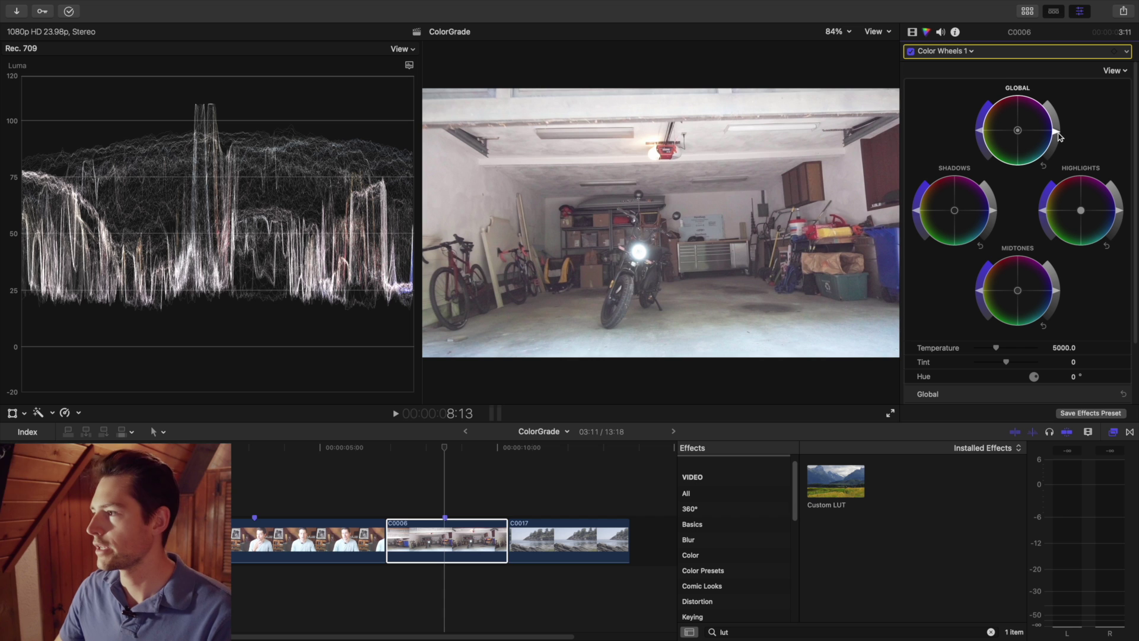
left_click_drag(1058, 135, 1059, 146)
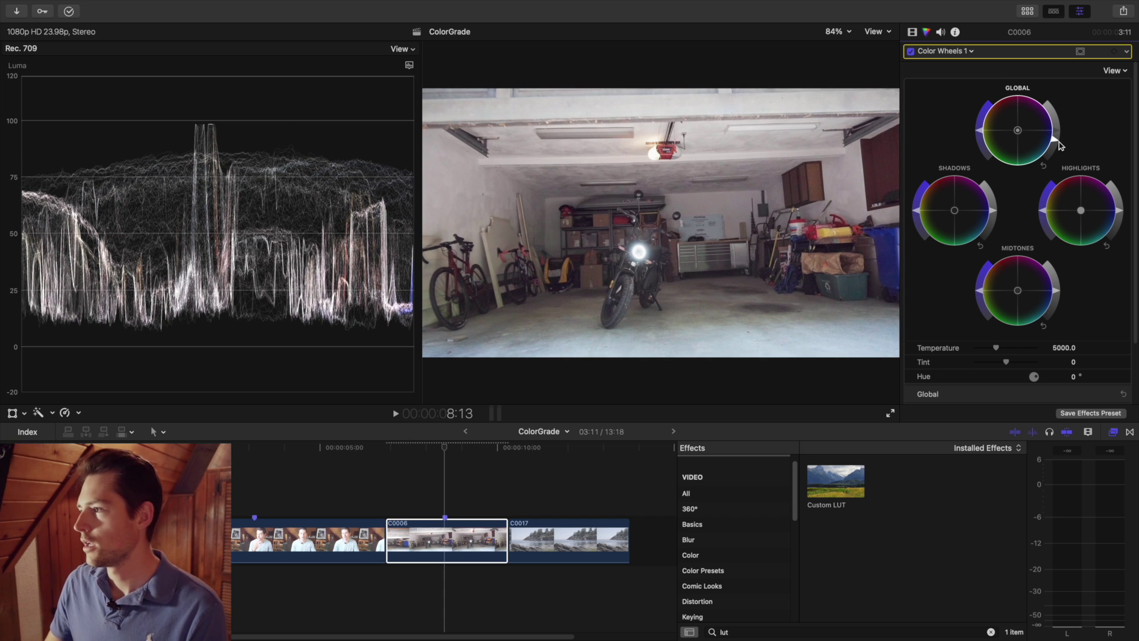
left_click_drag(1060, 145, 1062, 147)
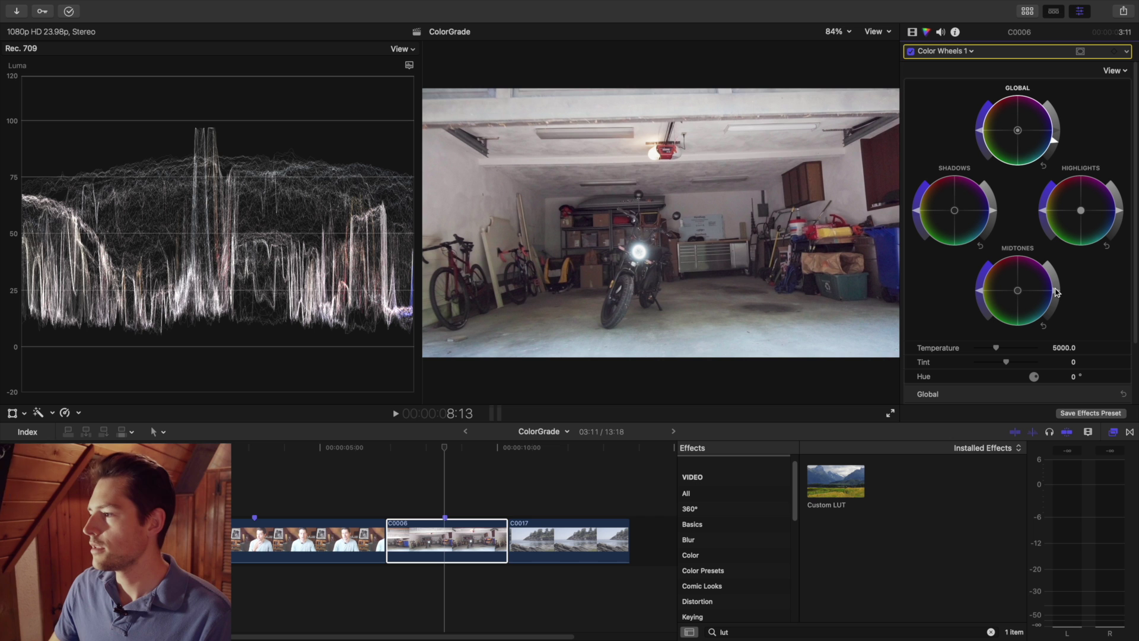
Lower the garage clip's midtone brightness strongly and lift its shadows slightly in Color Wheels 1, comparing with the correction off and on
left_click_drag(1057, 295, 1024, 317)
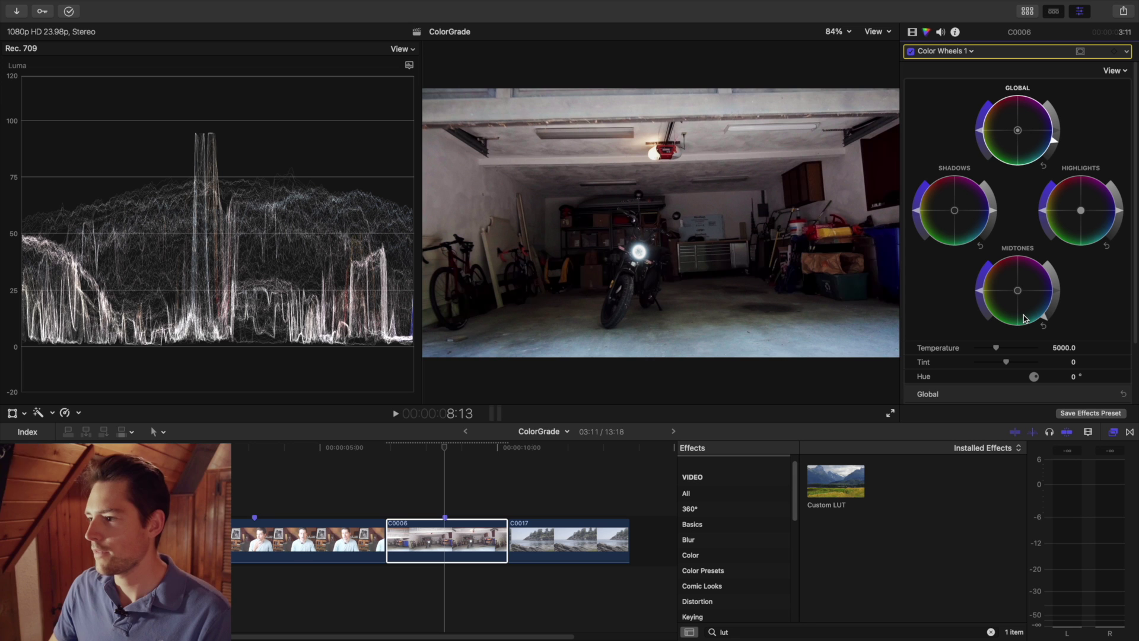
left_click_drag(997, 214, 1000, 208)
left_click(911, 52)
left_click(911, 52)
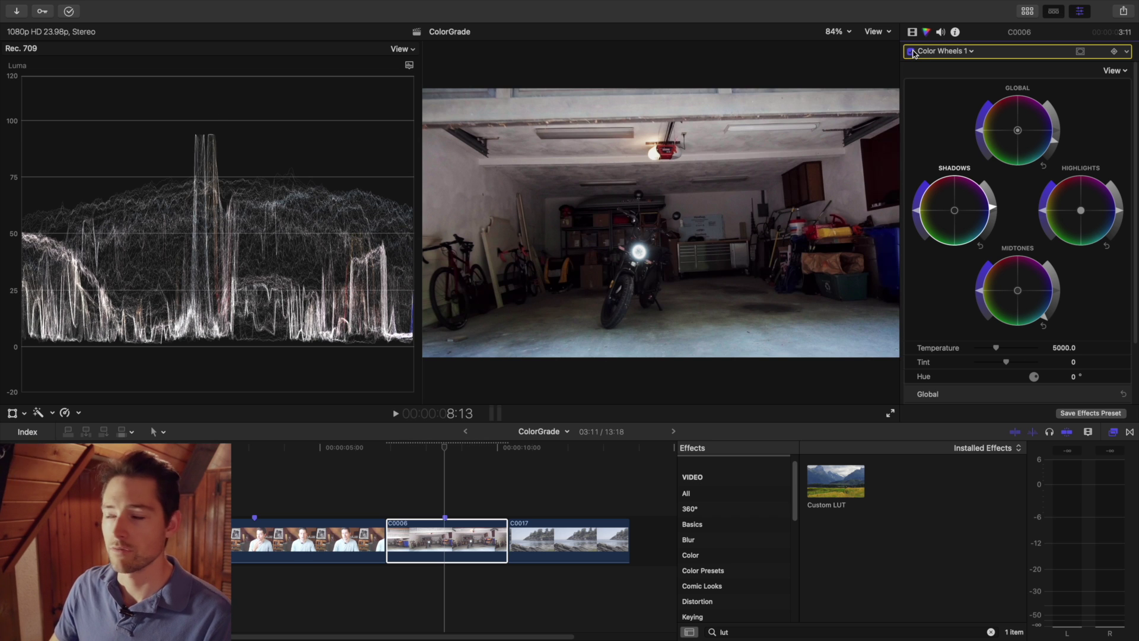
Add a Color Curves correction to the garage clip, anchor the middle of the luma curve and pull its highlights down slightly
left_click(971, 51)
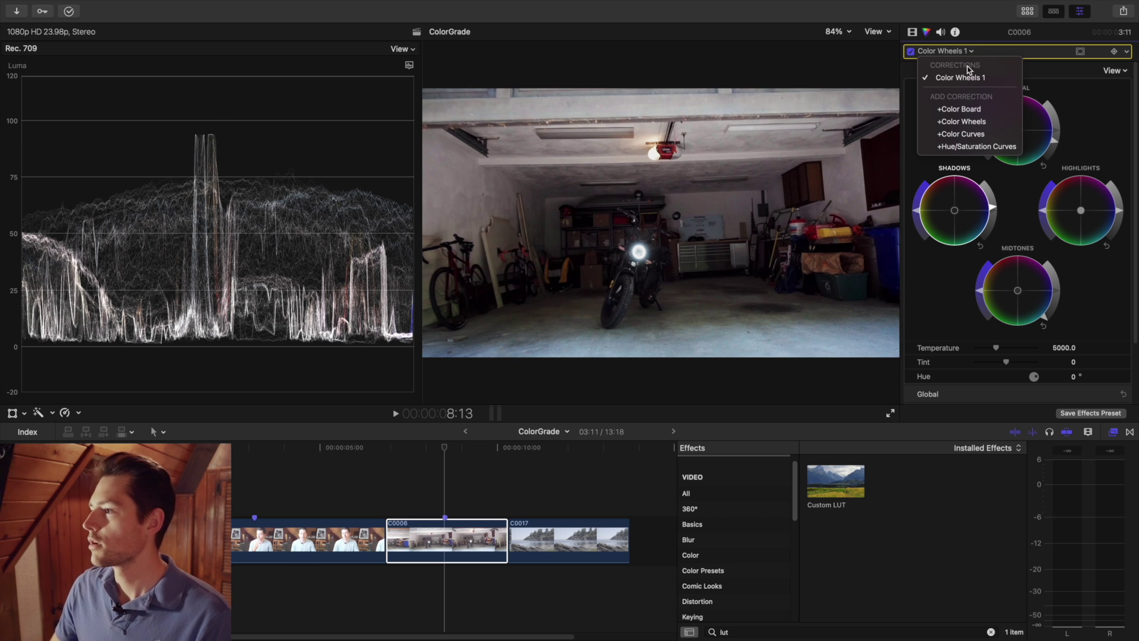
left_click(988, 136)
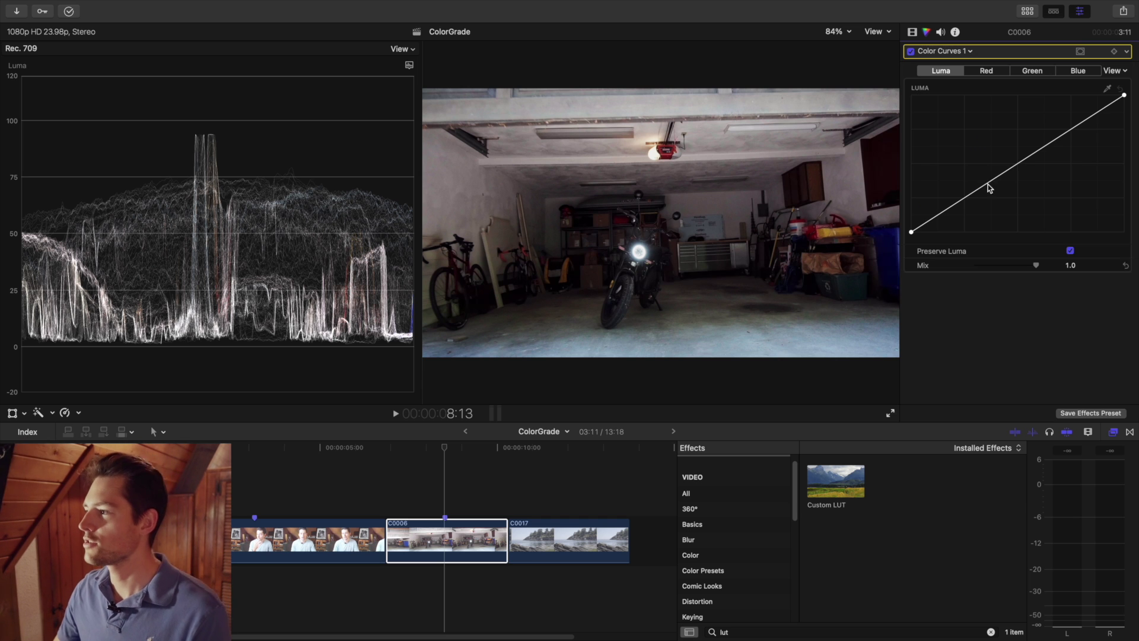
left_click(1018, 163)
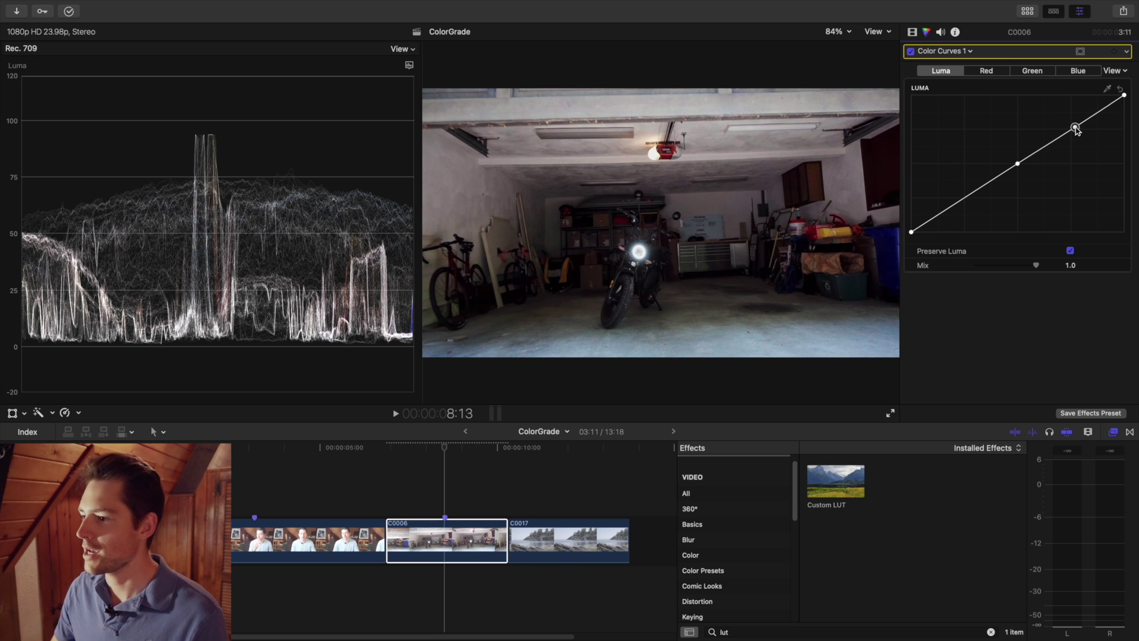
left_click_drag(1078, 123, 1083, 134)
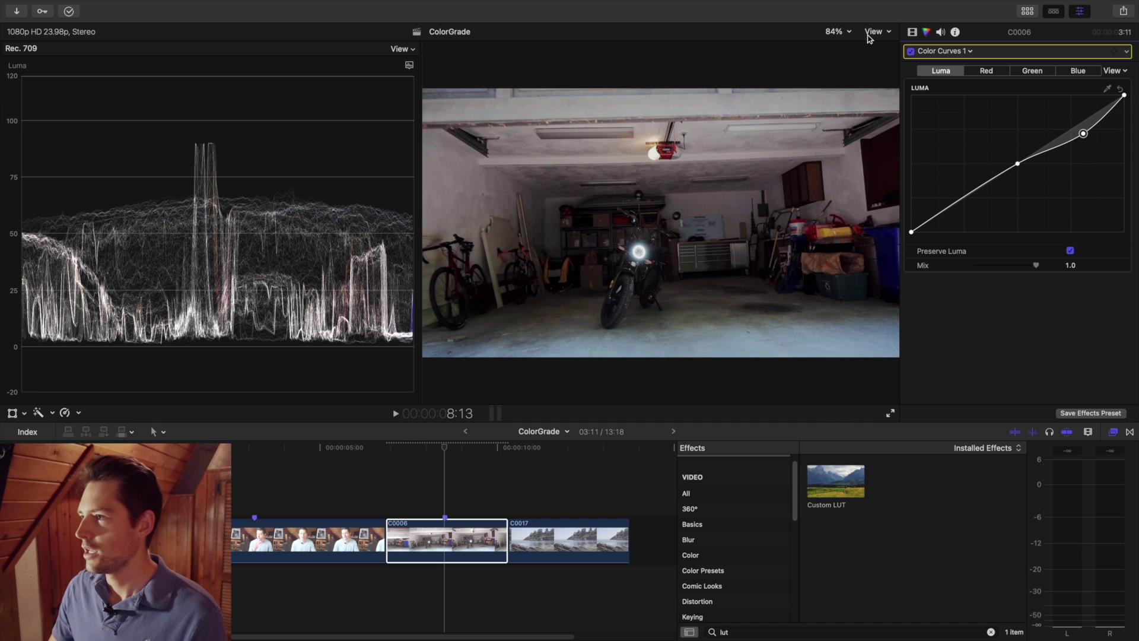
Refine the luma curve by slightly lowering the highlight and midtone points and adding a slightly raised shadow point
left_click(848, 32)
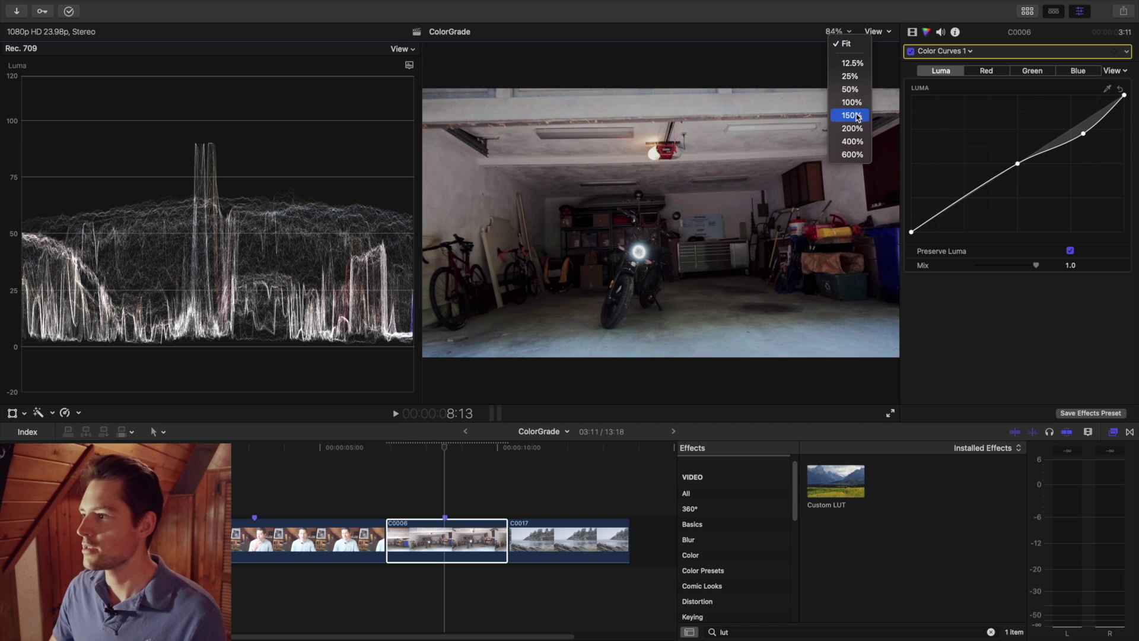
left_click(857, 116)
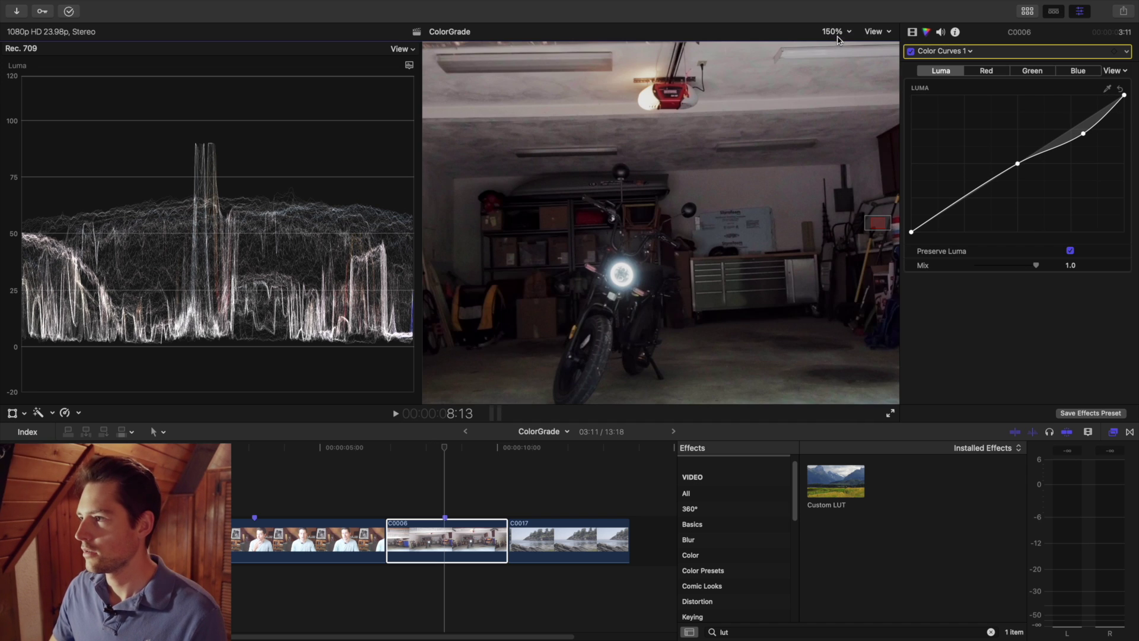
left_click(837, 33)
left_click(838, 130)
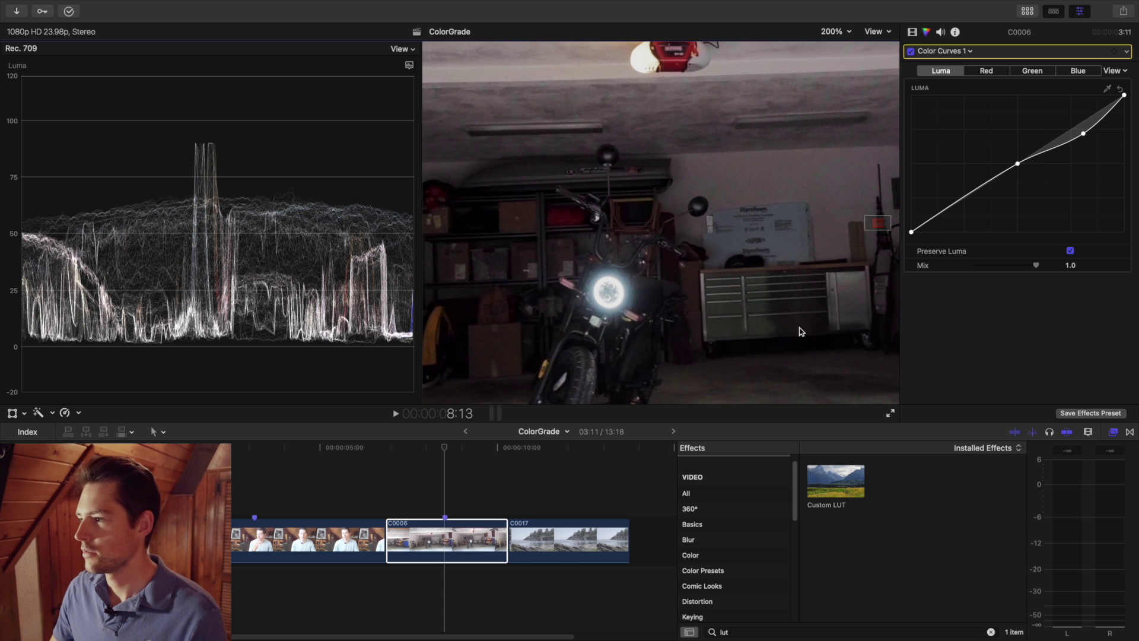
left_click_drag(883, 219, 880, 225)
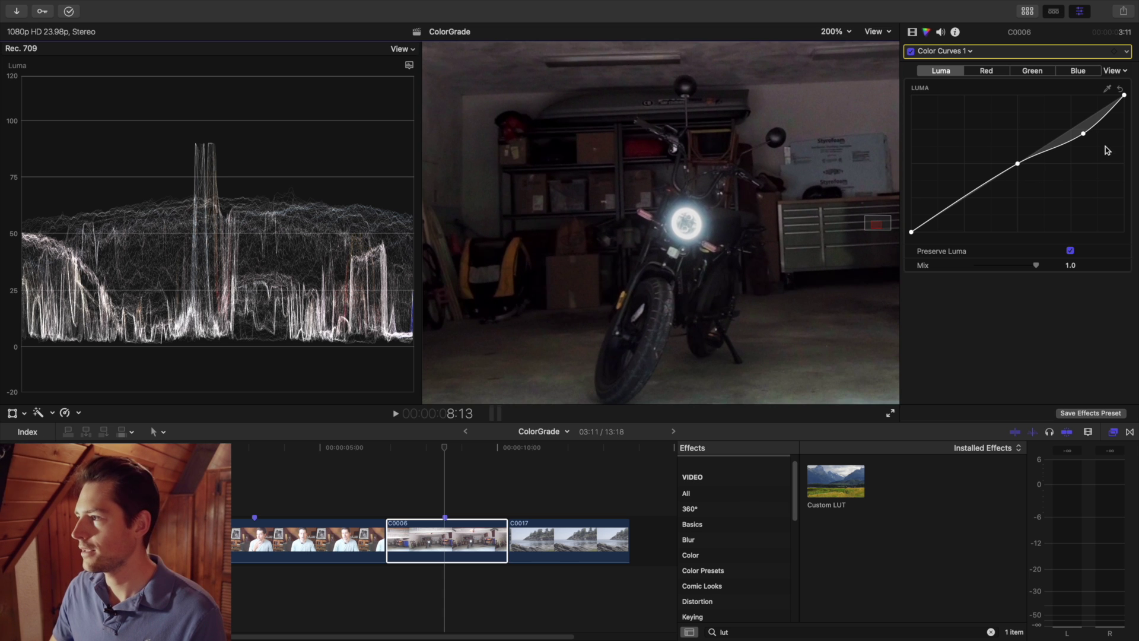
mouse_move(1083, 138)
left_mouse_down()
mouse_move(1078, 121)
mouse_move(1085, 135)
left_mouse_up()
left_click_drag(1016, 166, 1027, 165)
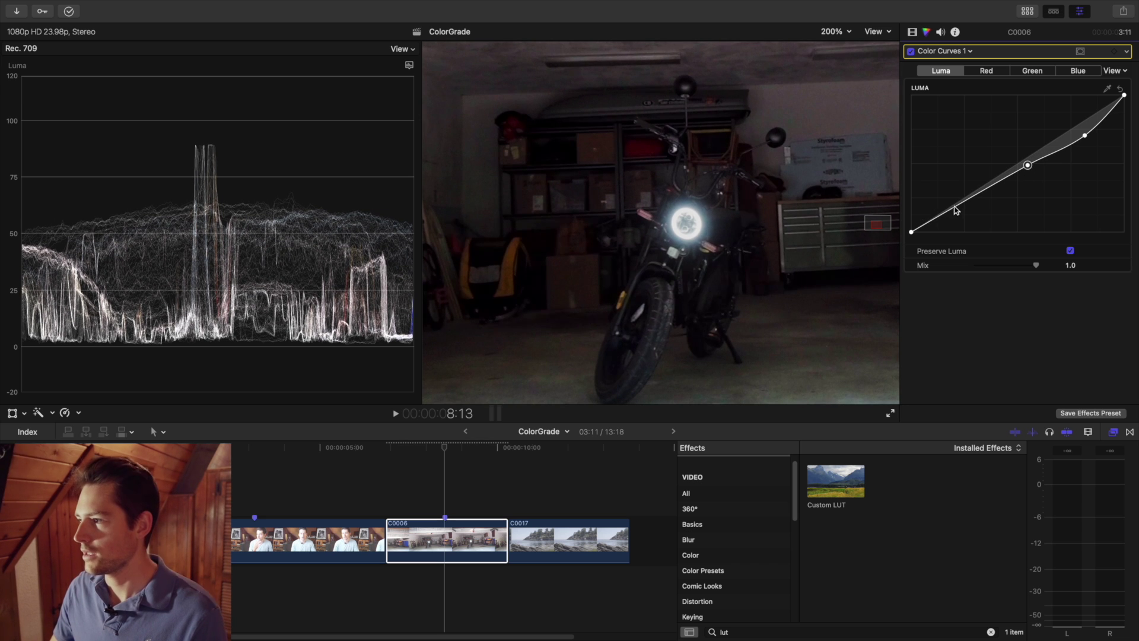
left_click_drag(961, 206, 962, 199)
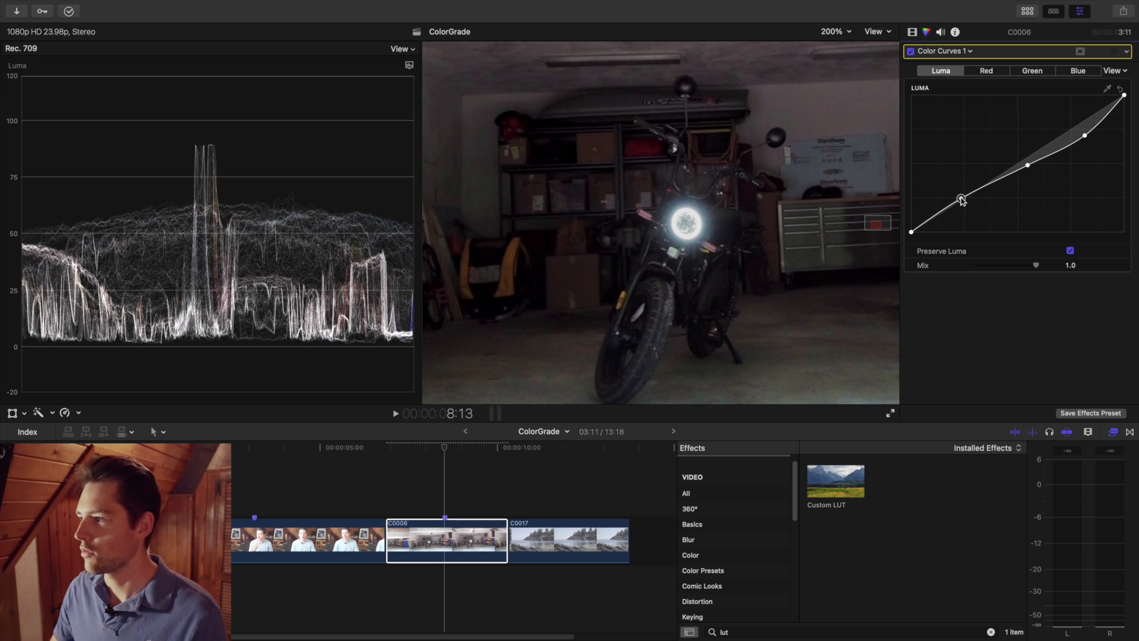
Compare the whole garage frame with Color Curves 1 disabled and enabled
key("shift+z")
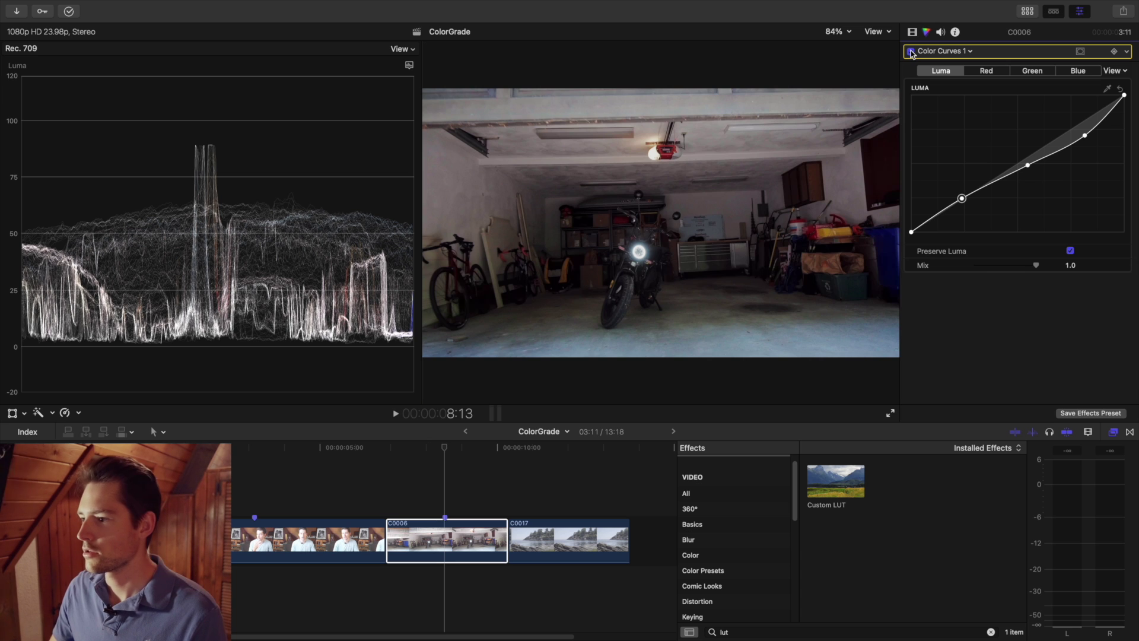
left_click(910, 51)
left_click(911, 51)
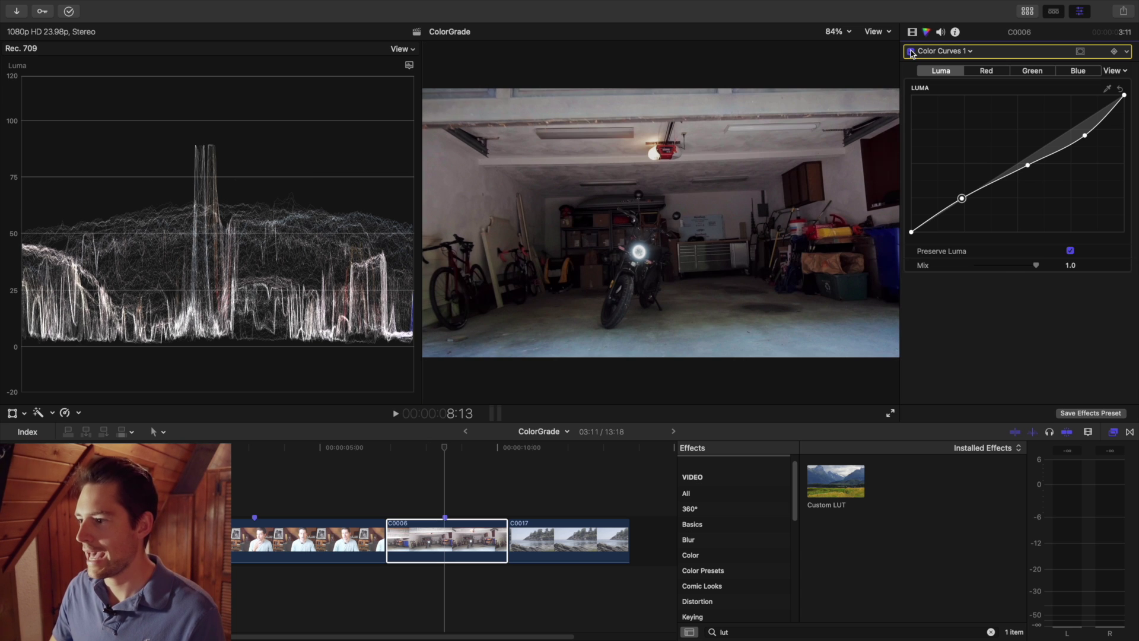
Add a second Color Wheels correction to the garage clip with Temperature 5266 and Tint 2.0
left_click(958, 51)
left_click(958, 63)
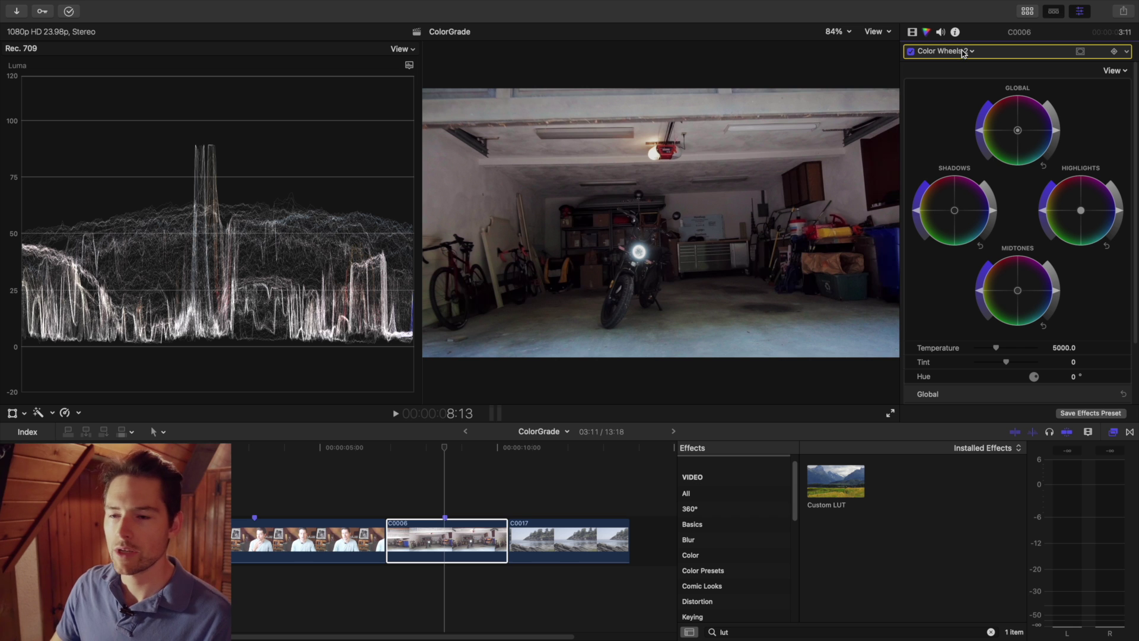
scroll(997, 193, "down", 3)
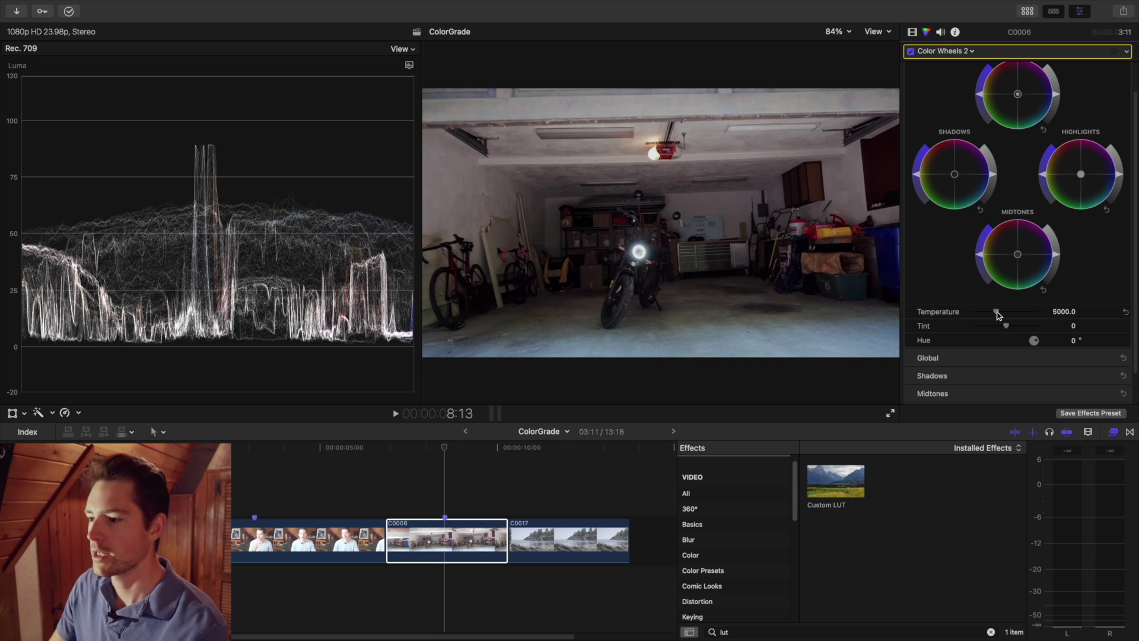
left_click_drag(998, 315, 998, 316)
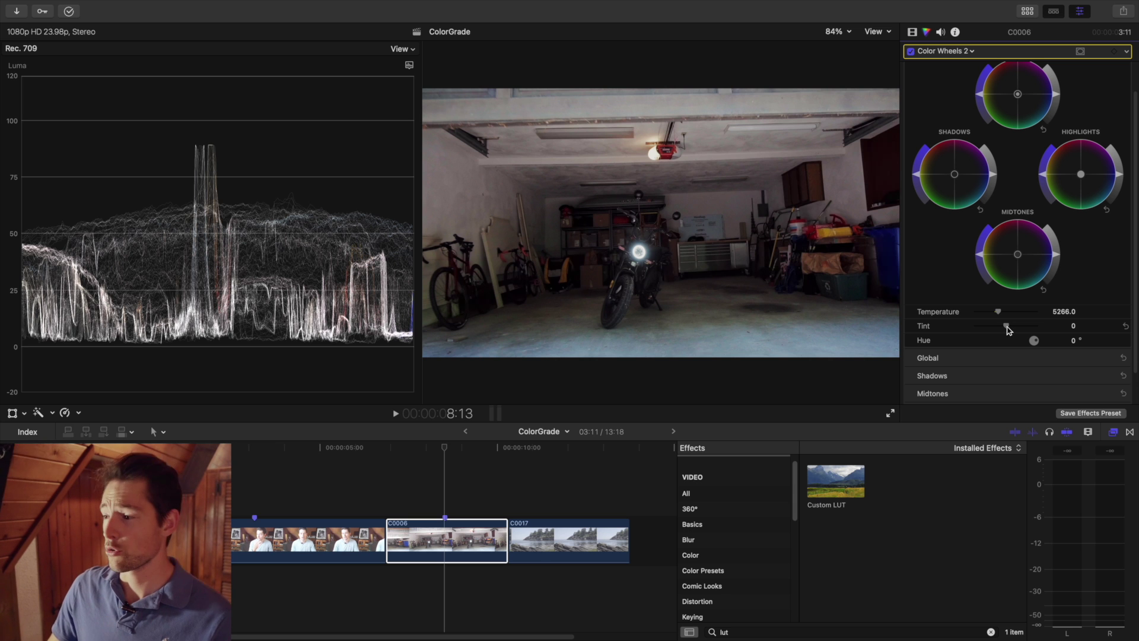
left_click_drag(1007, 328, 1009, 328)
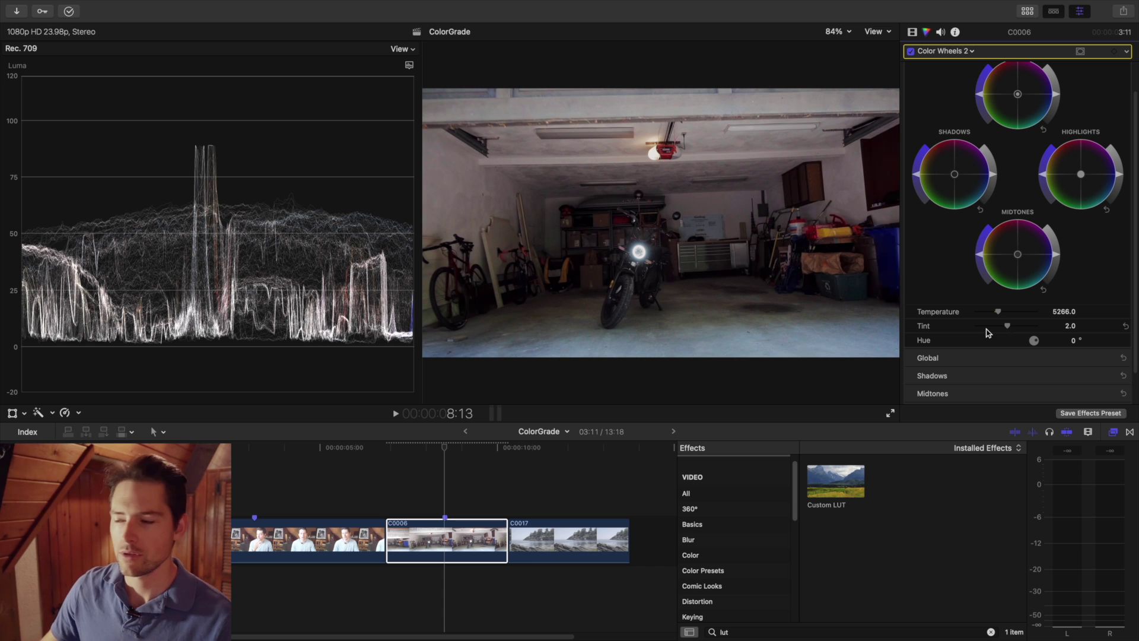
Compare the garage image with Color Wheels 2 disabled and enabled
left_click(910, 52)
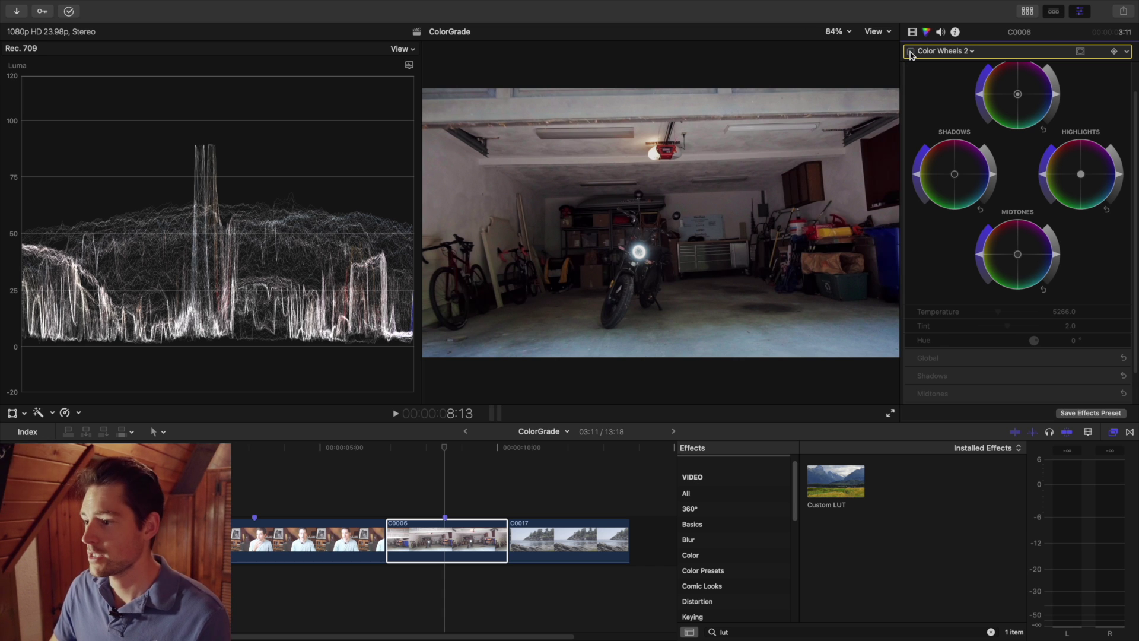
left_click(911, 52)
left_click(911, 52)
left_click(910, 52)
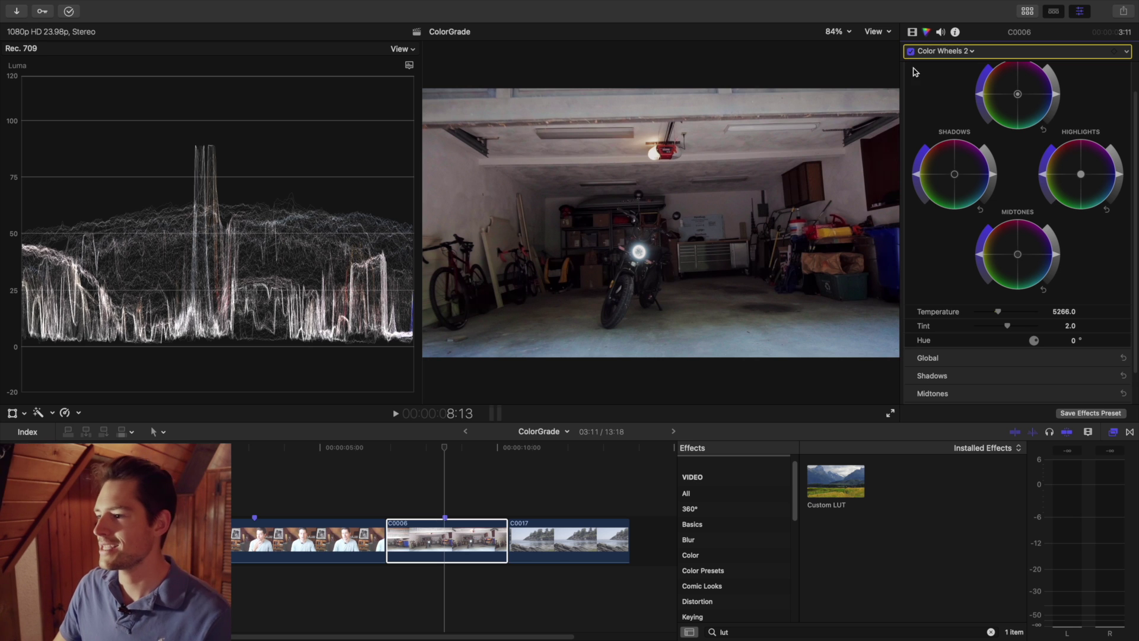
Apply the Custom LUT effect to the garage clip C0006
left_click(955, 52)
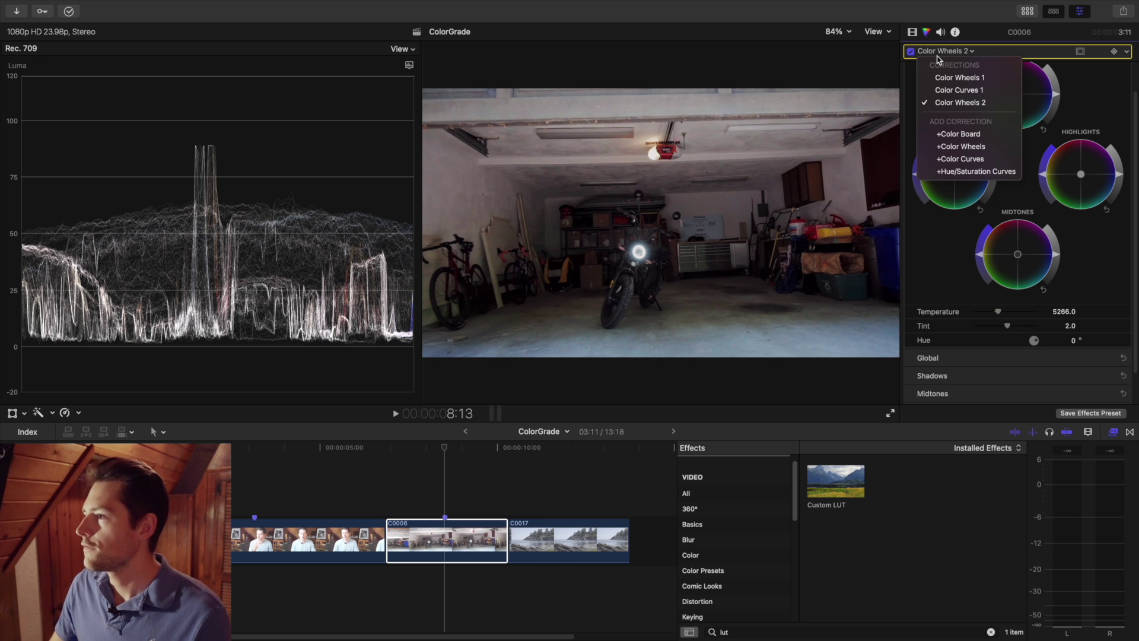
left_click(917, 33)
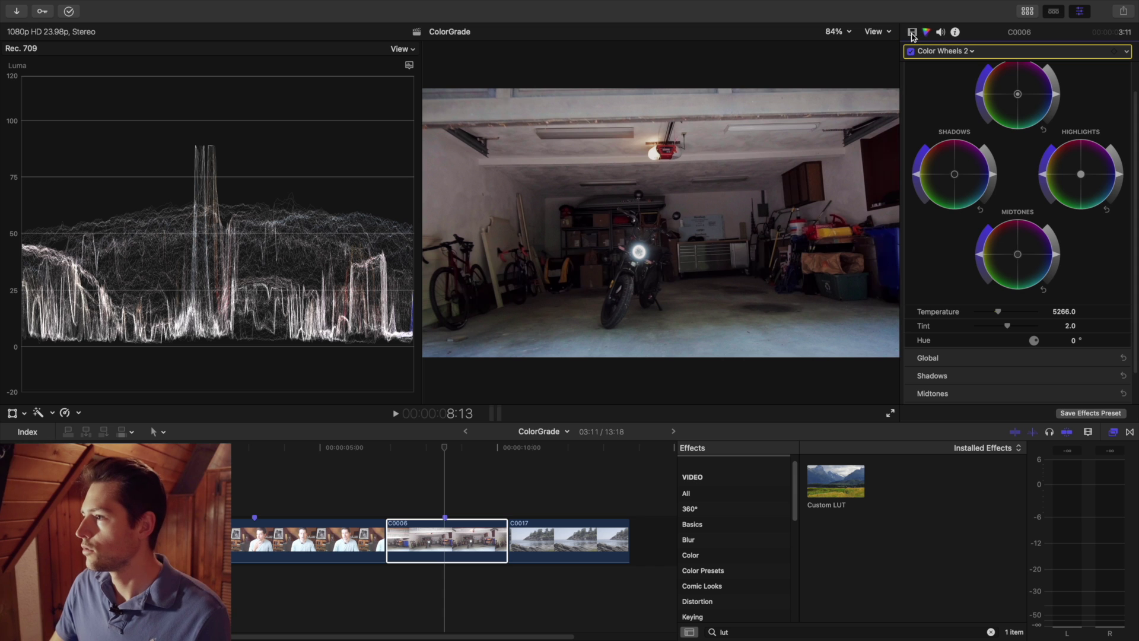
left_click(912, 33)
left_click_drag(847, 487, 451, 537)
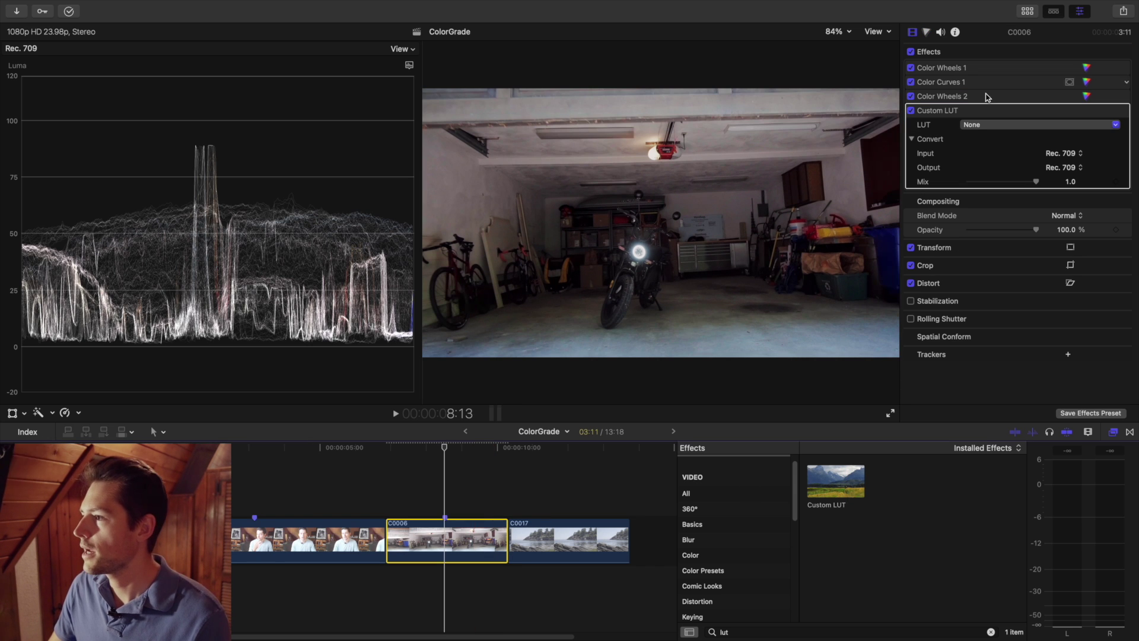
Load the Fuji Superior 200_FC LUT from 02 ImpulZ - Rec709 Generic into the Custom LUT effect and set its Mix to 0.55
left_click(975, 127)
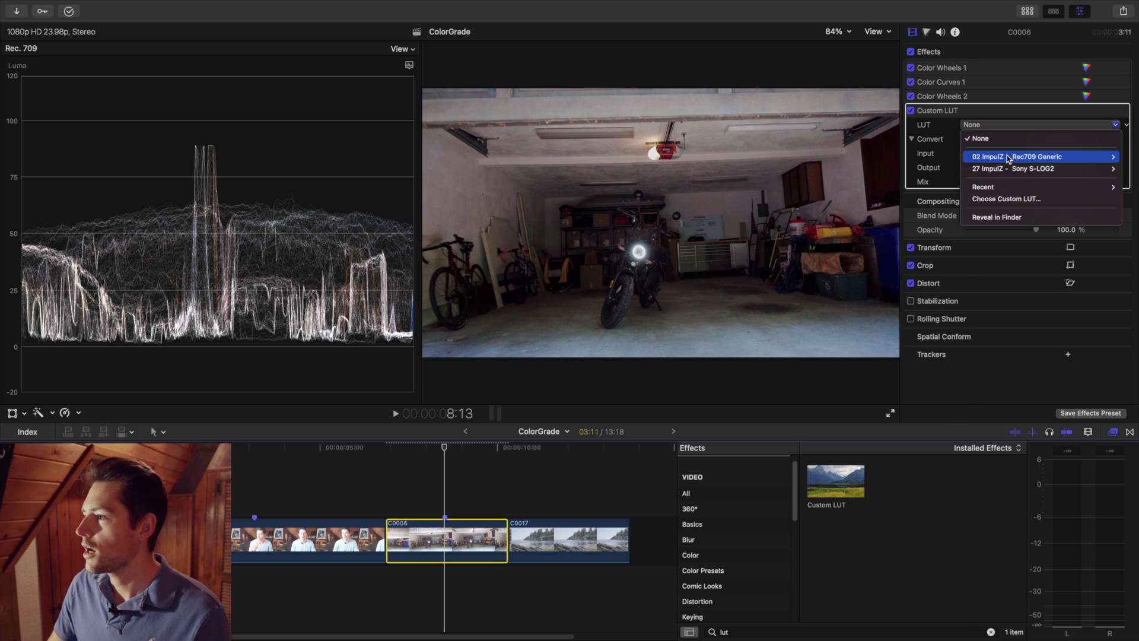
mouse_move(1008, 159)
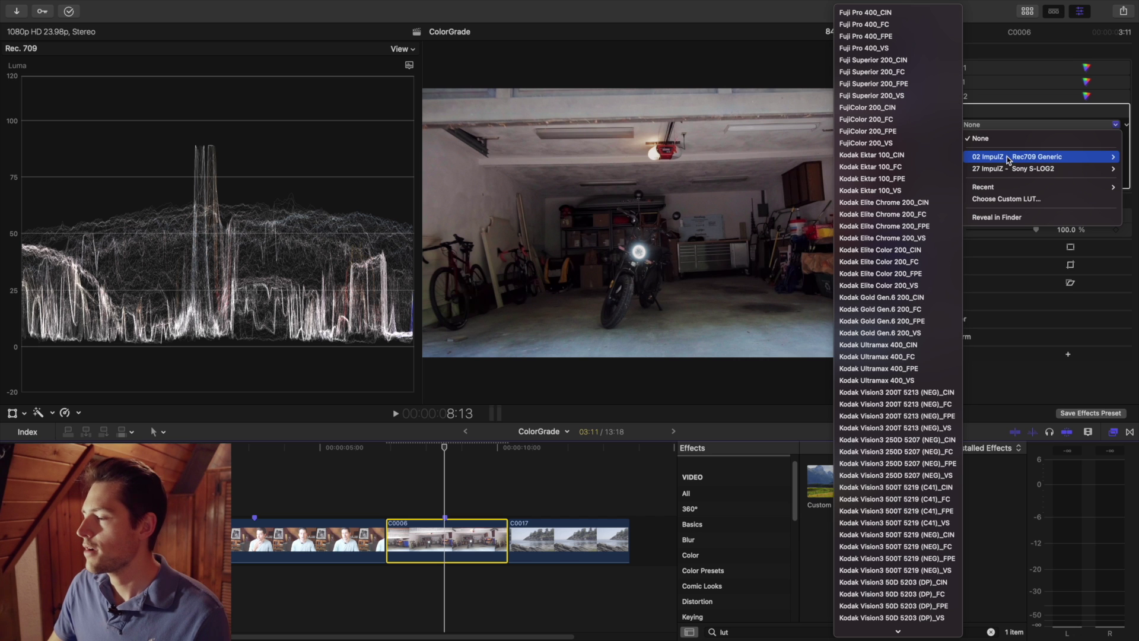
left_click(916, 73)
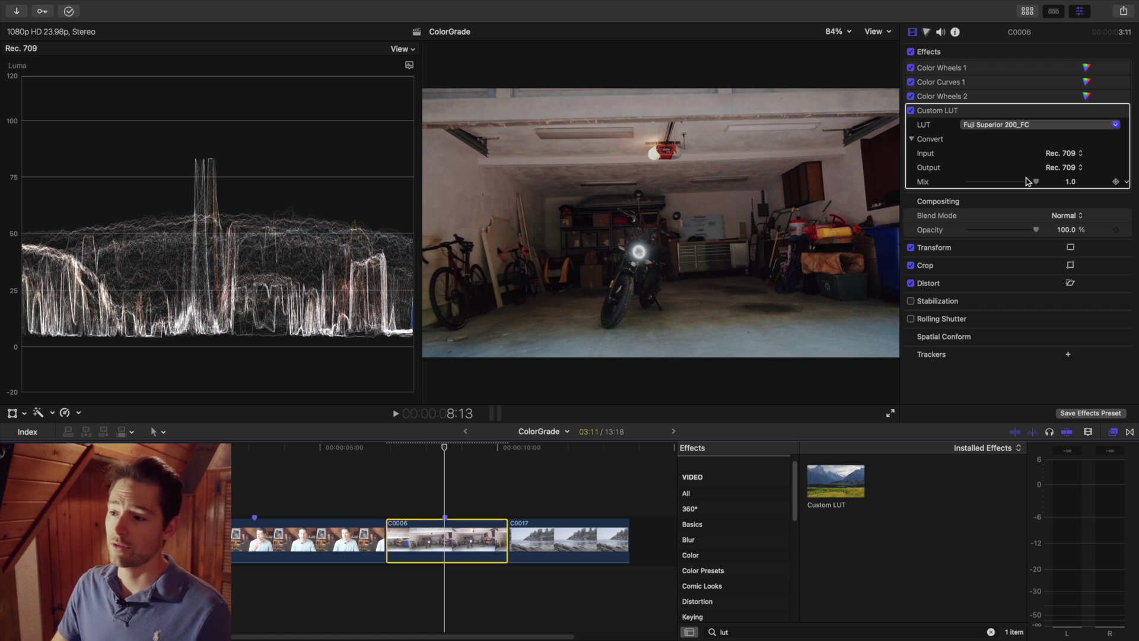
left_click_drag(1037, 184, 1011, 186)
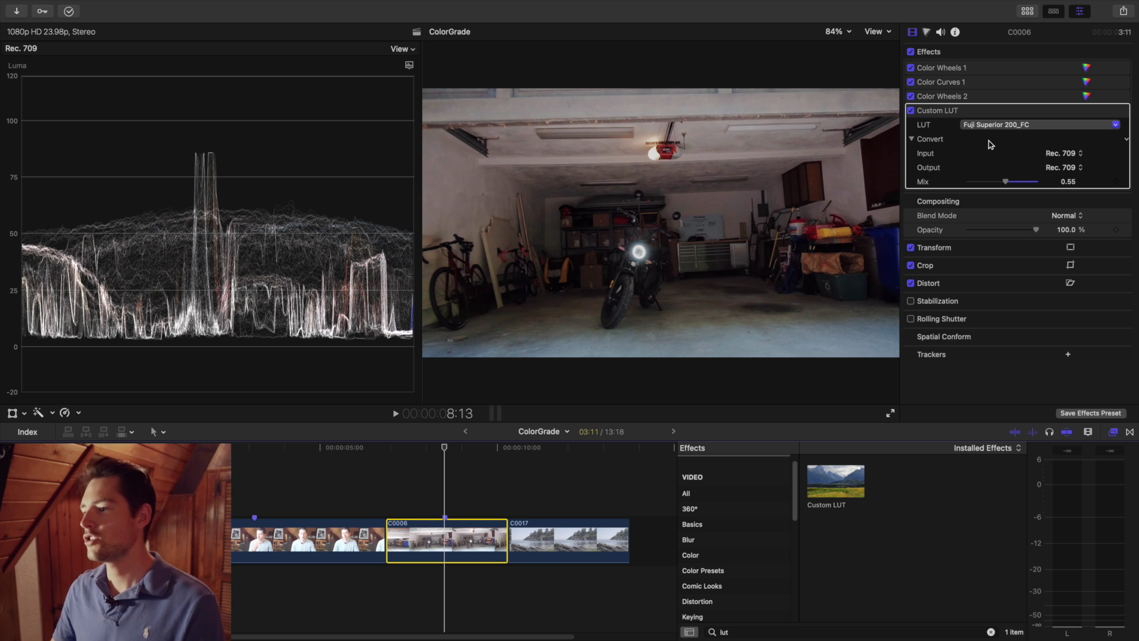
Examine the graded garage image at 200%, checking the motorcycle, ceiling light and stored items, and return to the fitted view
left_click(852, 32)
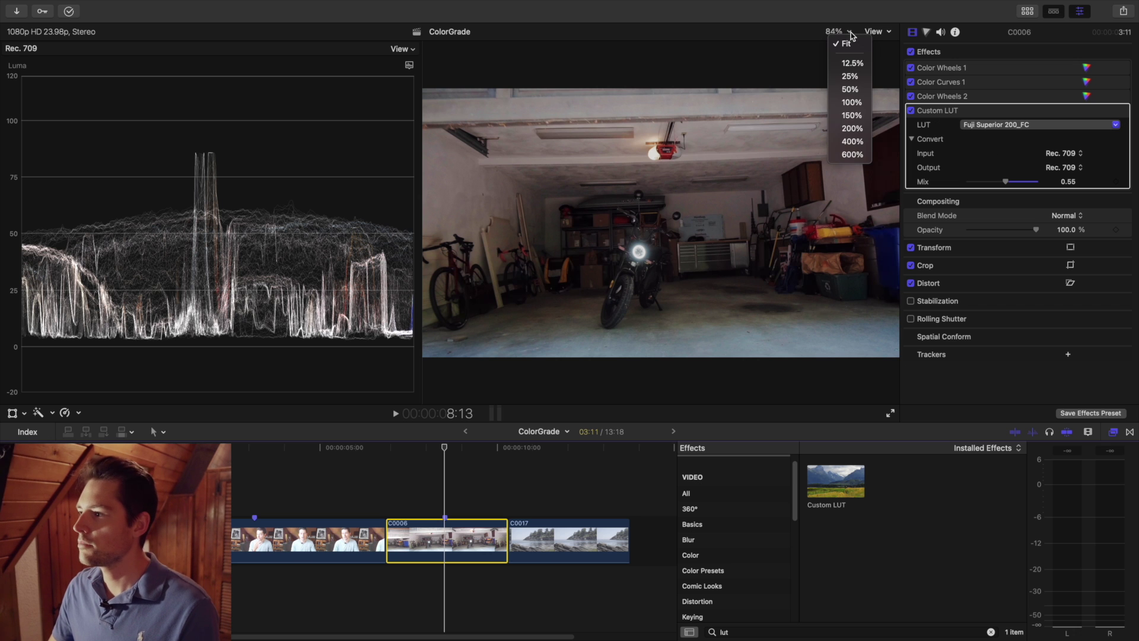
left_click(865, 133)
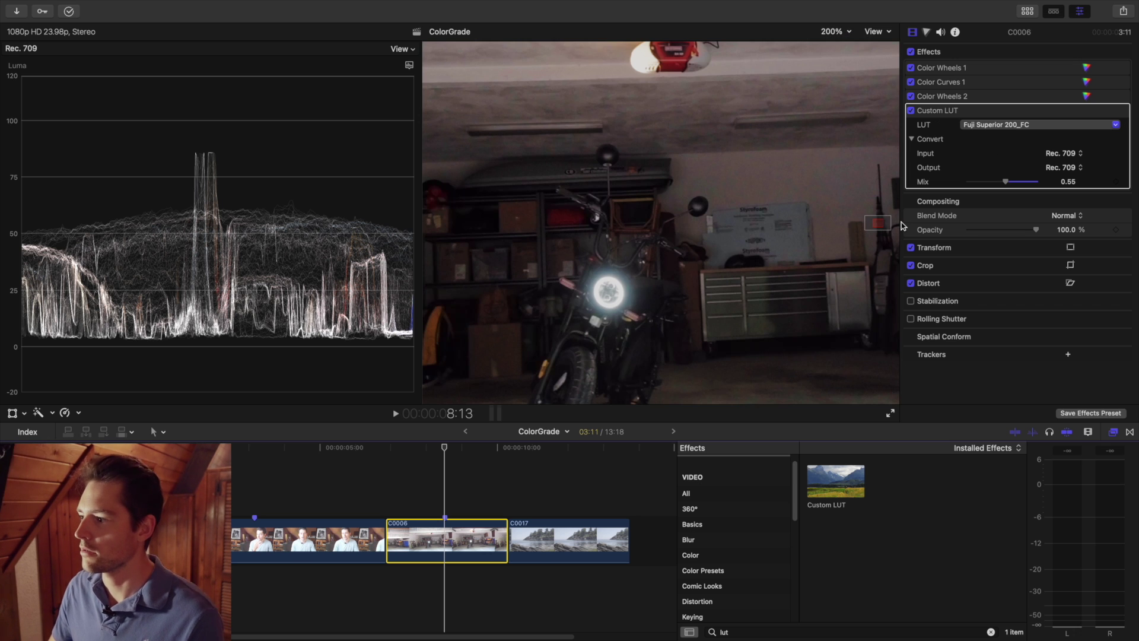
left_click_drag(878, 223, 886, 224)
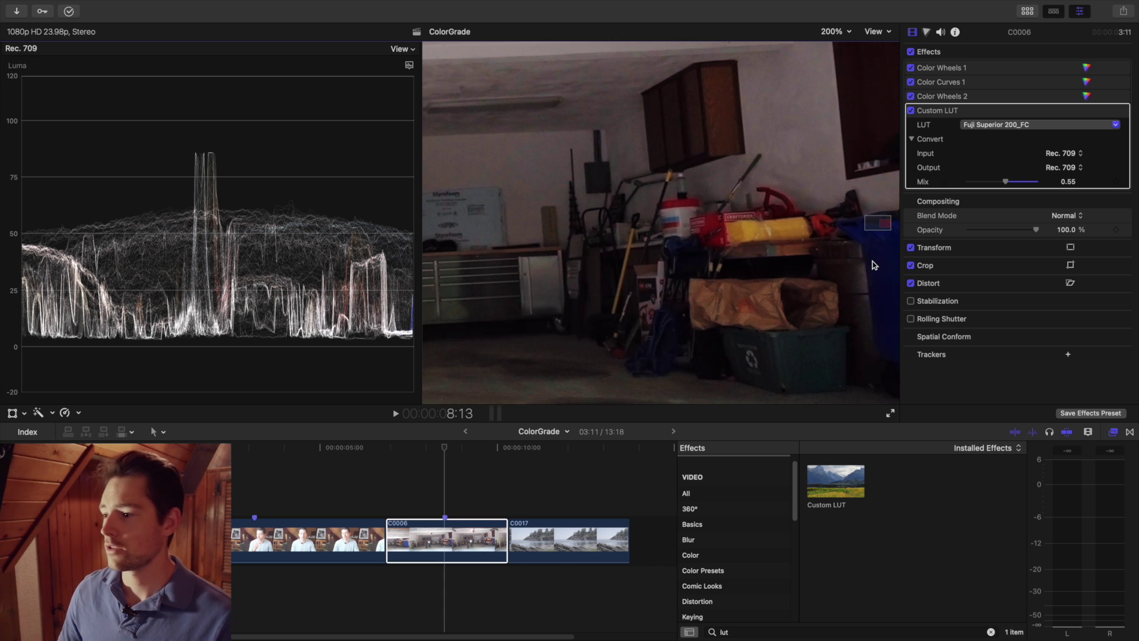
left_click_drag(883, 223, 878, 222)
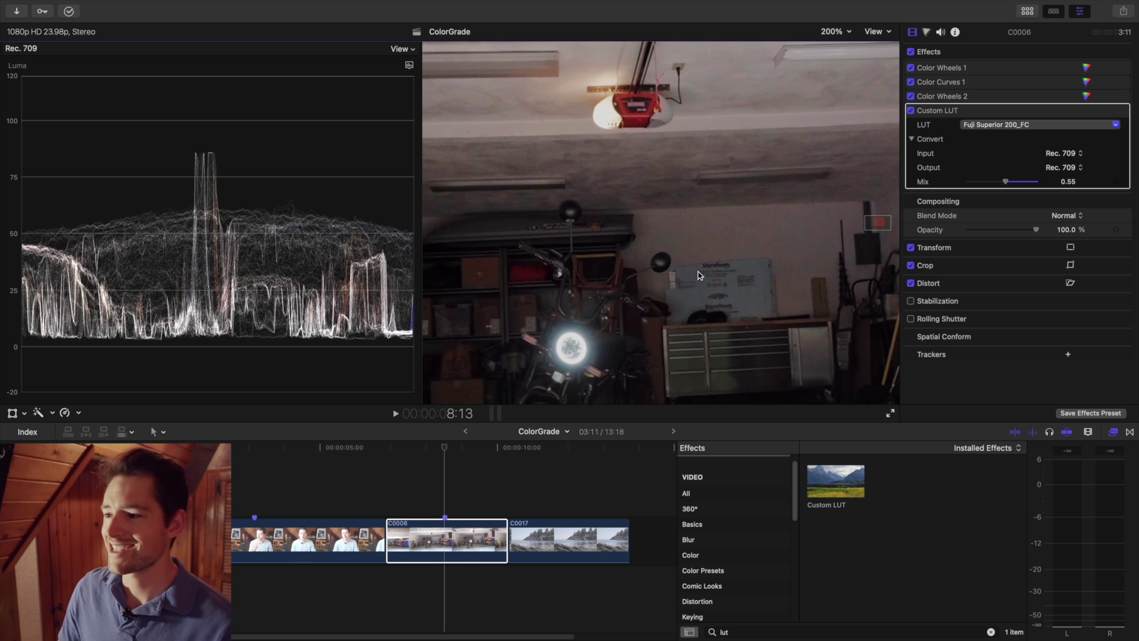
left_click_drag(879, 222, 882, 224)
left_click(844, 31)
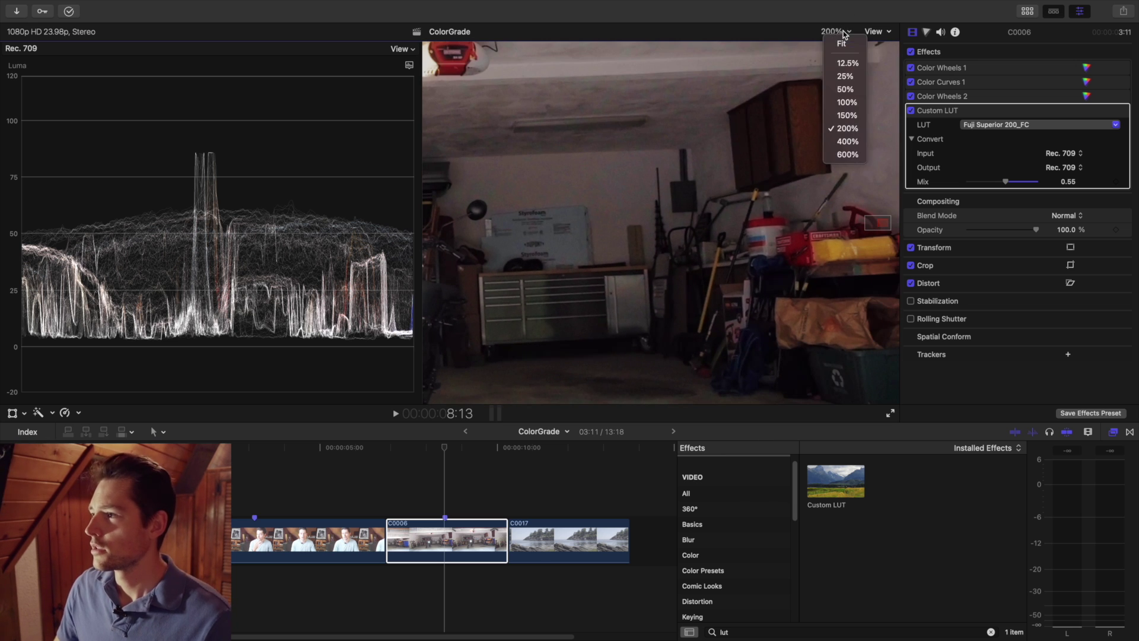
left_click(847, 43)
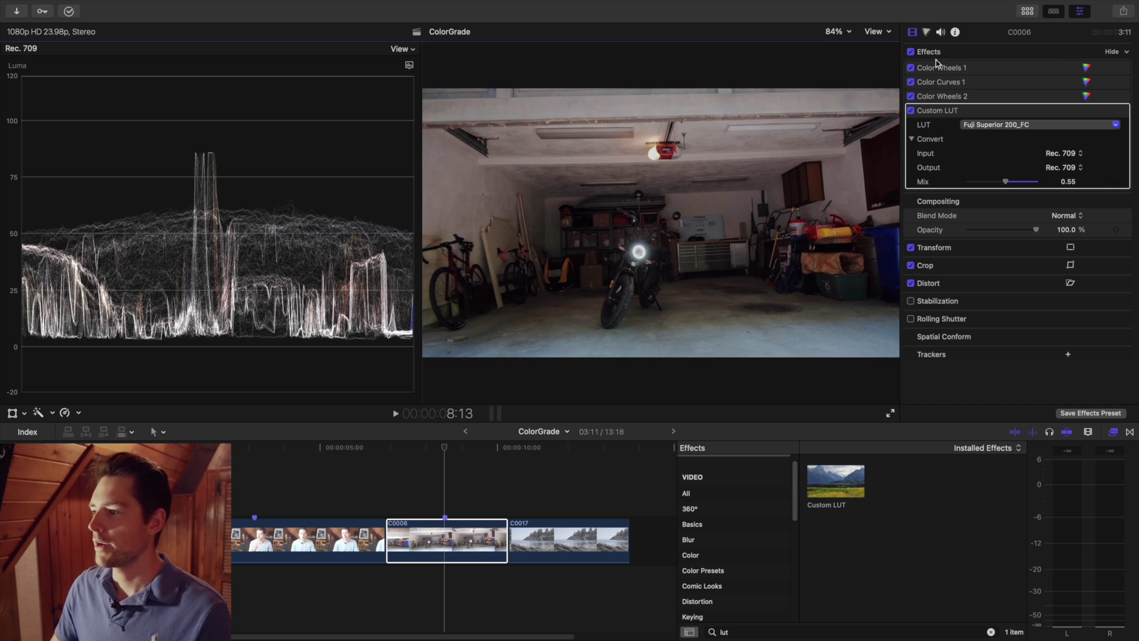
Disable Custom LUT, Color Wheels 2, Color Curves 1 and Color Wheels 1 on clip C0006 and set its Camera LUT to None
left_click(911, 111)
left_click(911, 96)
left_click(910, 82)
left_click(911, 67)
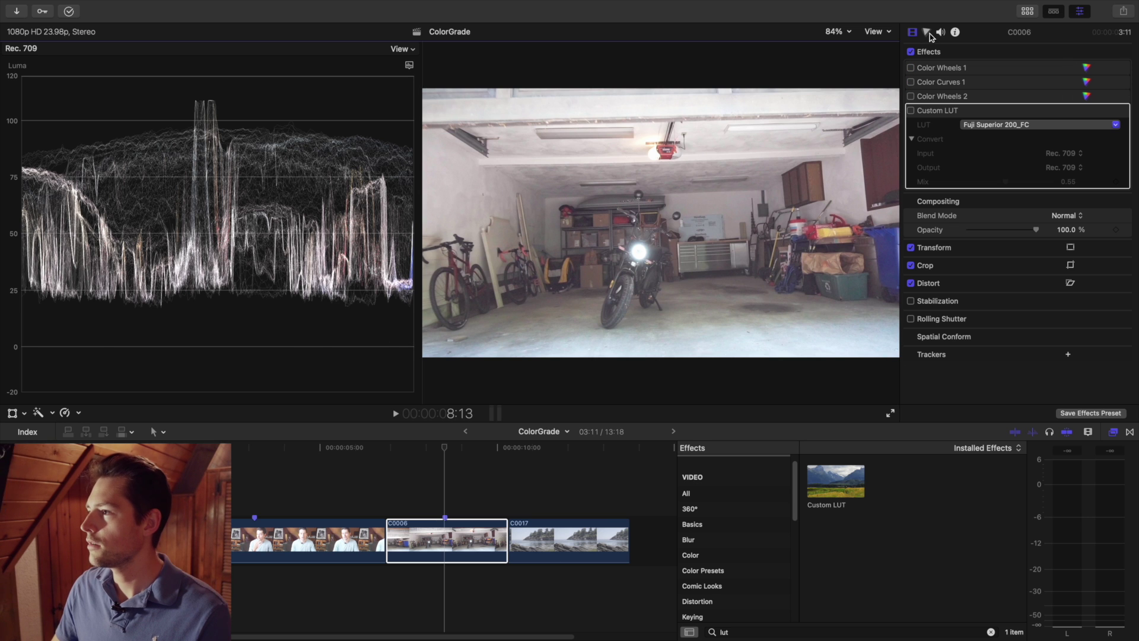
left_click(956, 33)
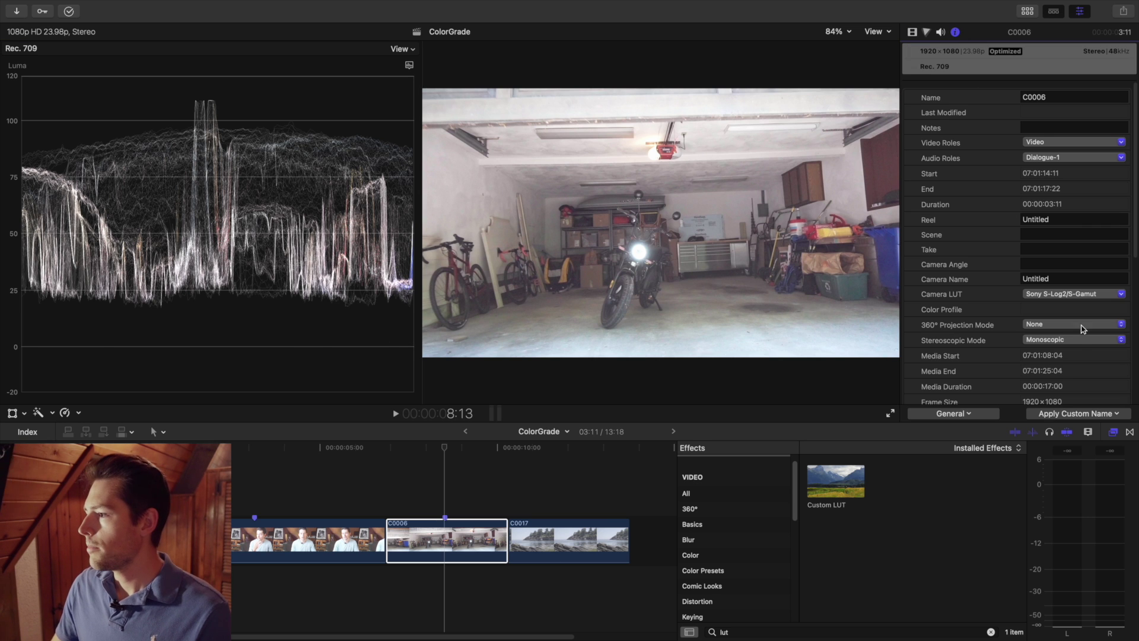
left_click(1072, 296)
left_click(1056, 299)
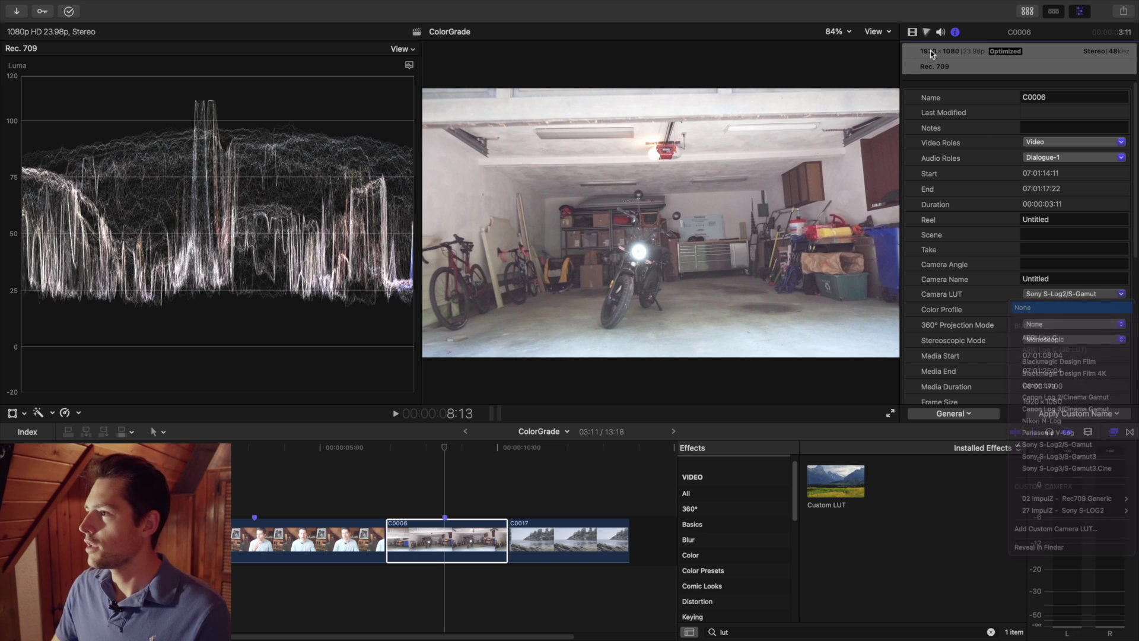
Hide the video scopes and set the garage clip's Camera LUT to Sony S-Log2/S-Gamut
left_click(875, 33)
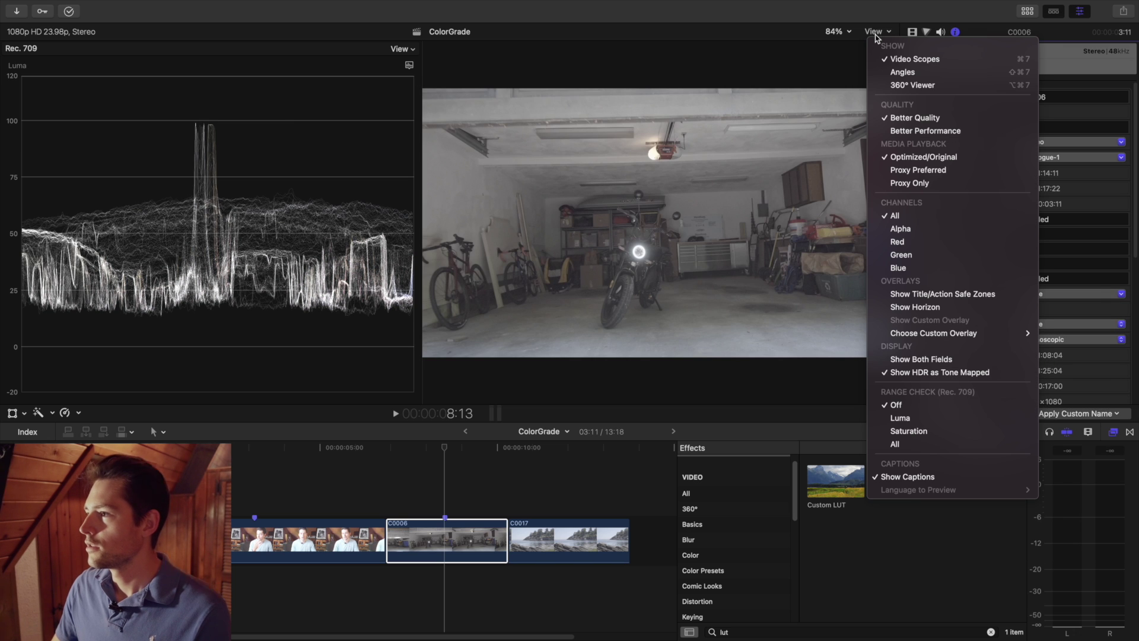
left_click(899, 63)
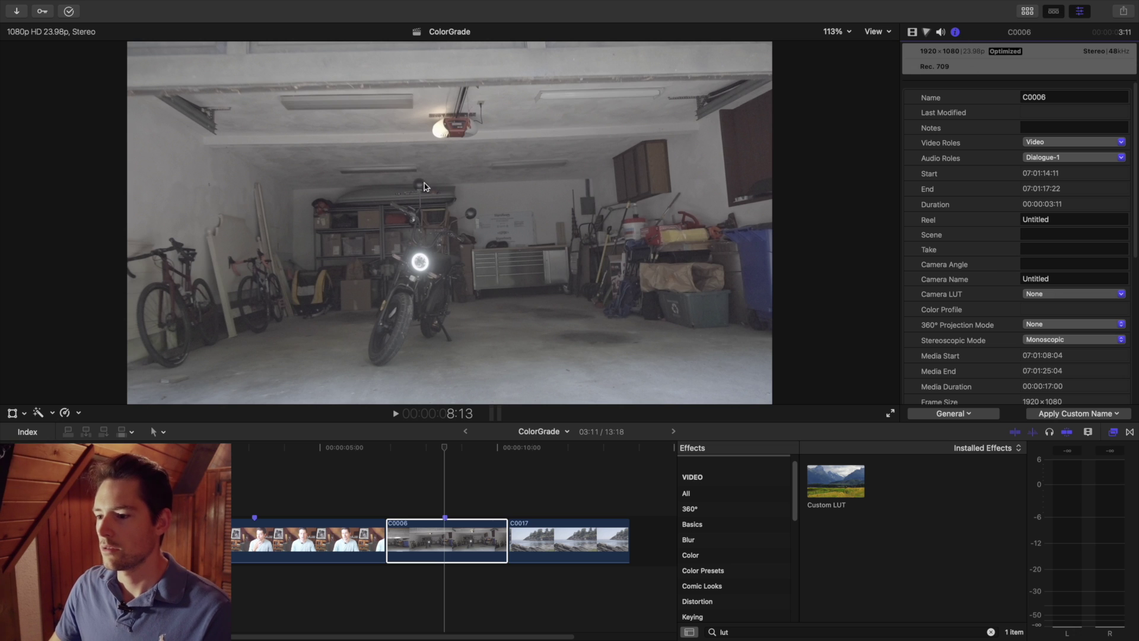
left_click(1045, 297)
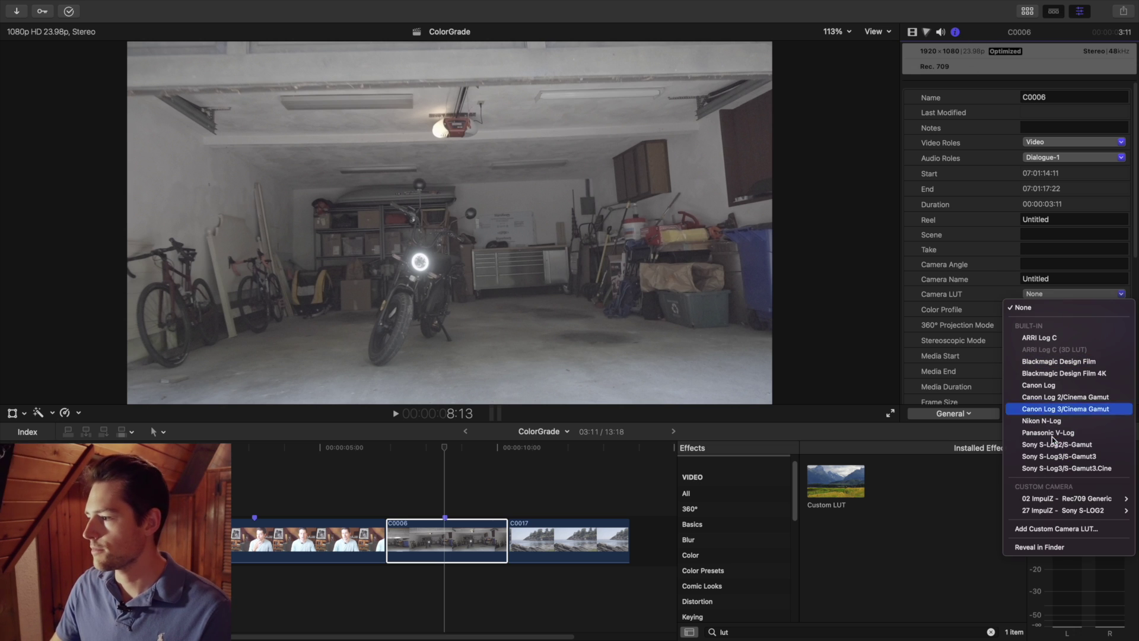
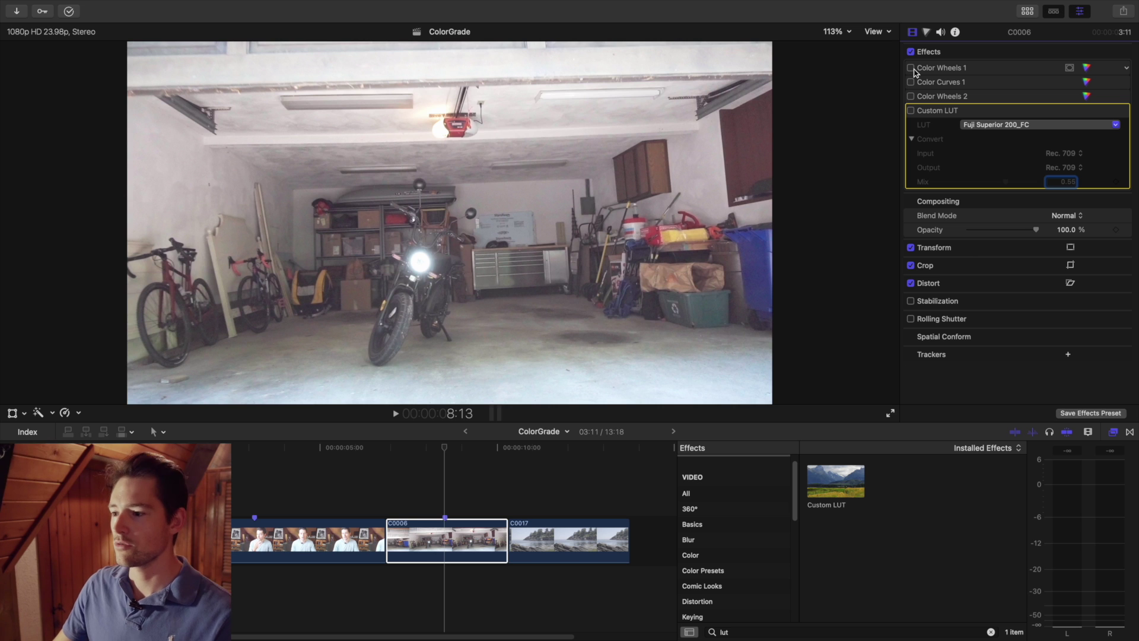
Re-enable Color Wheels 1, Color Curves 1, Color Wheels 2 and Custom LUT on the garage clip and compare with all effects off and on
left_click(911, 69)
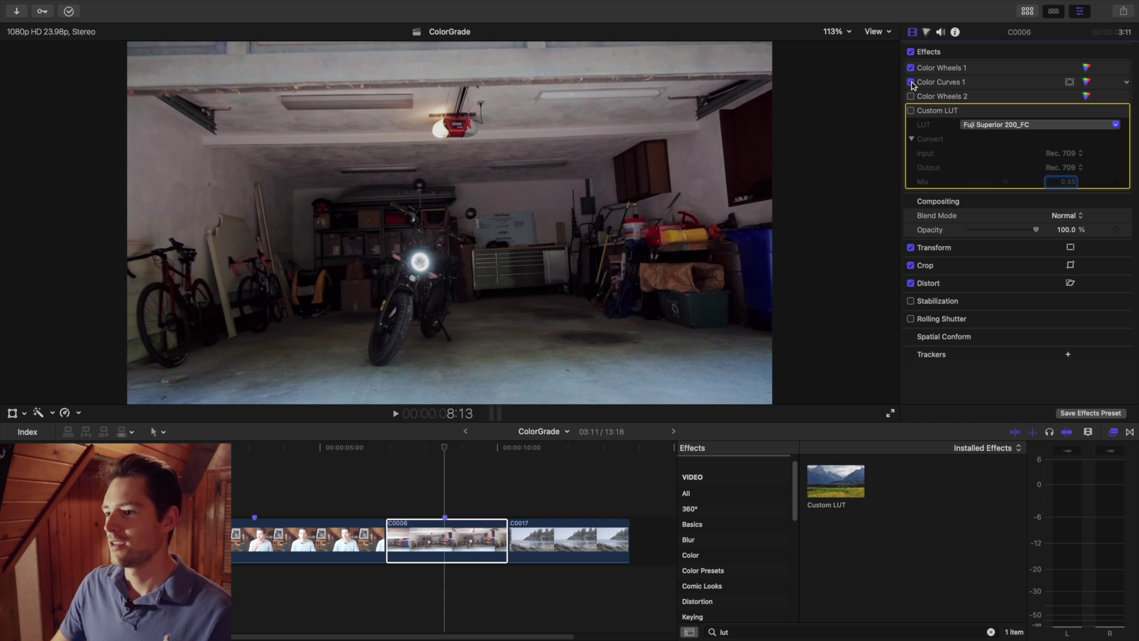
left_click(911, 83)
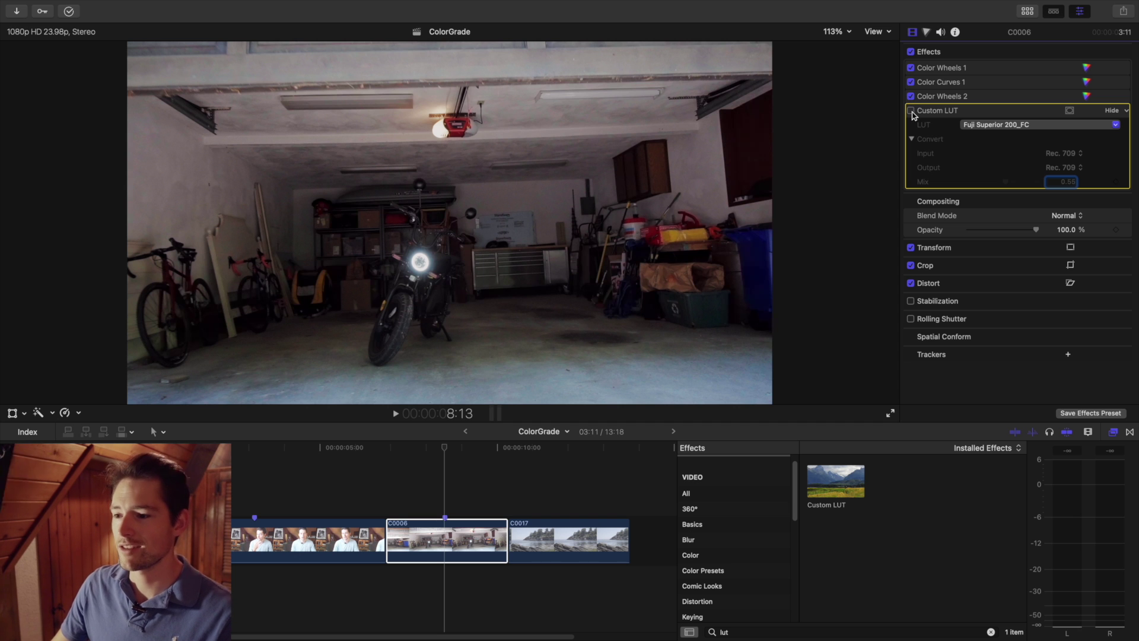
left_click(912, 112)
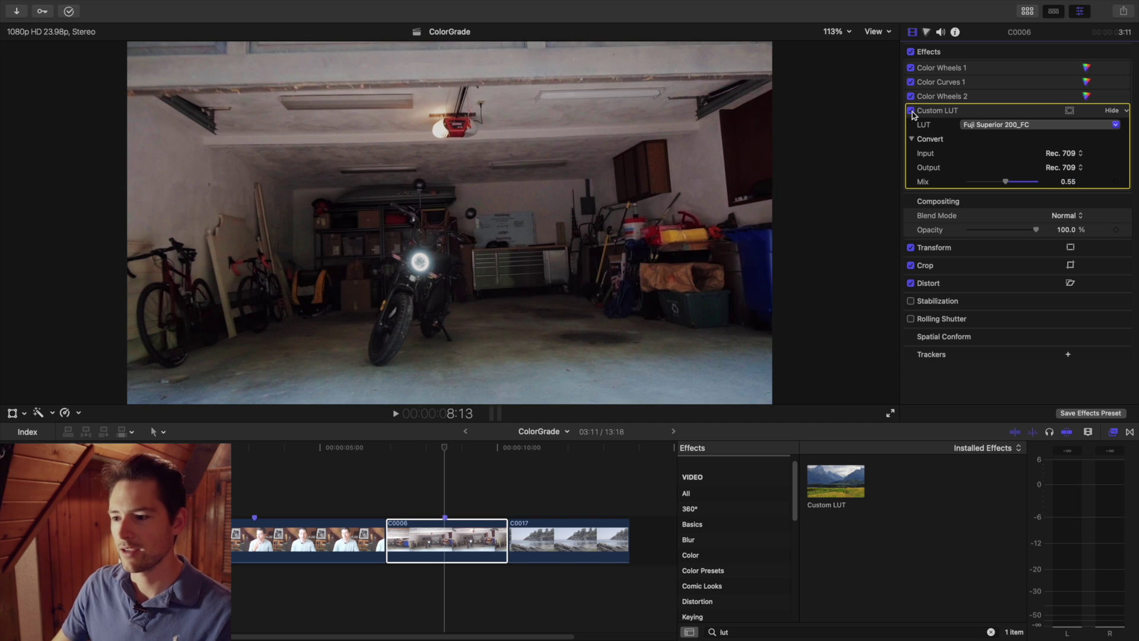
left_click(911, 53)
left_click(912, 52)
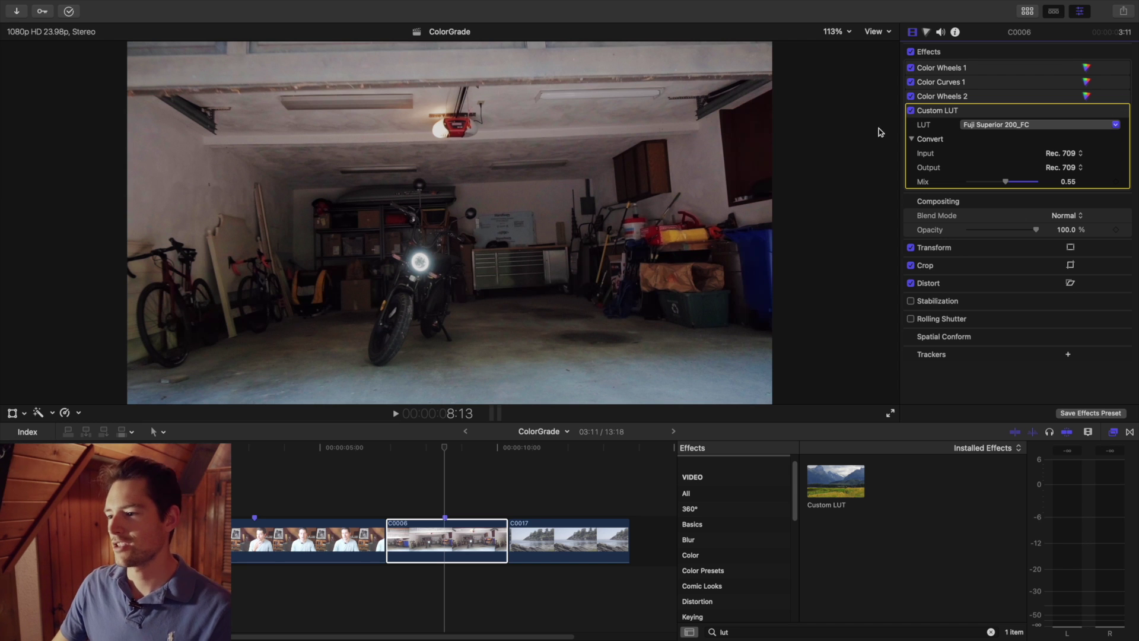
Play the graded garage clip from its start and park the playhead near the clip's middle
left_click(397, 536)
key("space")
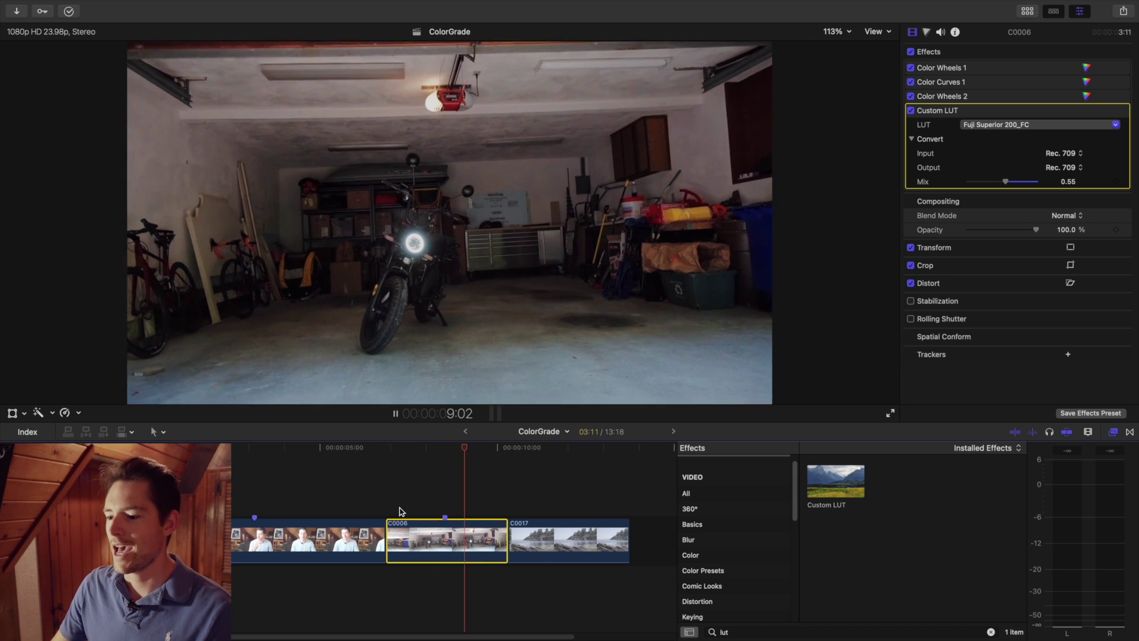
key("space")
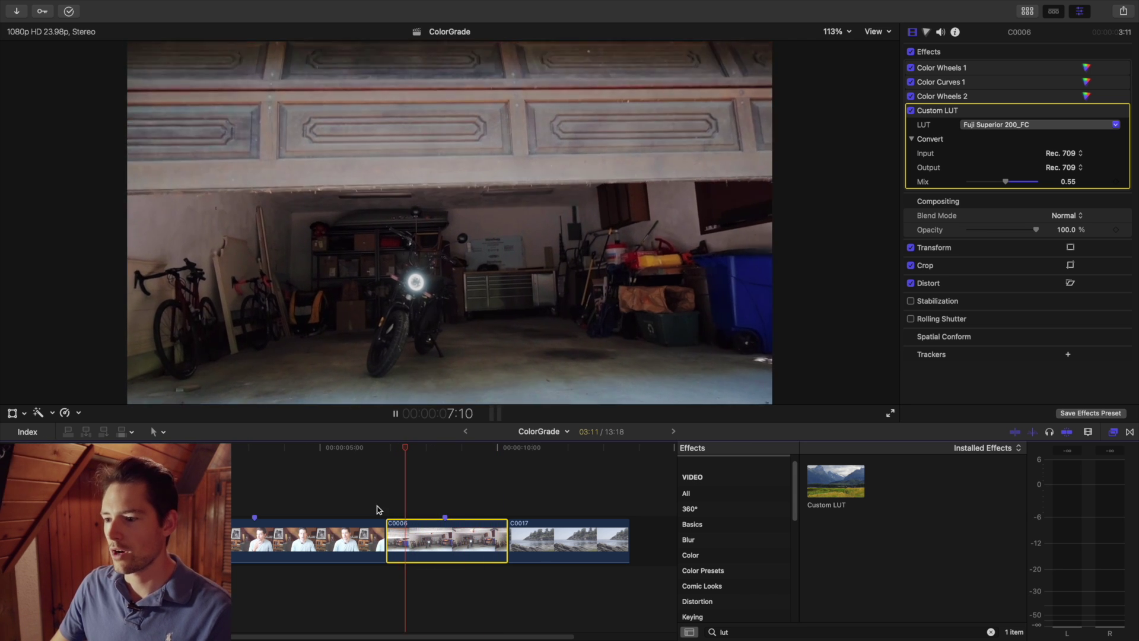
left_click(442, 534)
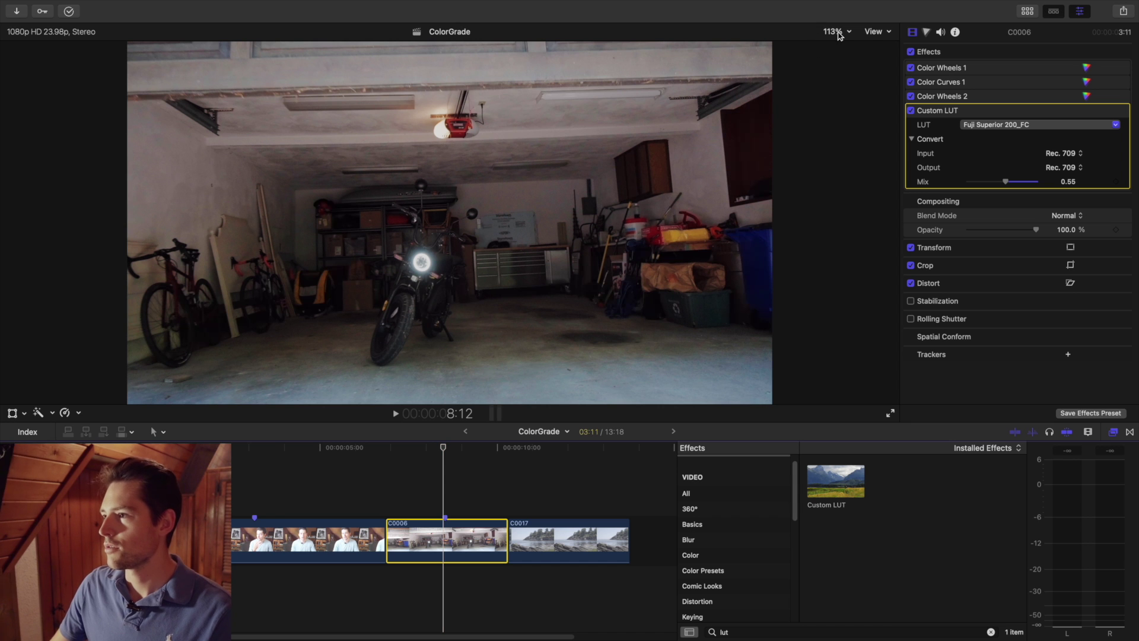
Examine the garage clip's dark areas for noise at 400% while playing it, and return to the fitted view
left_click(837, 31)
left_click(847, 144)
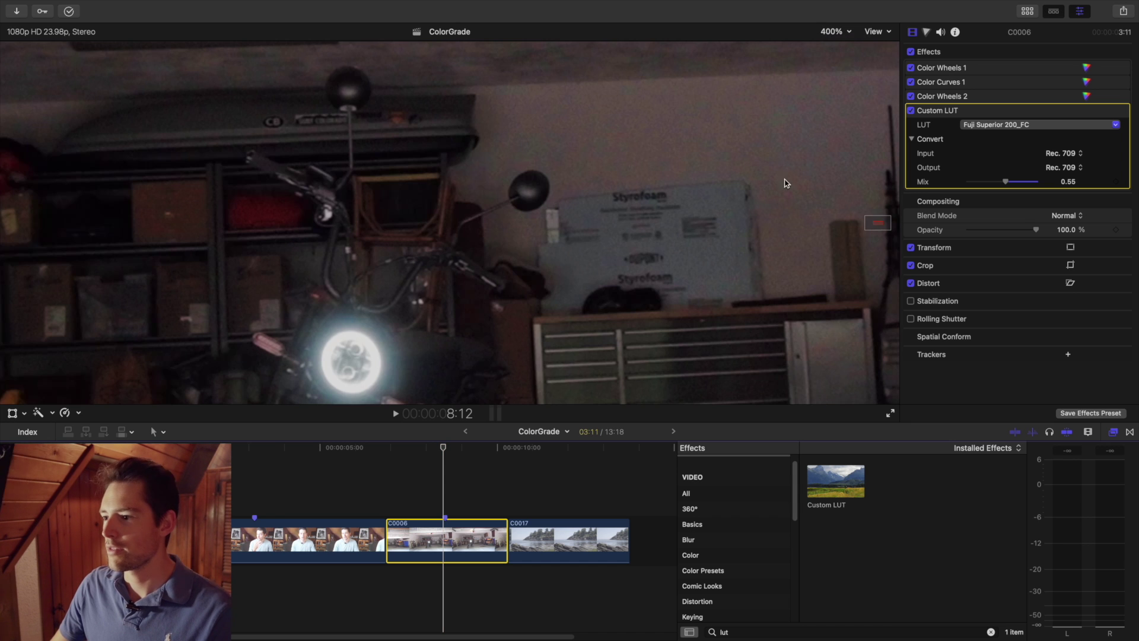
left_click_drag(878, 217, 883, 221)
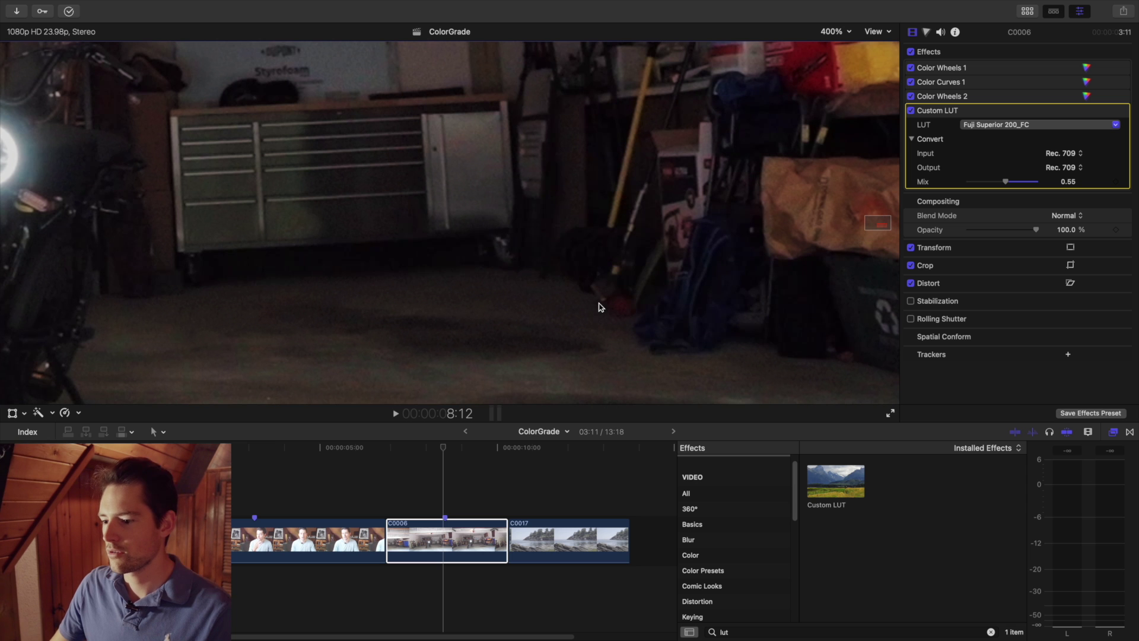
left_click(389, 525)
key("space")
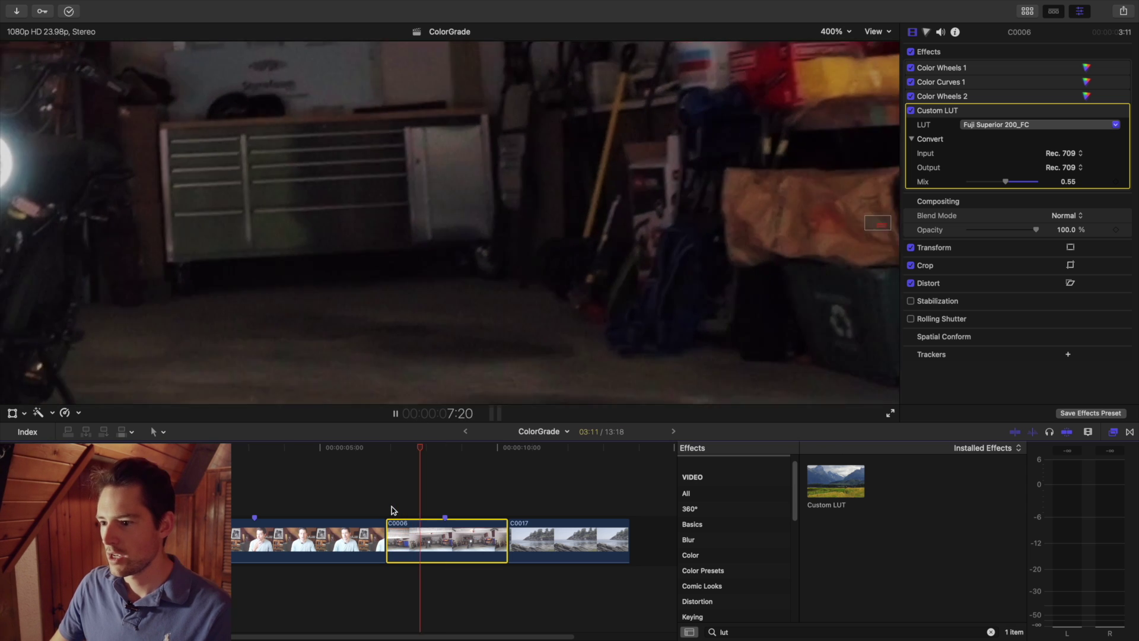
key("space")
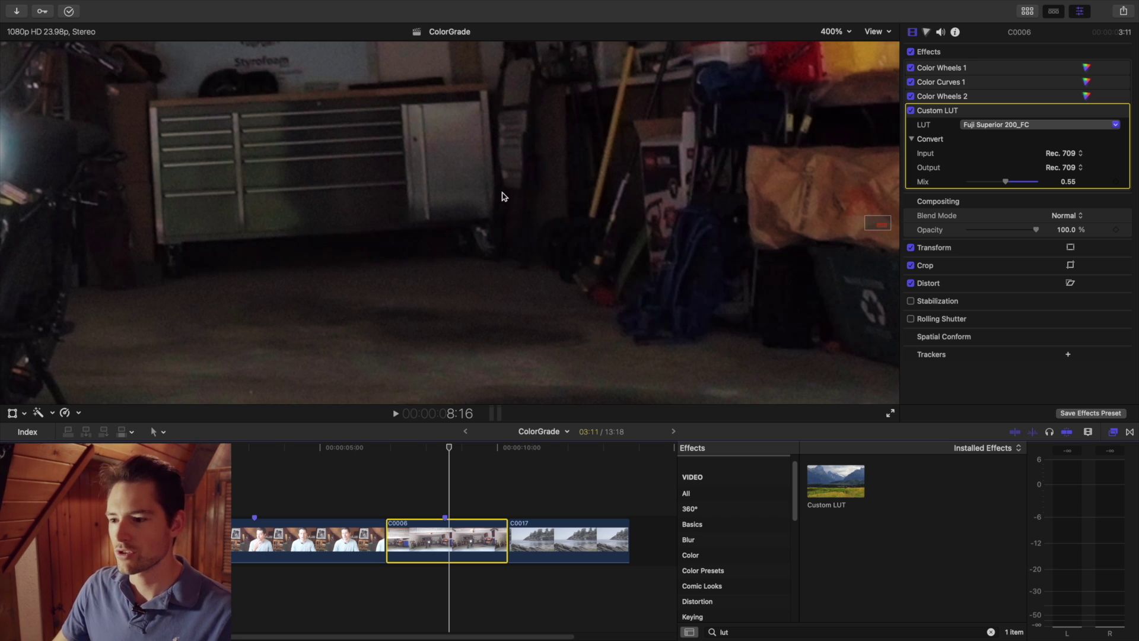
key("space")
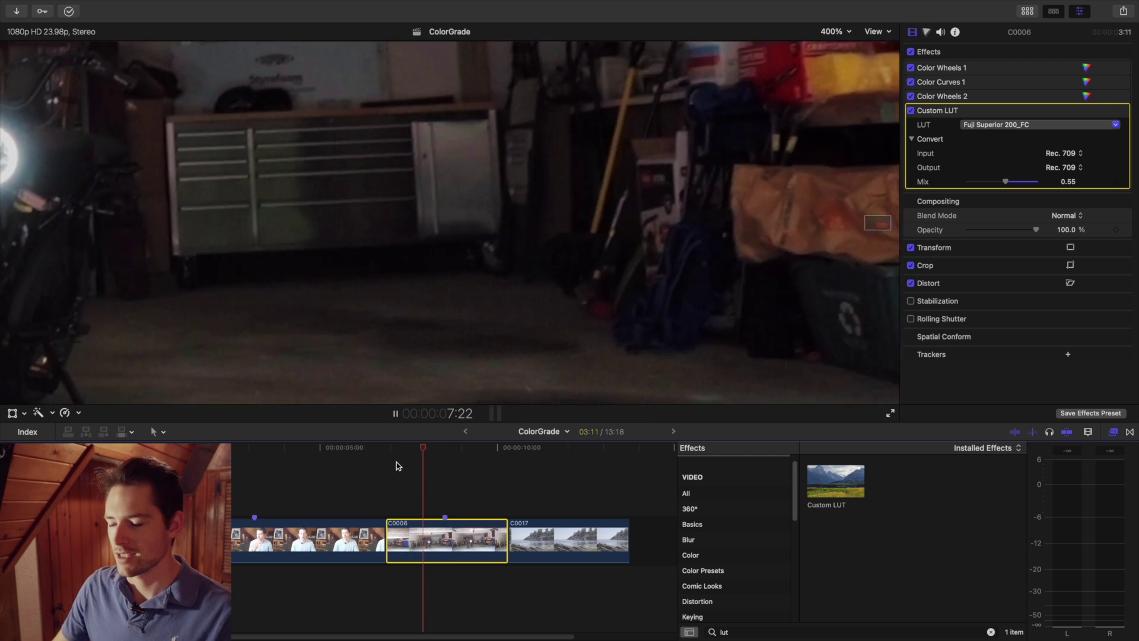
key("space")
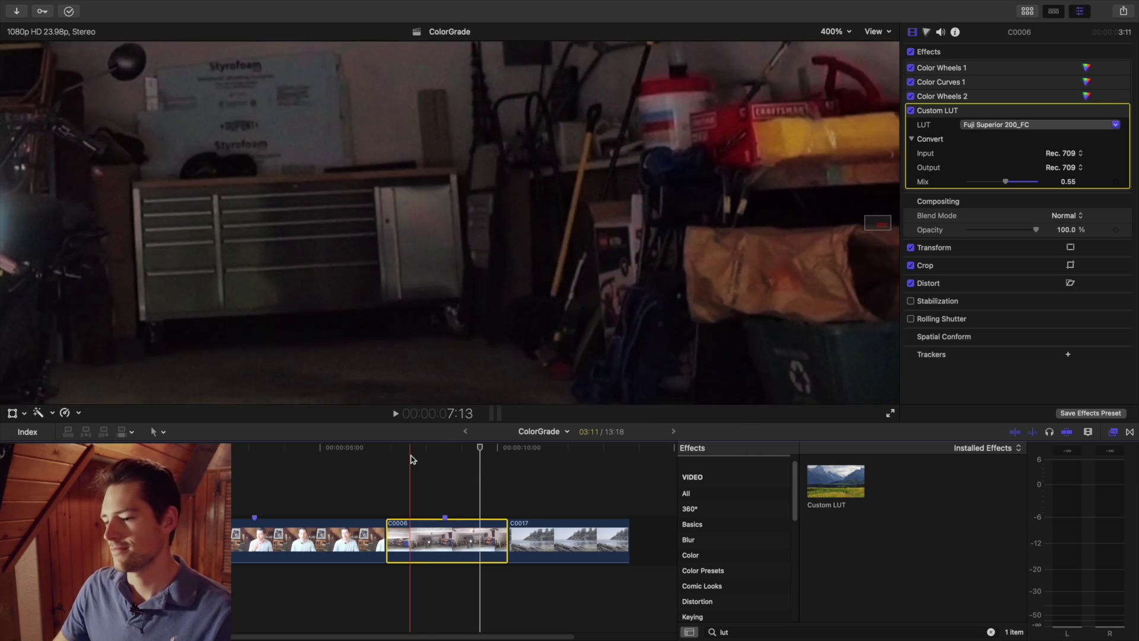
left_click(842, 32)
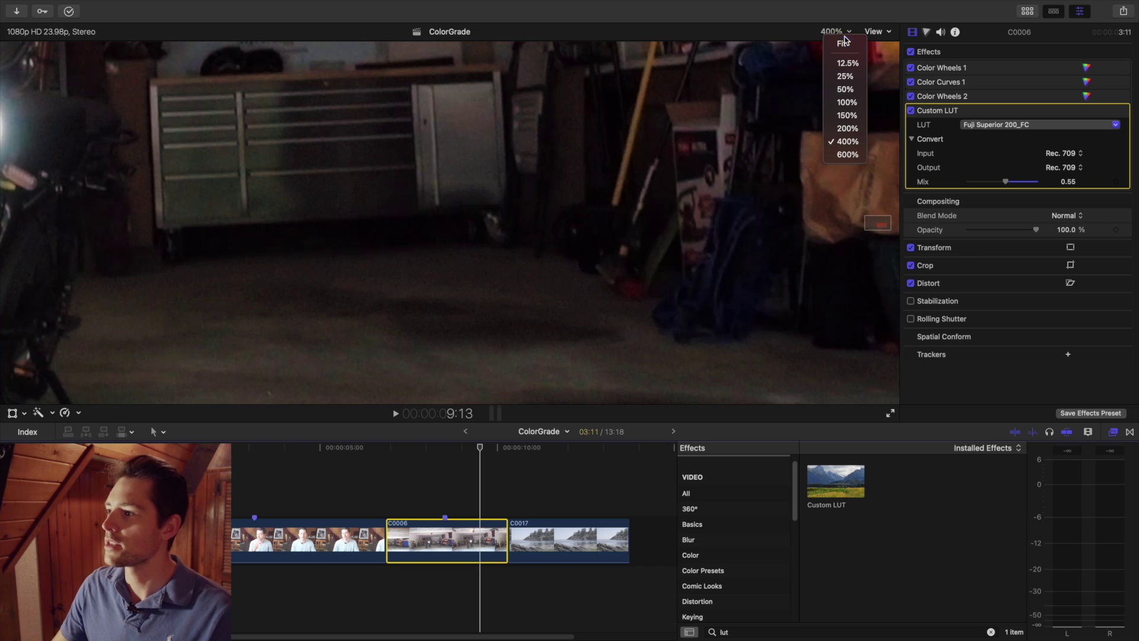
left_click(851, 43)
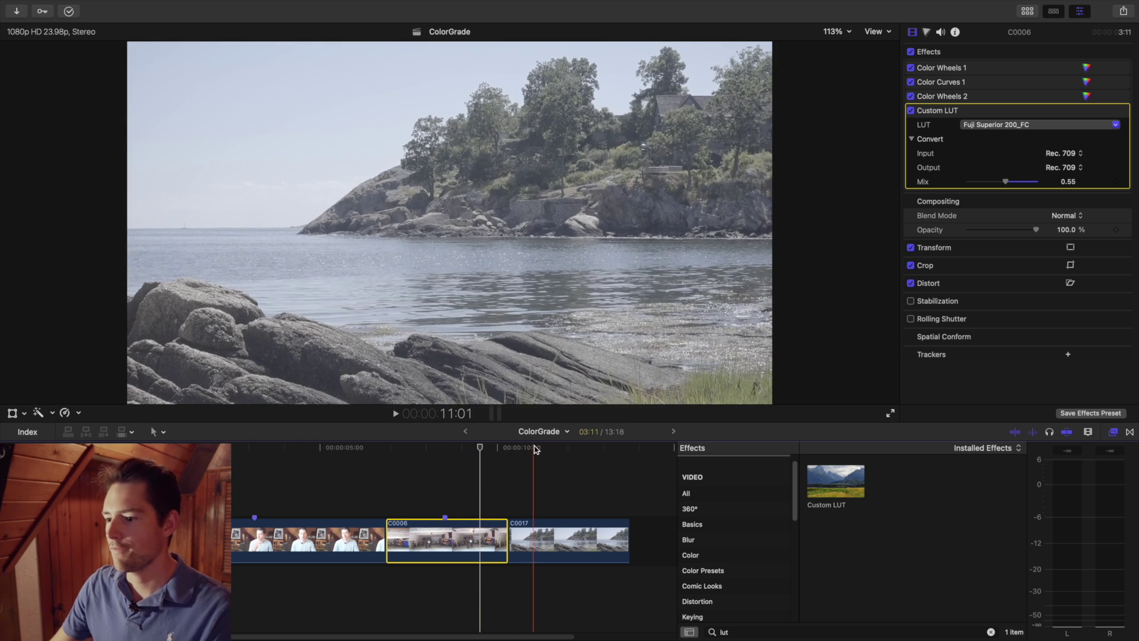
Move the playhead to 11:21 in the coastal clip C0017 and set its Camera LUT to Sony S-Log2/S-Gamut
left_click_drag(535, 449, 563, 448)
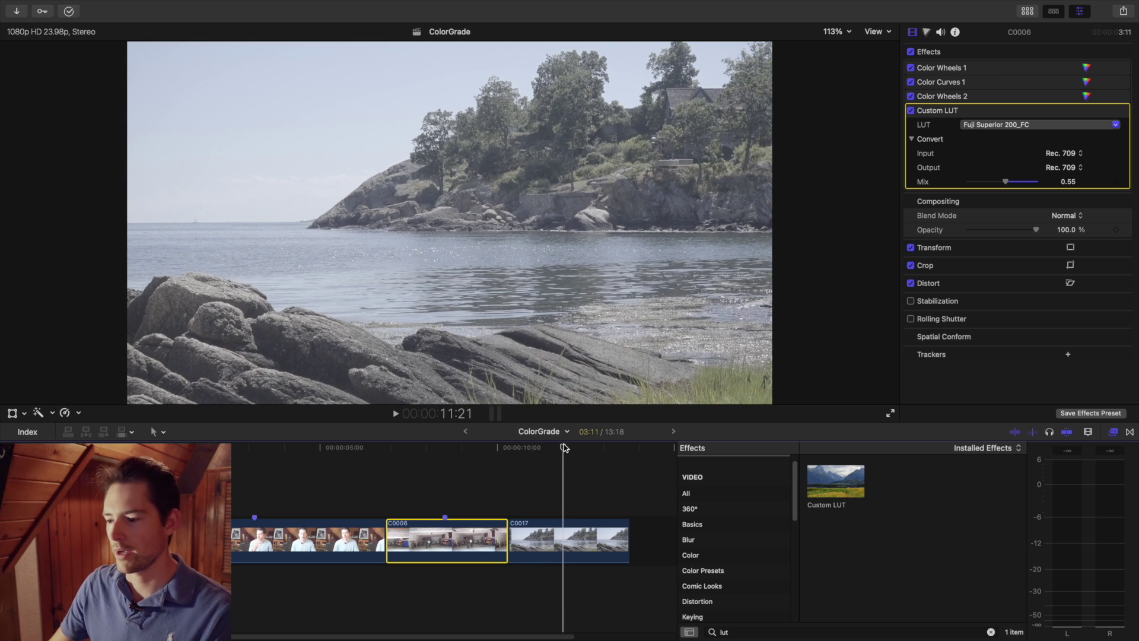
left_click(565, 551)
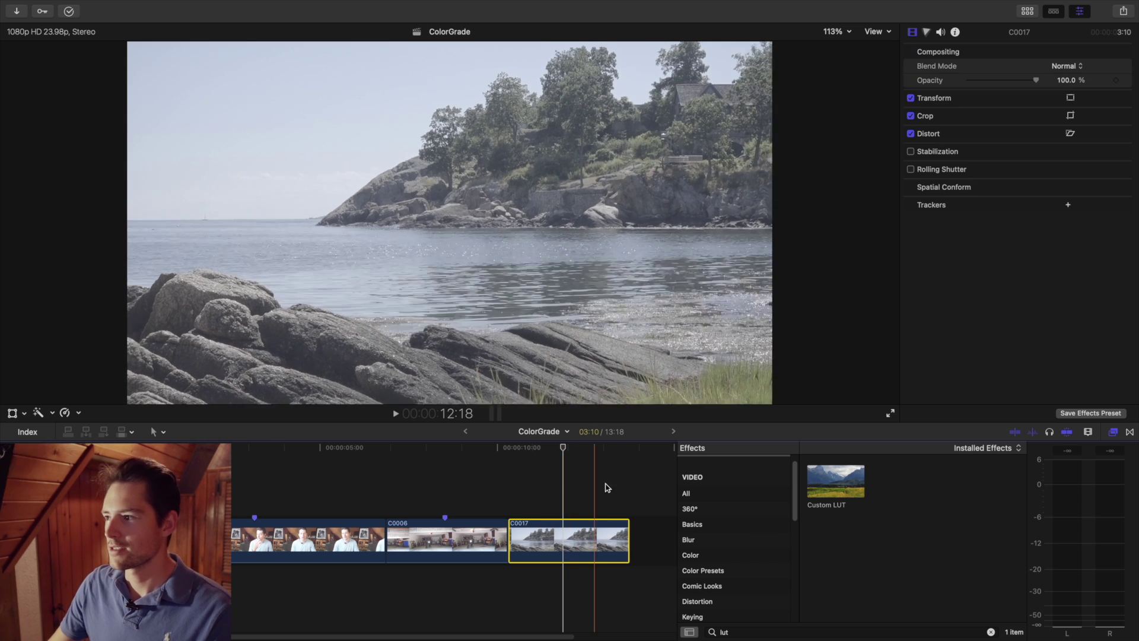
left_click(956, 33)
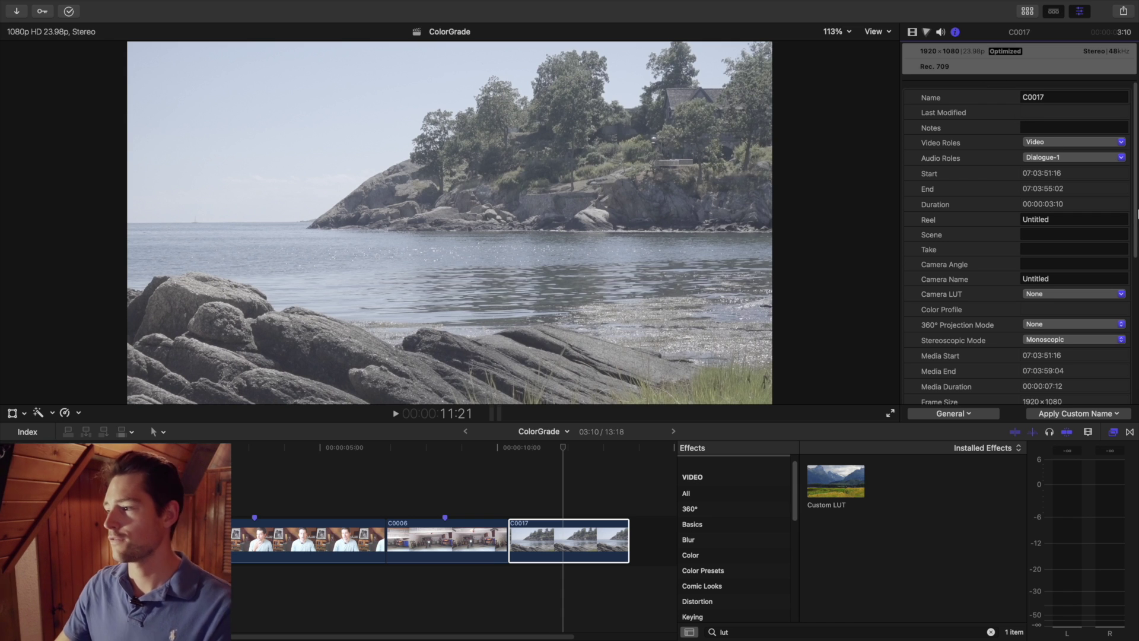
left_click(1048, 295)
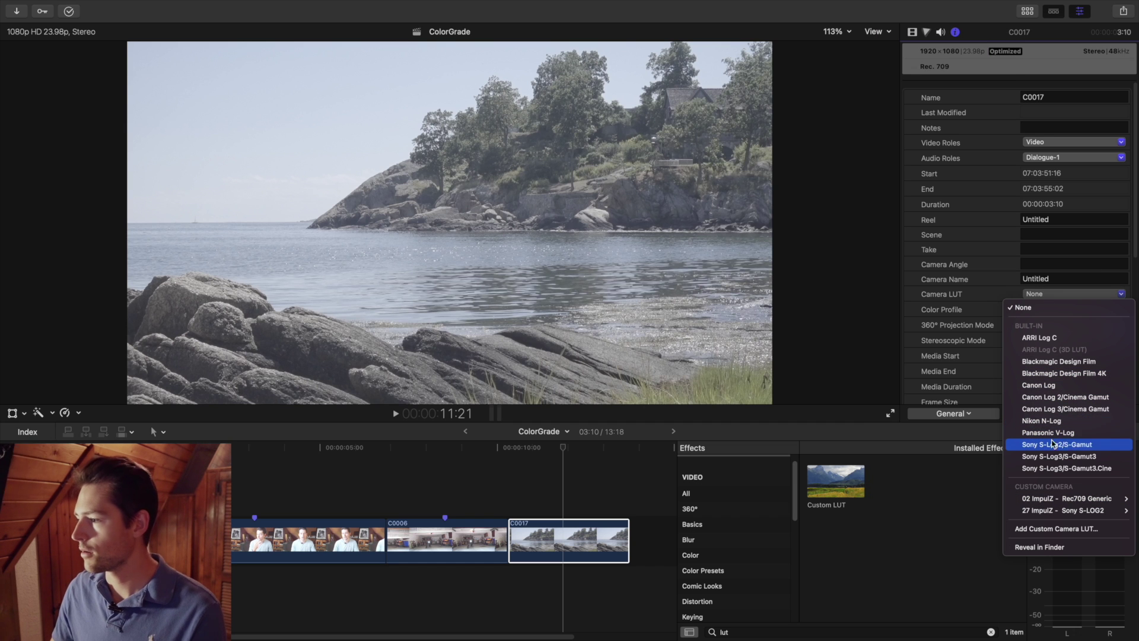
left_click(1086, 450)
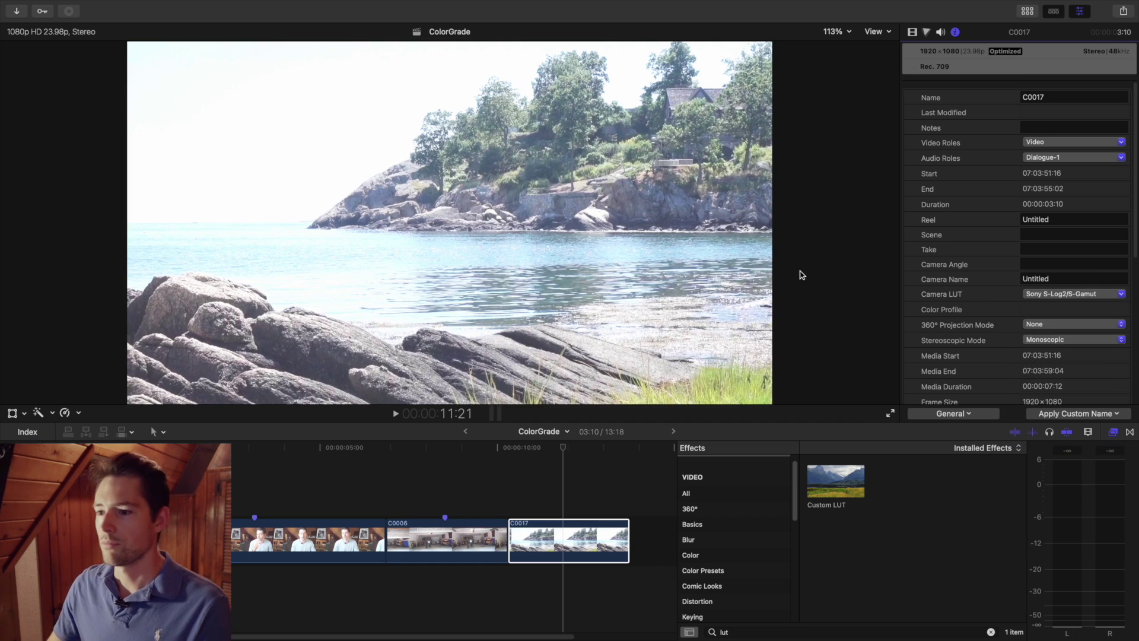
Show the video scopes and add a Color Wheels correction to the coastal clip C0017
left_click(876, 32)
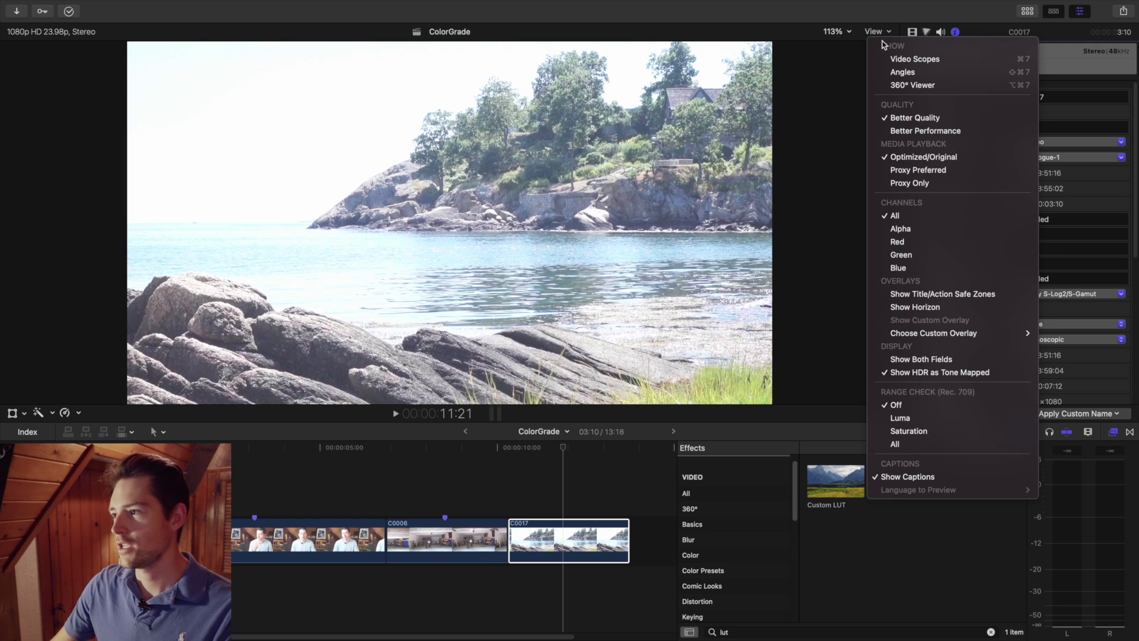
left_click(908, 58)
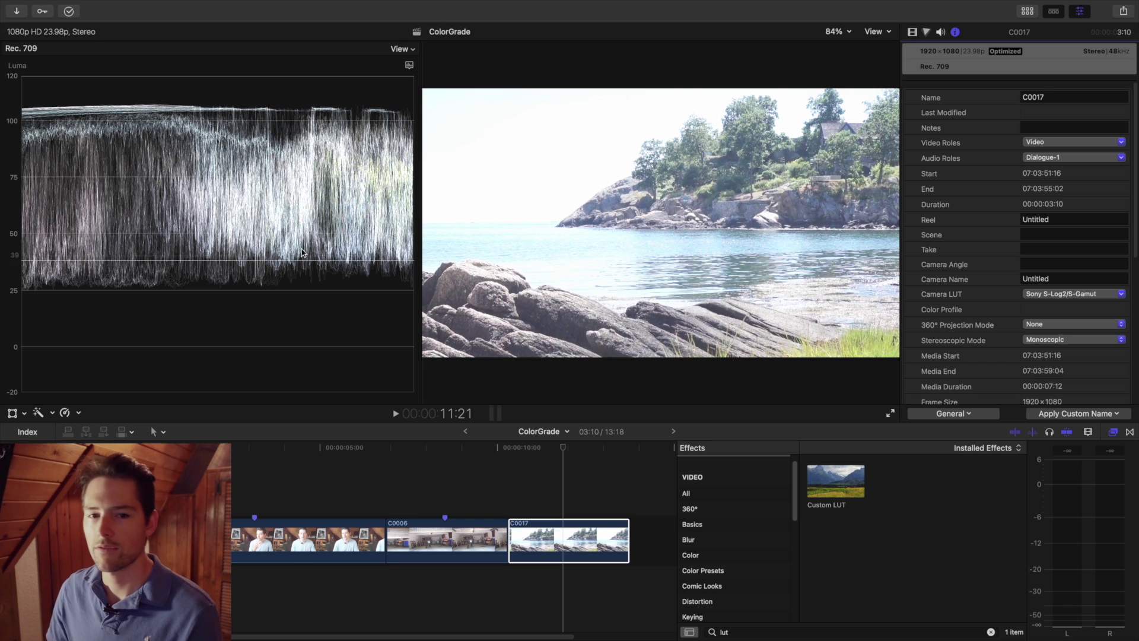
left_click(928, 32)
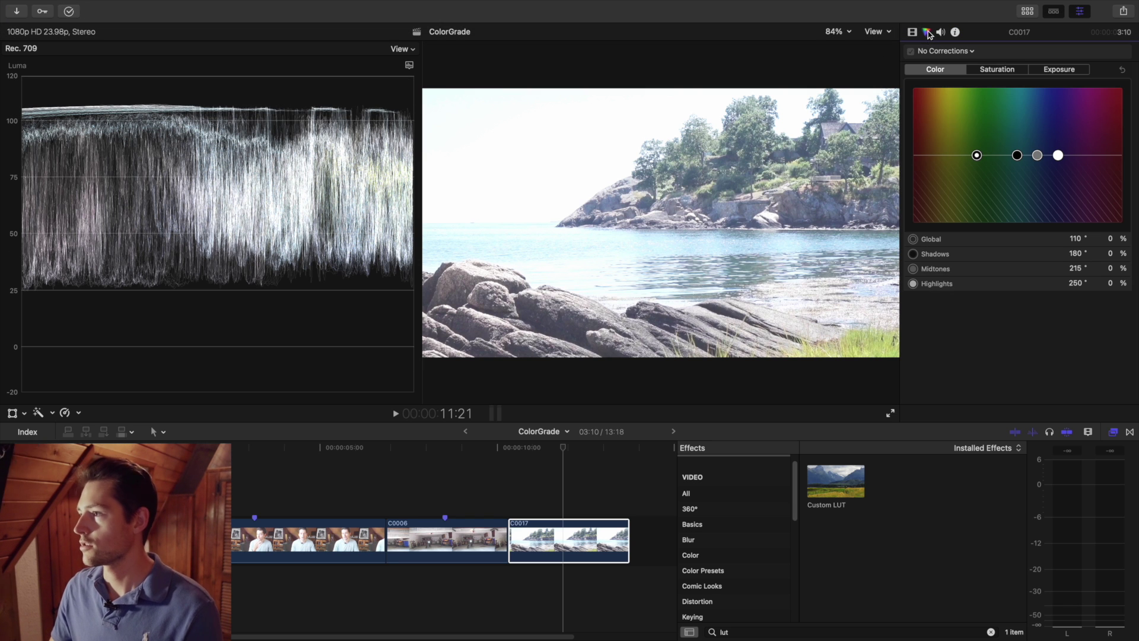
left_click(958, 52)
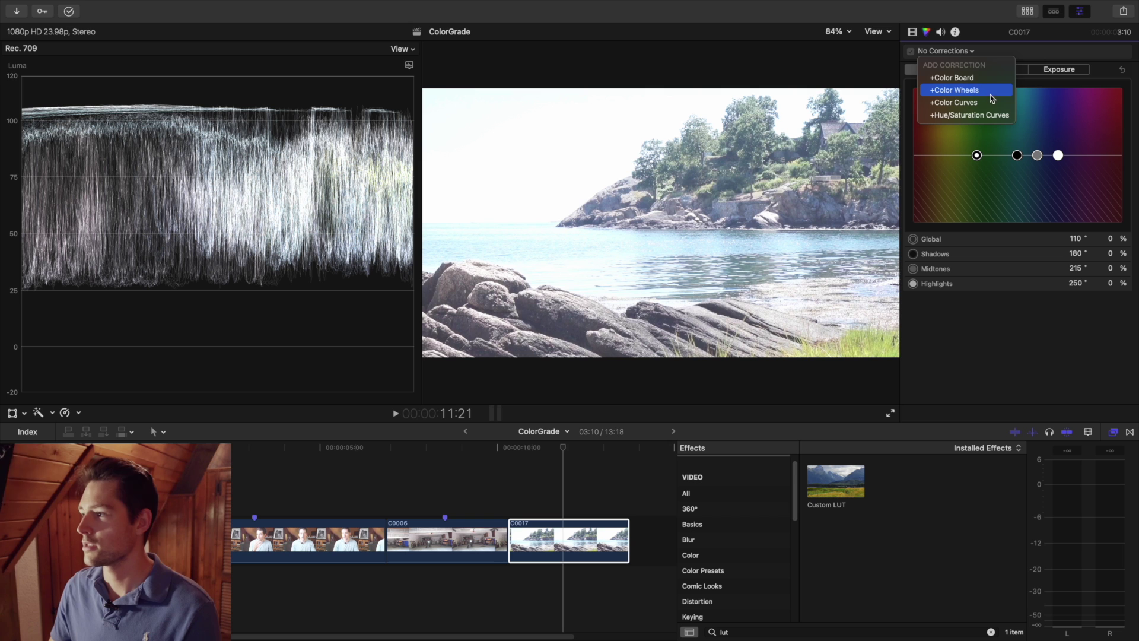
left_click(991, 92)
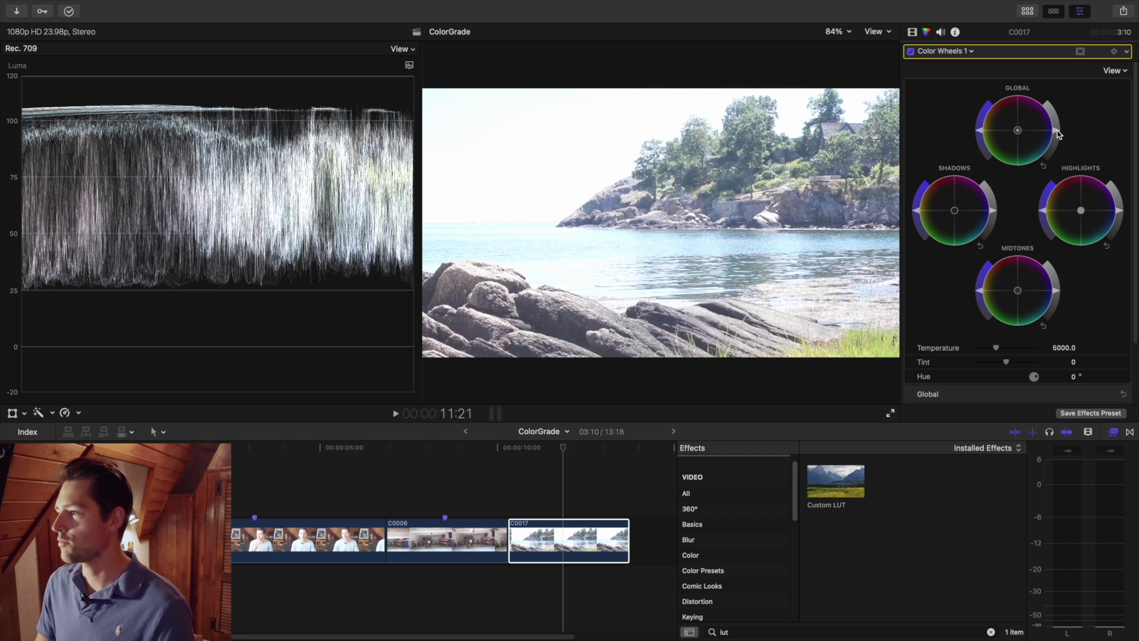
Lower the Global and Midtones brightness in Color Wheels 1 until the luma waveform spans about 5 to 98, and compare with the correction off
left_click_drag(1060, 136, 1060, 143)
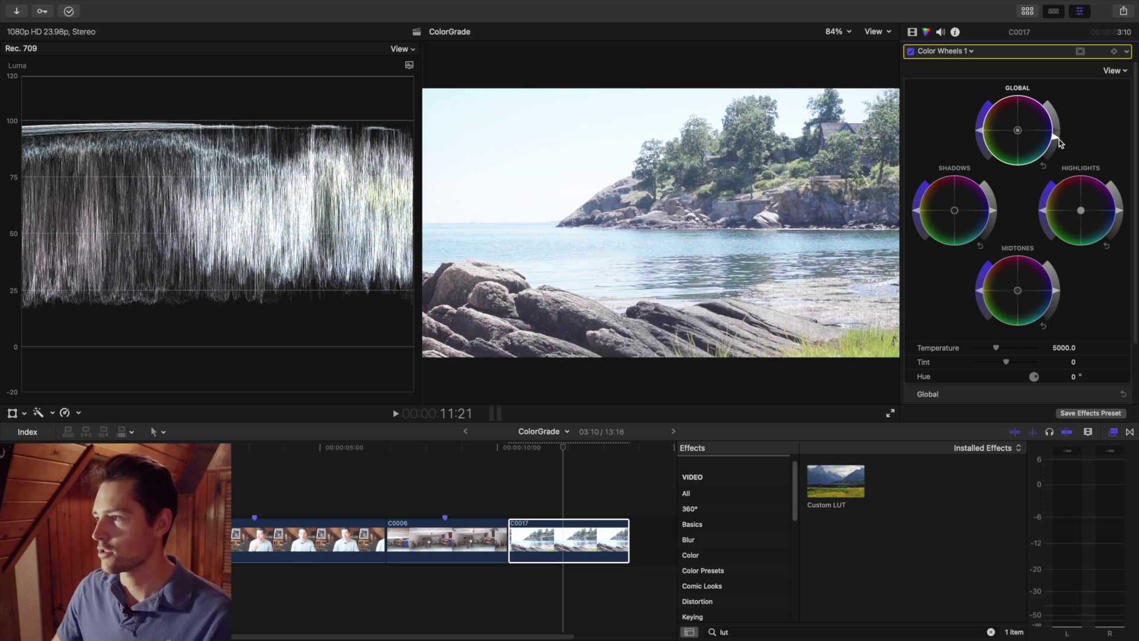
left_click_drag(1062, 294, 1021, 313)
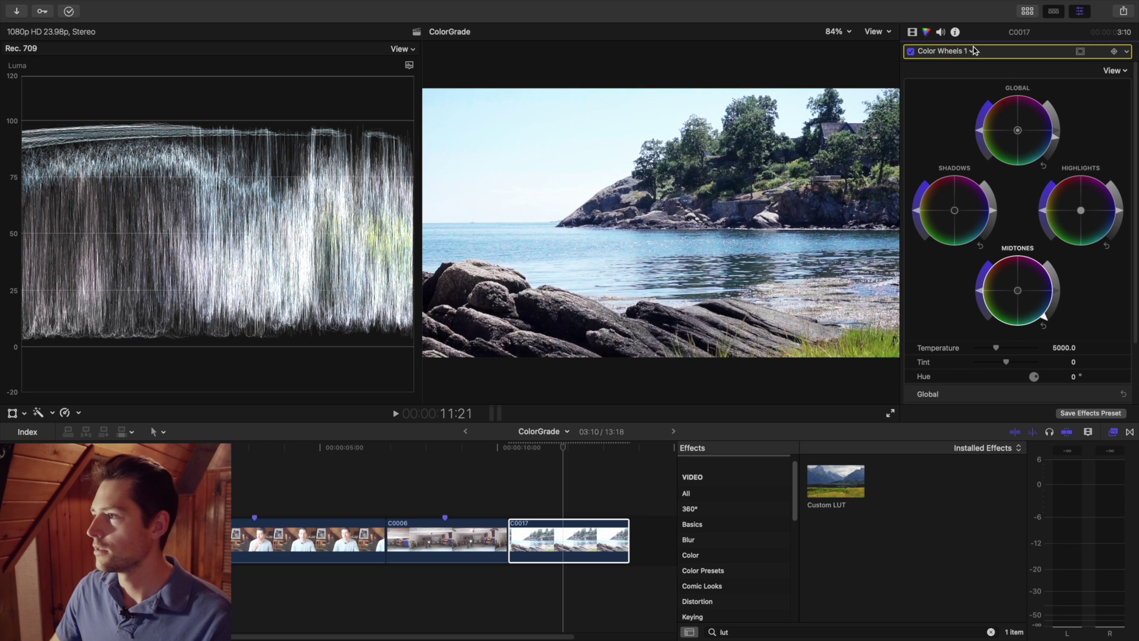
left_click(911, 51)
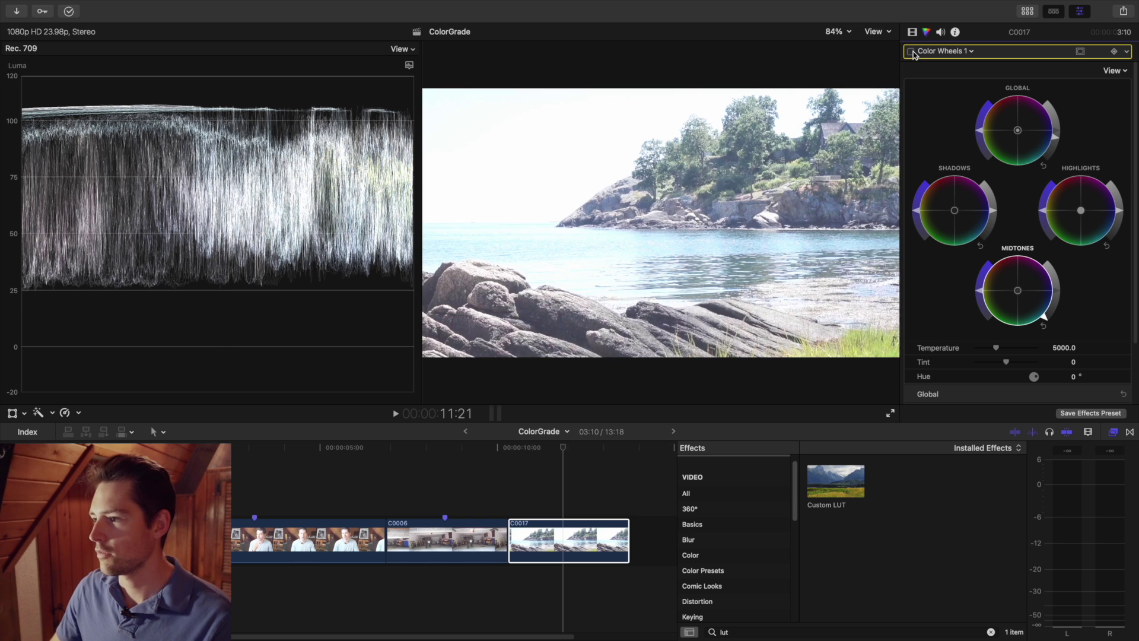
left_click(911, 52)
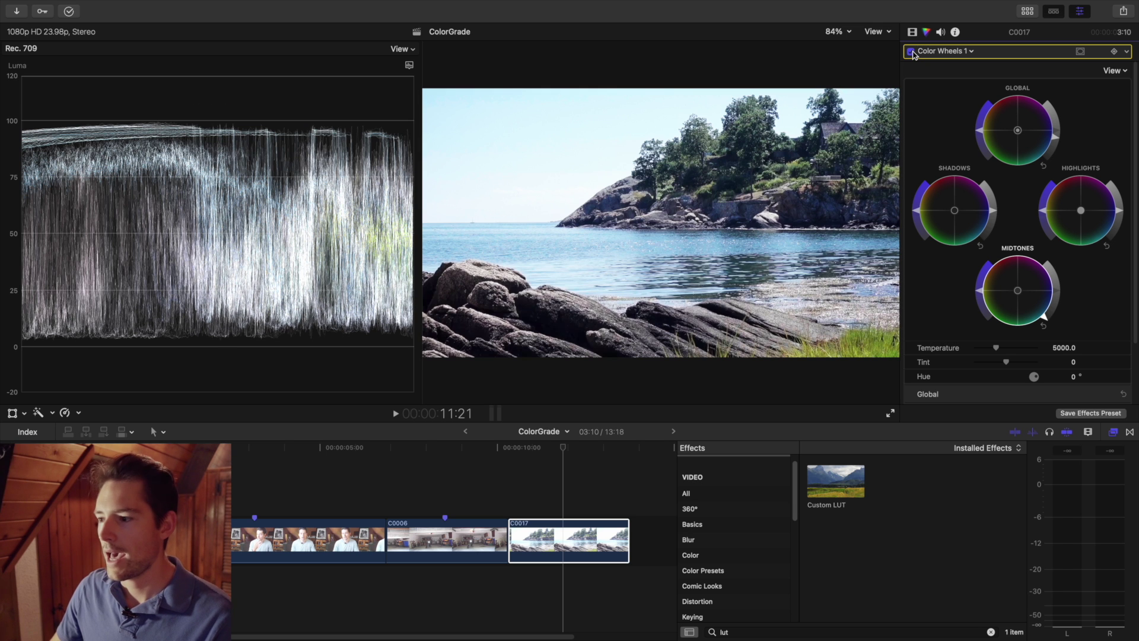
Add a Color Curves correction with Luma control points at the middle and upper quarter, and pull the upper point down to darken the highlights
left_click(948, 51)
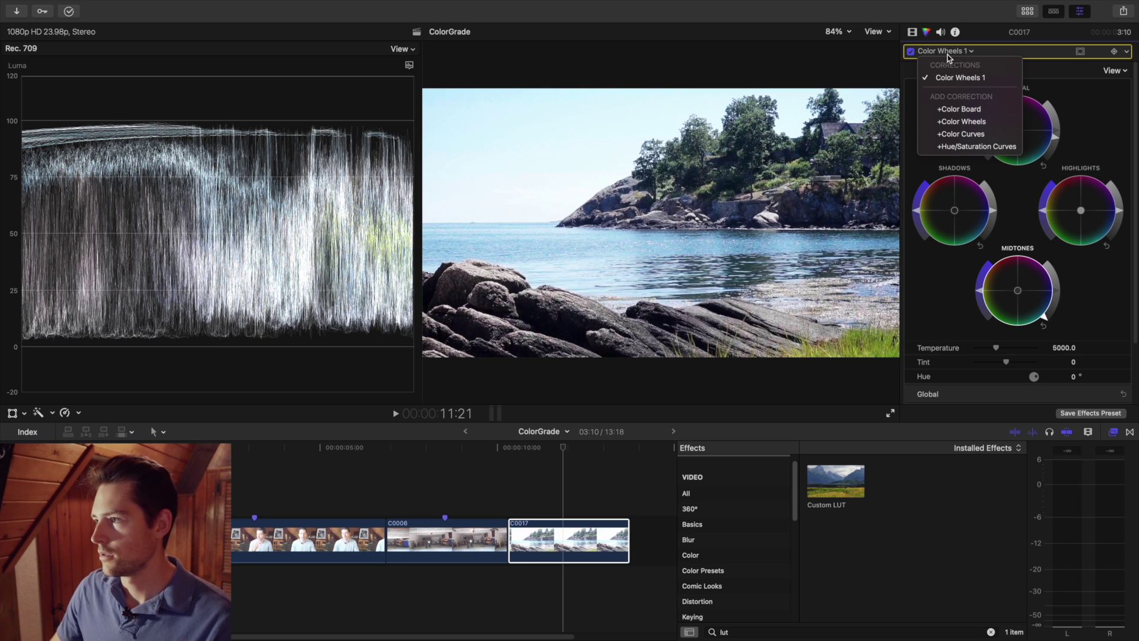
left_click(968, 135)
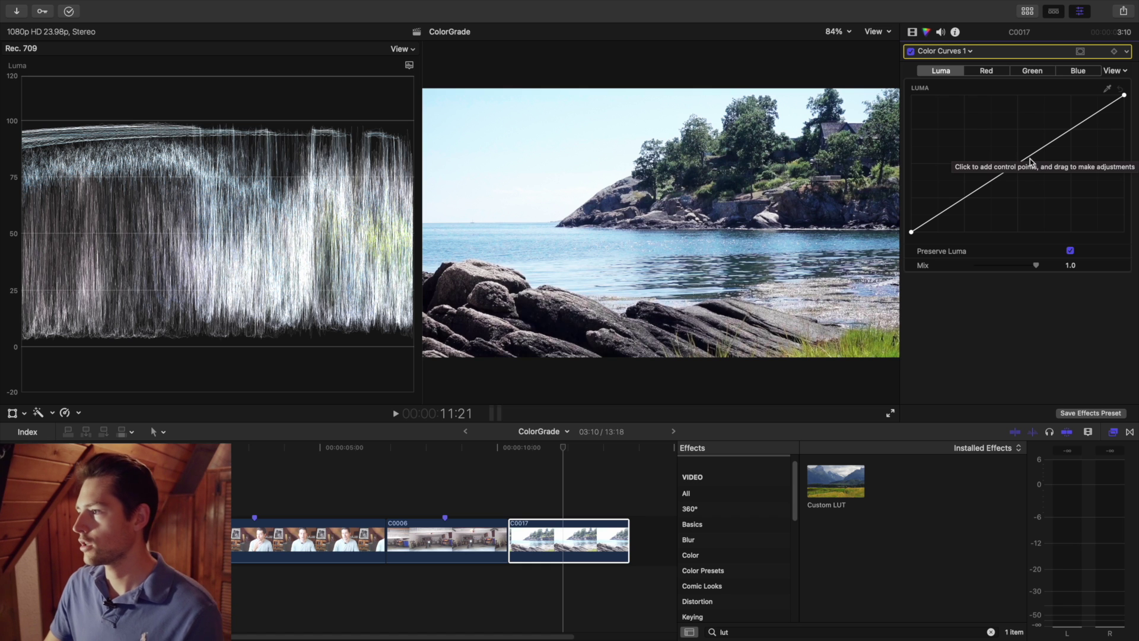
left_click(1069, 131)
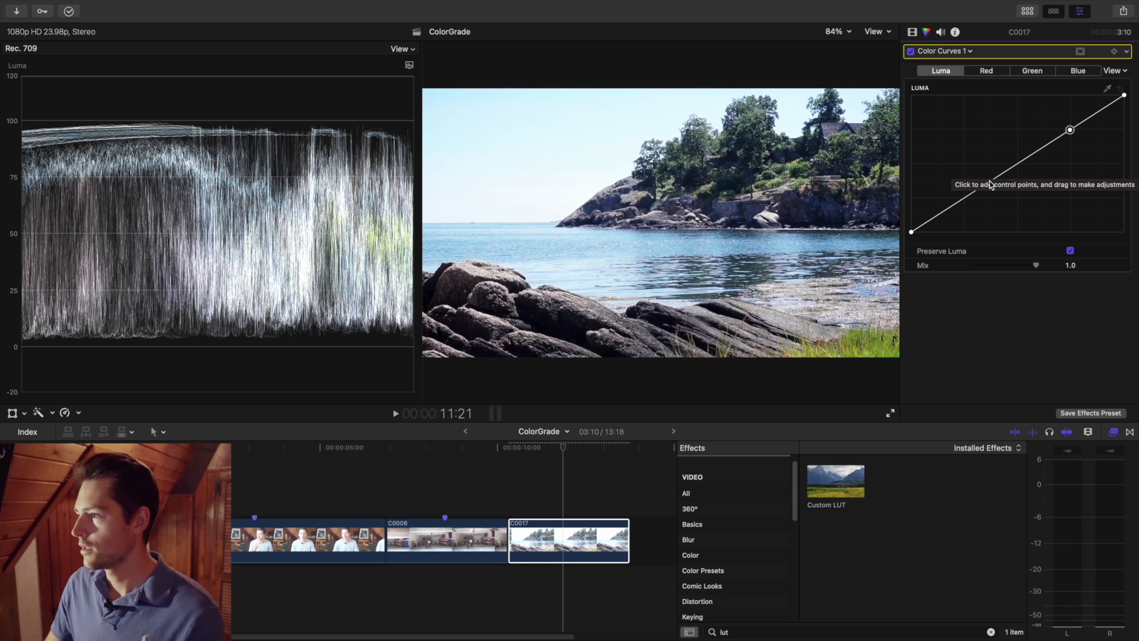
left_click(1016, 165)
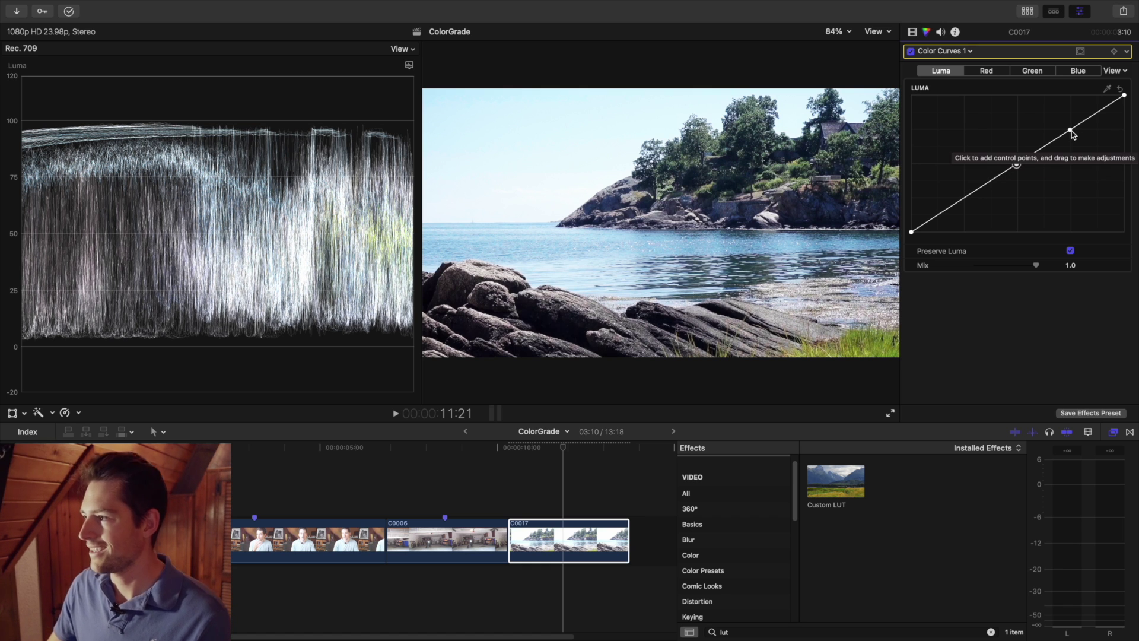
left_click_drag(1070, 131, 1085, 144)
Try pulling both Luma curve points far down while inspecting the sky at 400%, and return to the fitted view
left_click(877, 32)
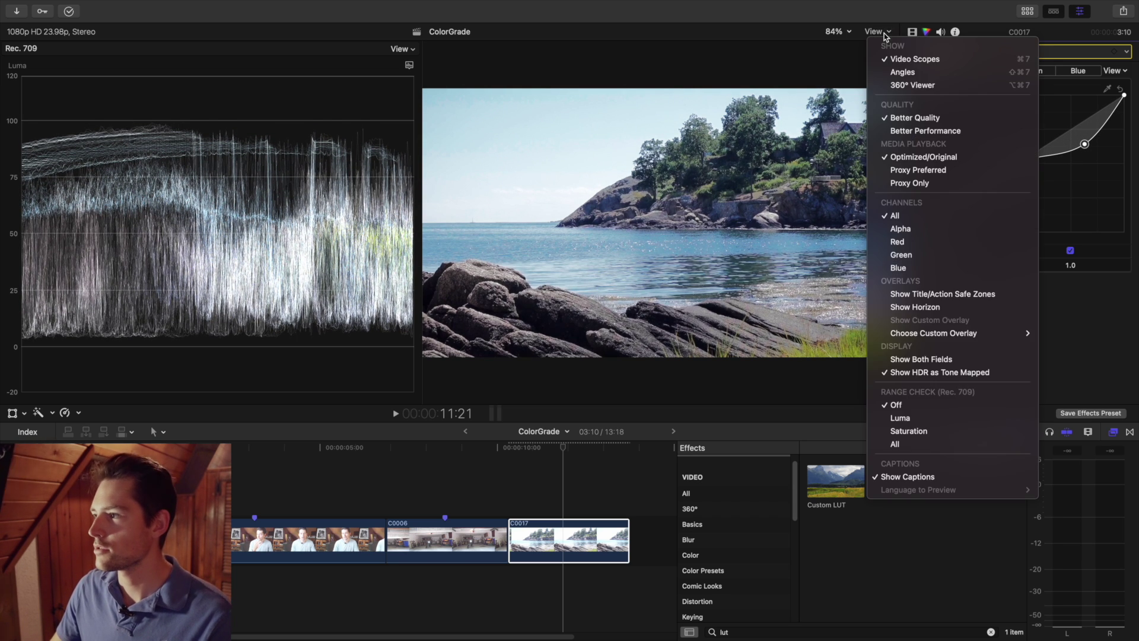
left_click(831, 33)
left_click(853, 146)
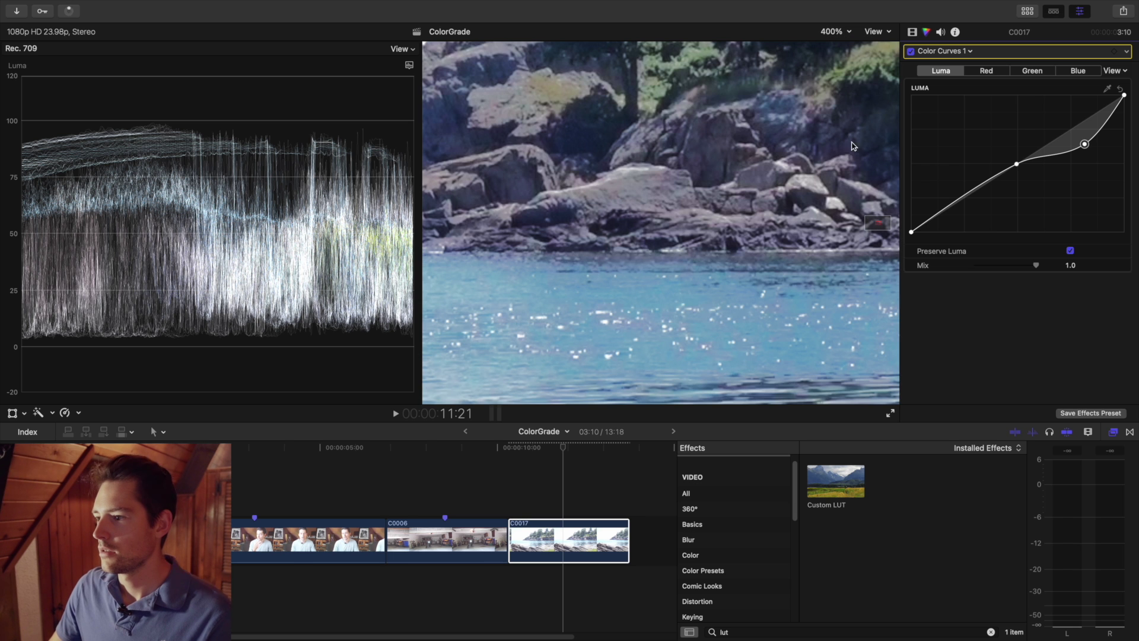
left_click_drag(879, 224, 872, 223)
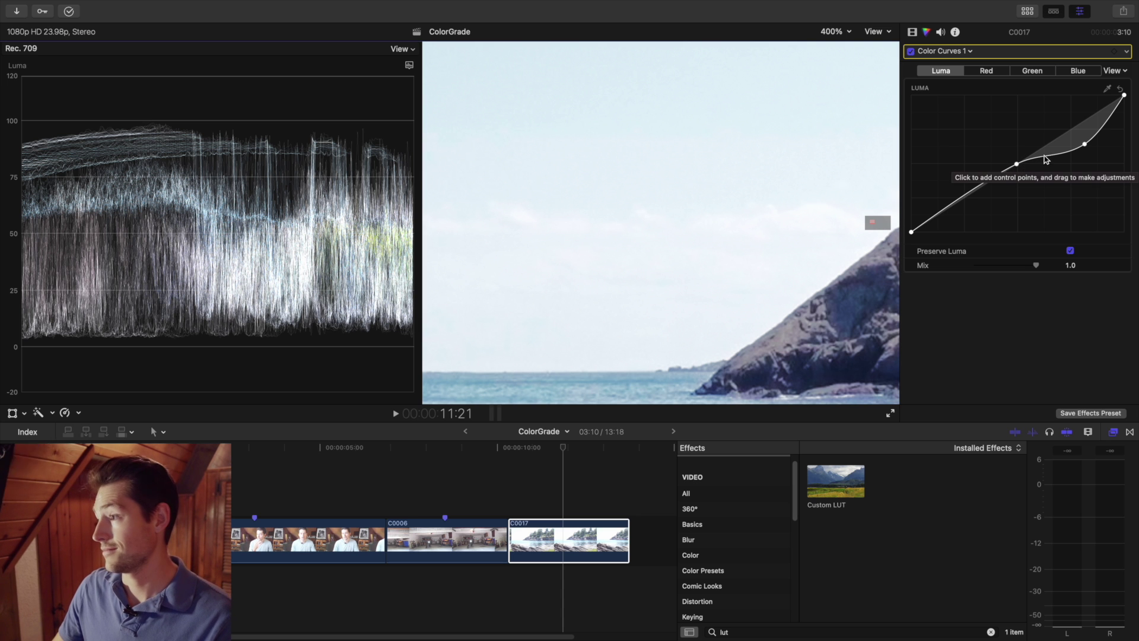
left_click_drag(1084, 147, 1093, 165)
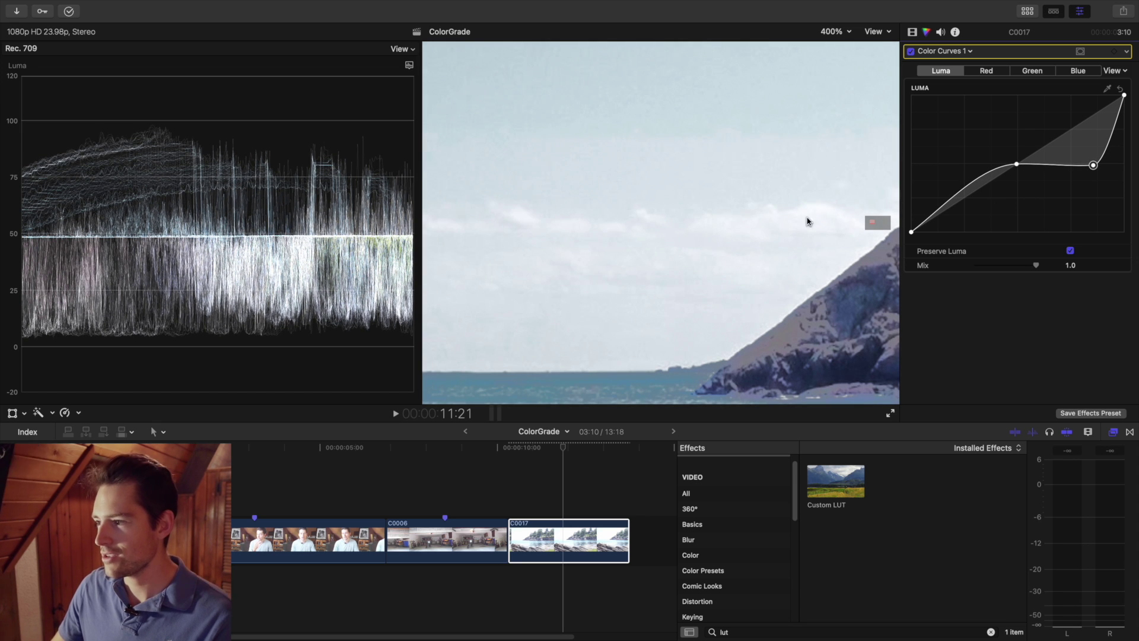
left_click_drag(1015, 167, 1044, 196)
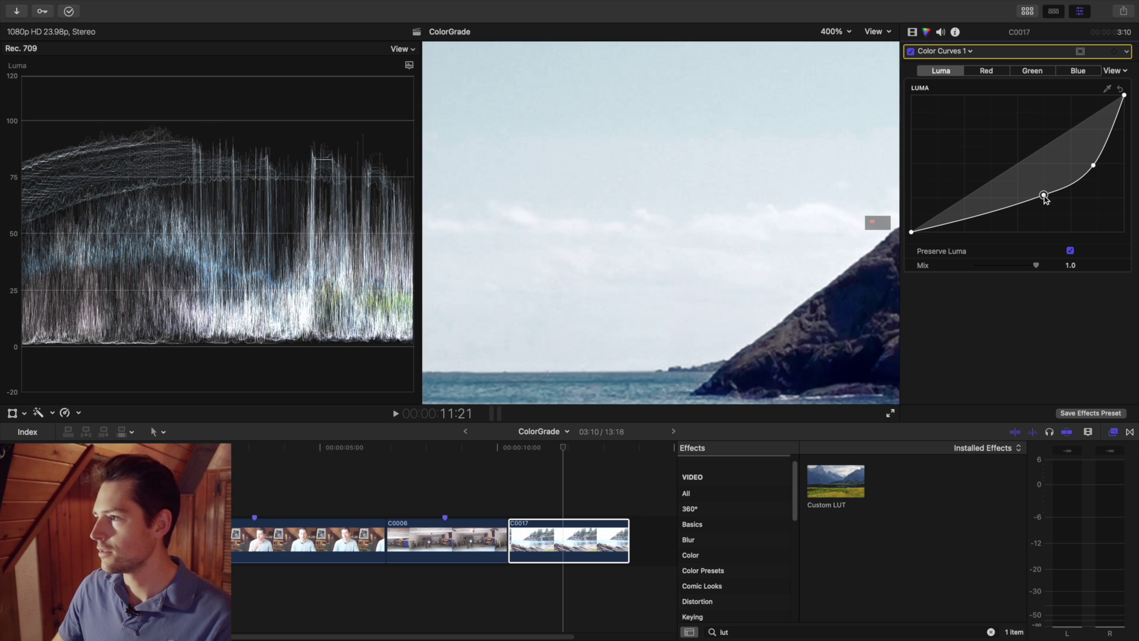
left_click(841, 36)
left_click(845, 47)
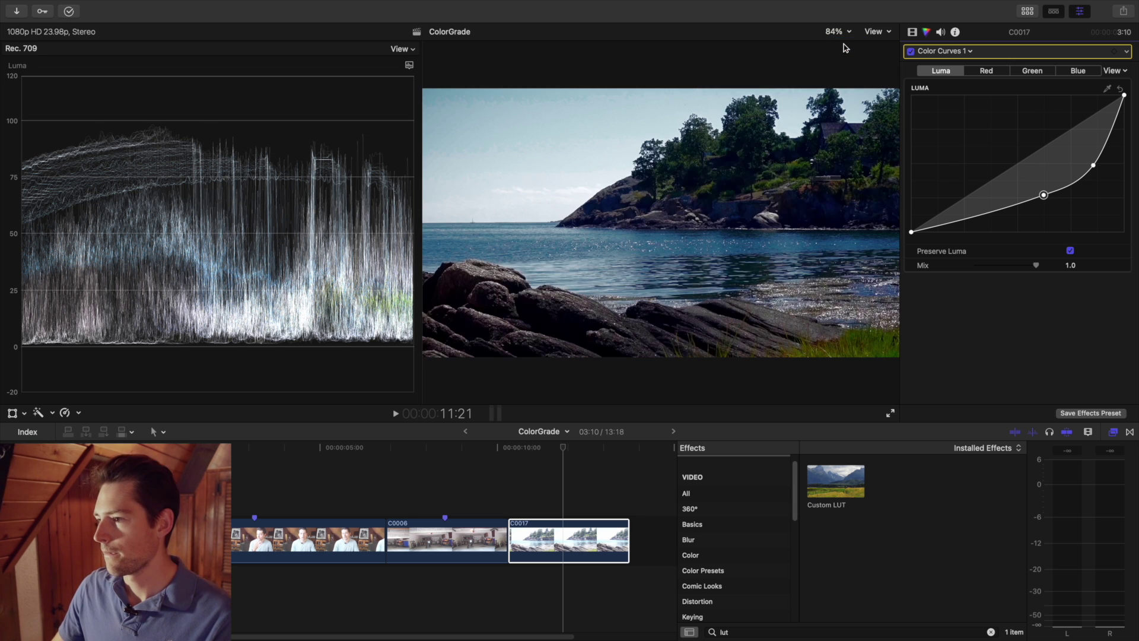
Raise both Luma curve points to a gentle dip, add a lower point near the diagonal for the shadows, and compare with the curves off
left_click_drag(1042, 196, 1094, 131)
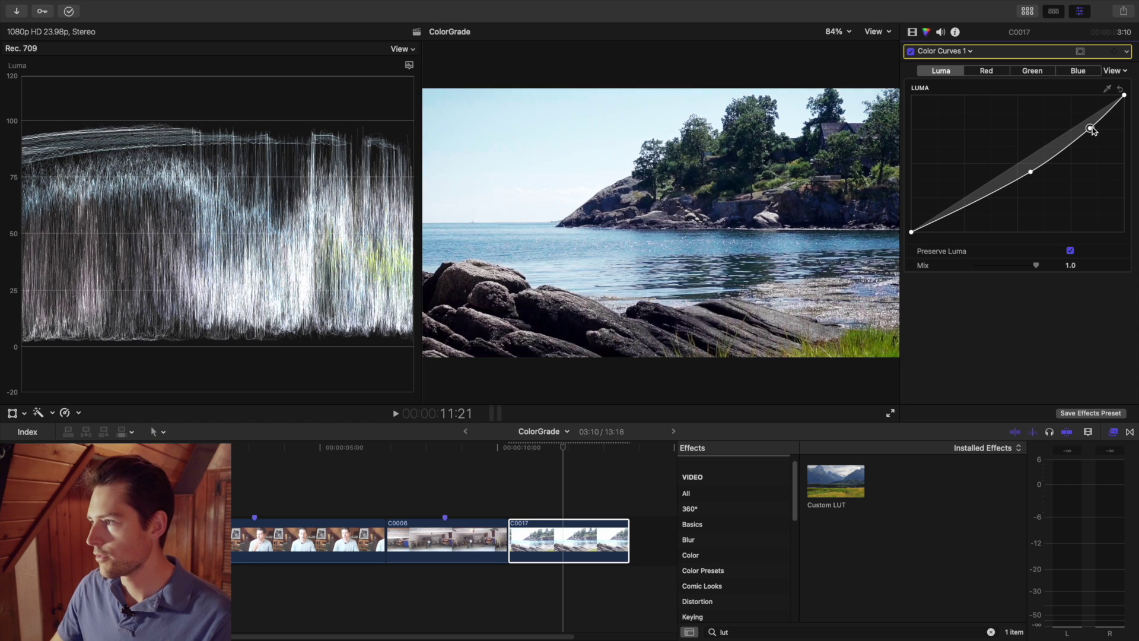
left_click_drag(1031, 172, 1037, 171)
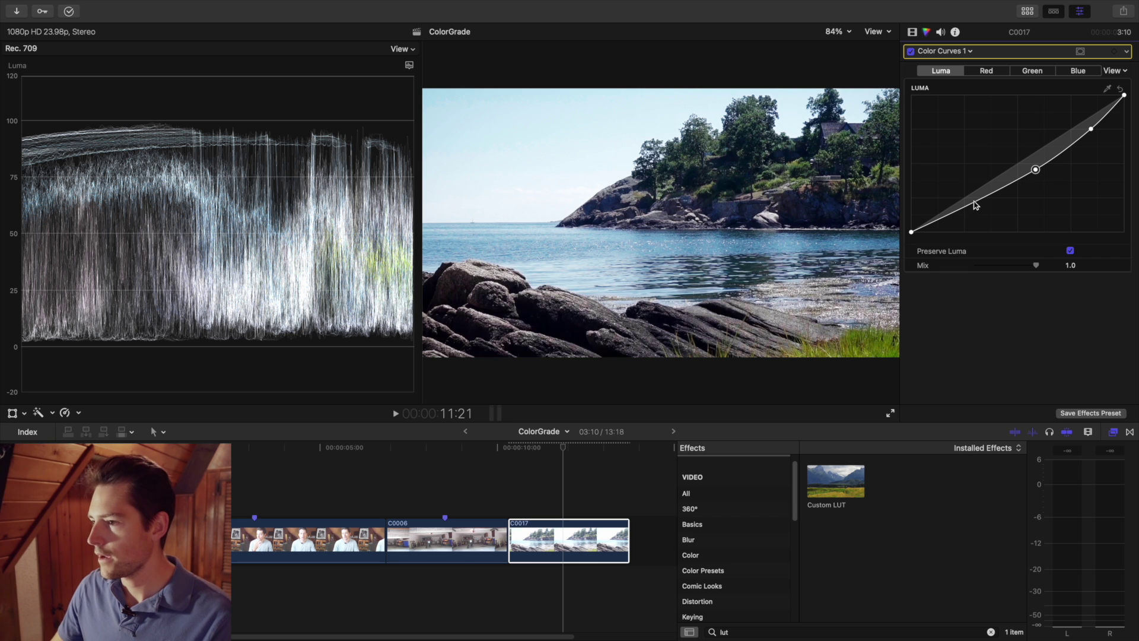
left_click_drag(976, 194, 981, 194)
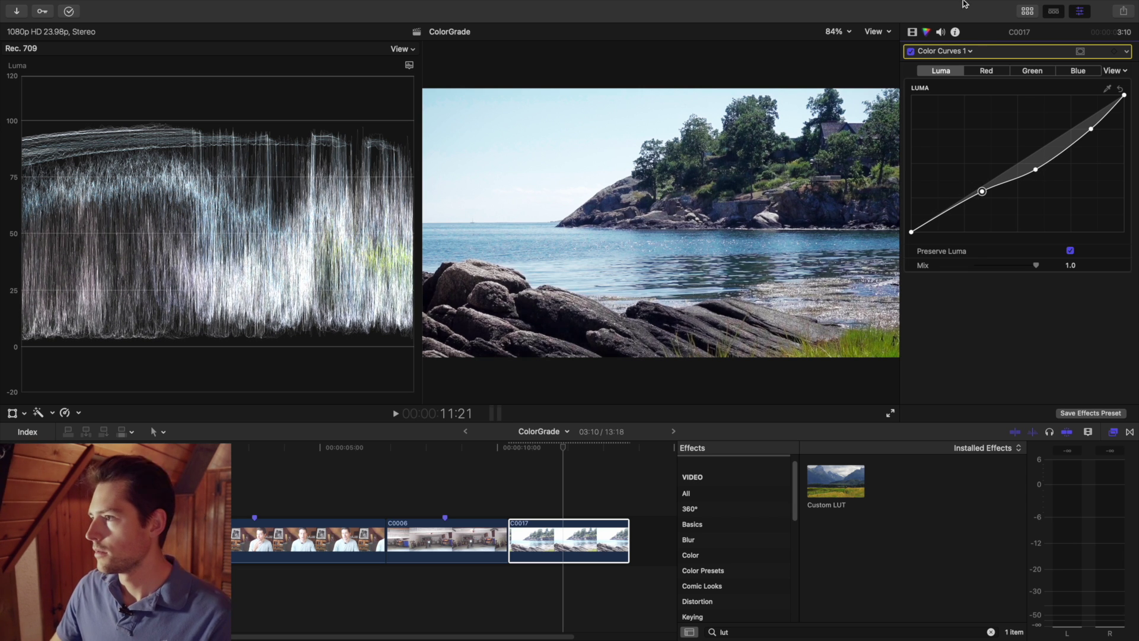
left_click(911, 52)
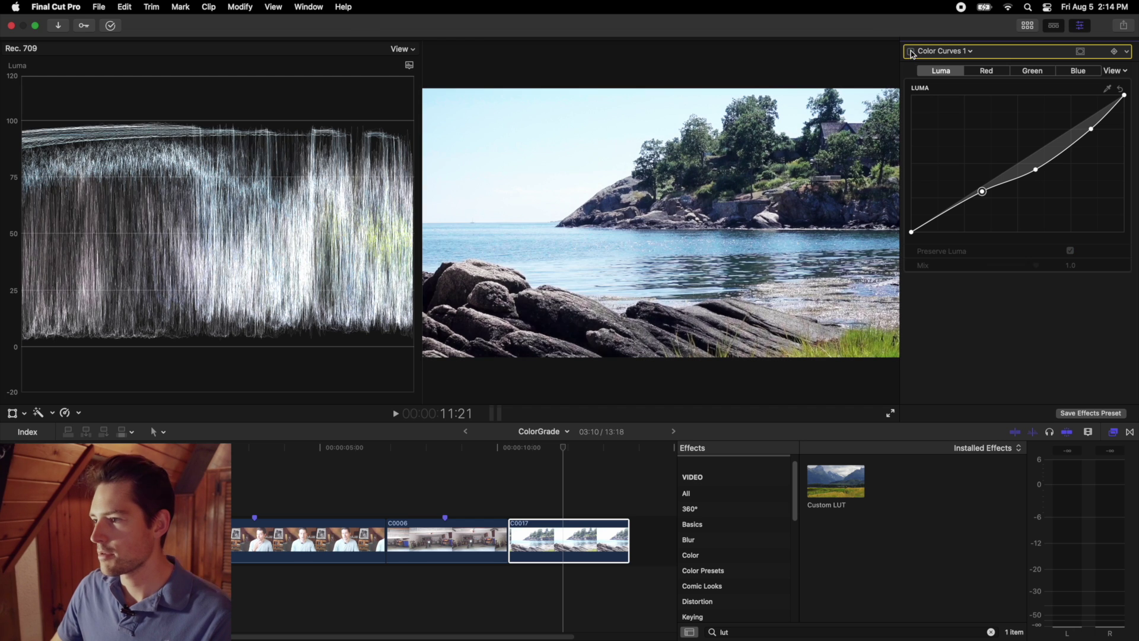
left_click(911, 52)
Add a second Color Wheels correction with Temperature 5208 and Tint 4.0, and compare the picture with it off
left_click(956, 53)
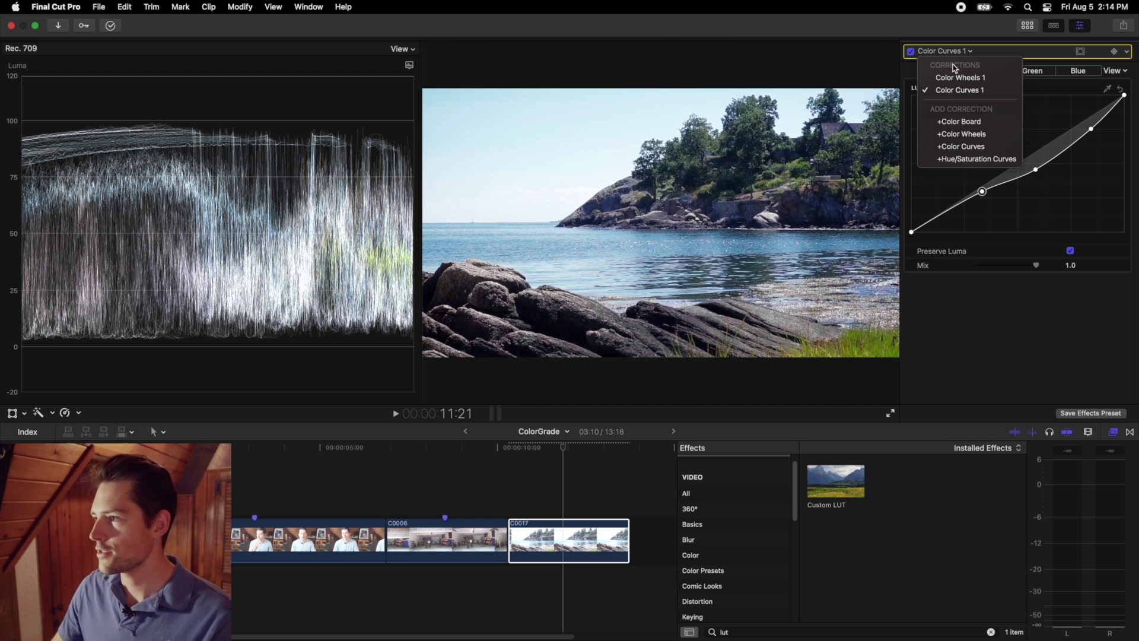
left_click(966, 52)
left_click(968, 53)
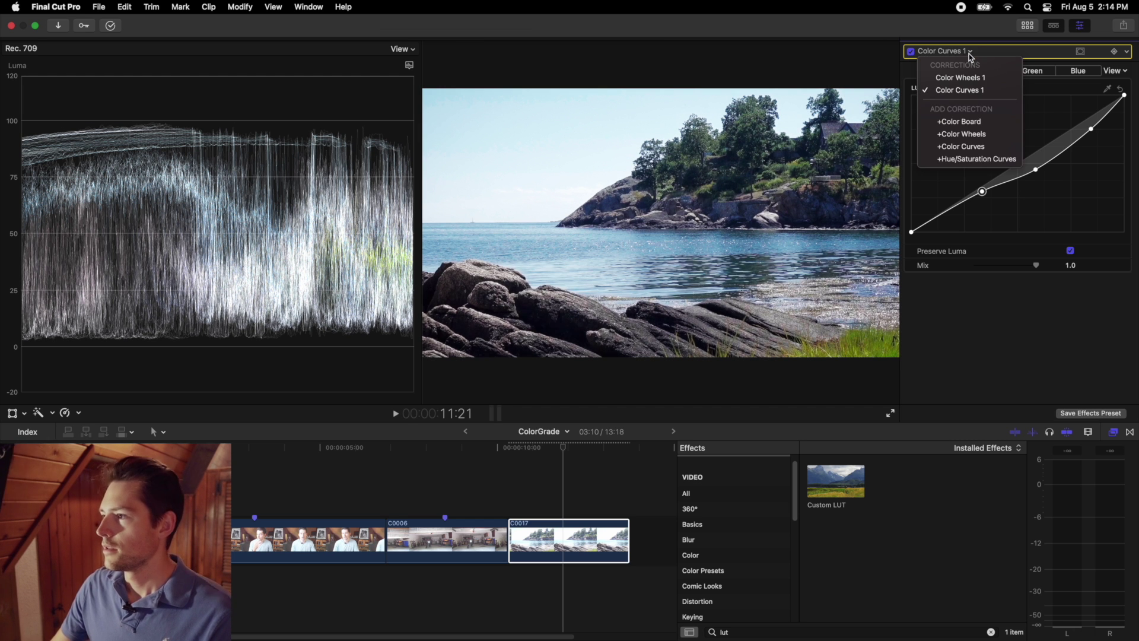
left_click(977, 135)
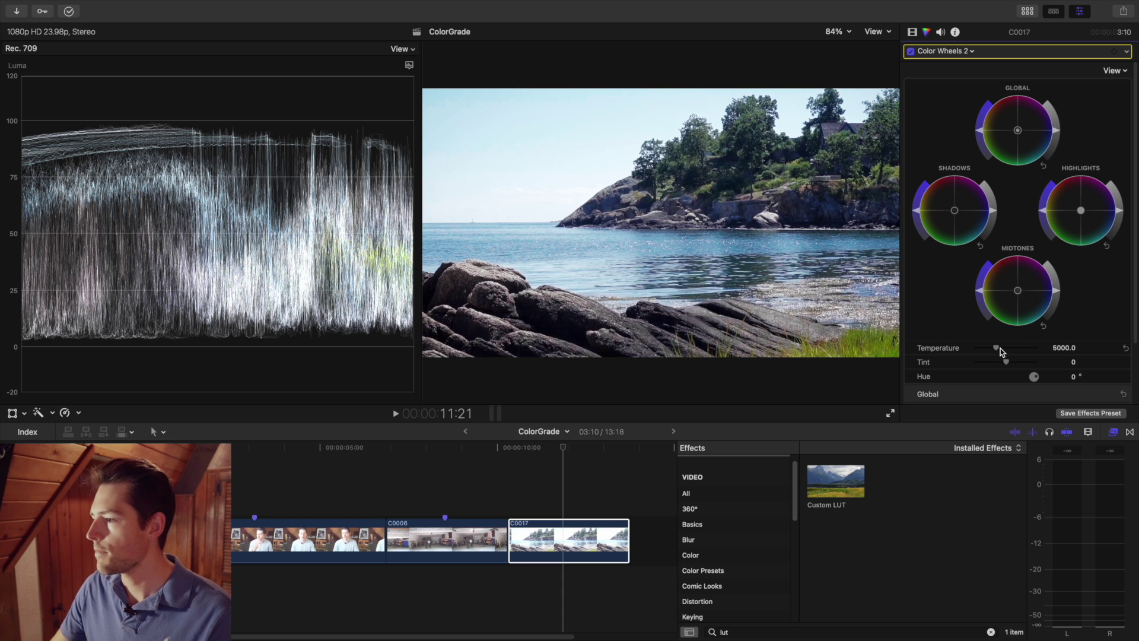
left_click_drag(997, 348, 1009, 363)
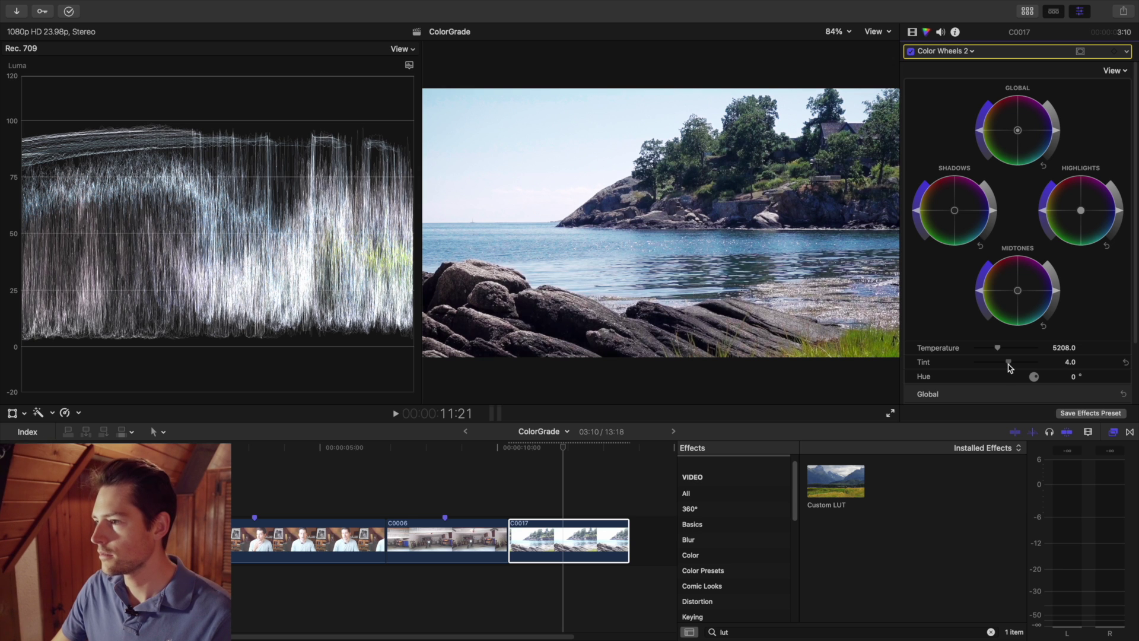
left_click(911, 52)
left_click(911, 52)
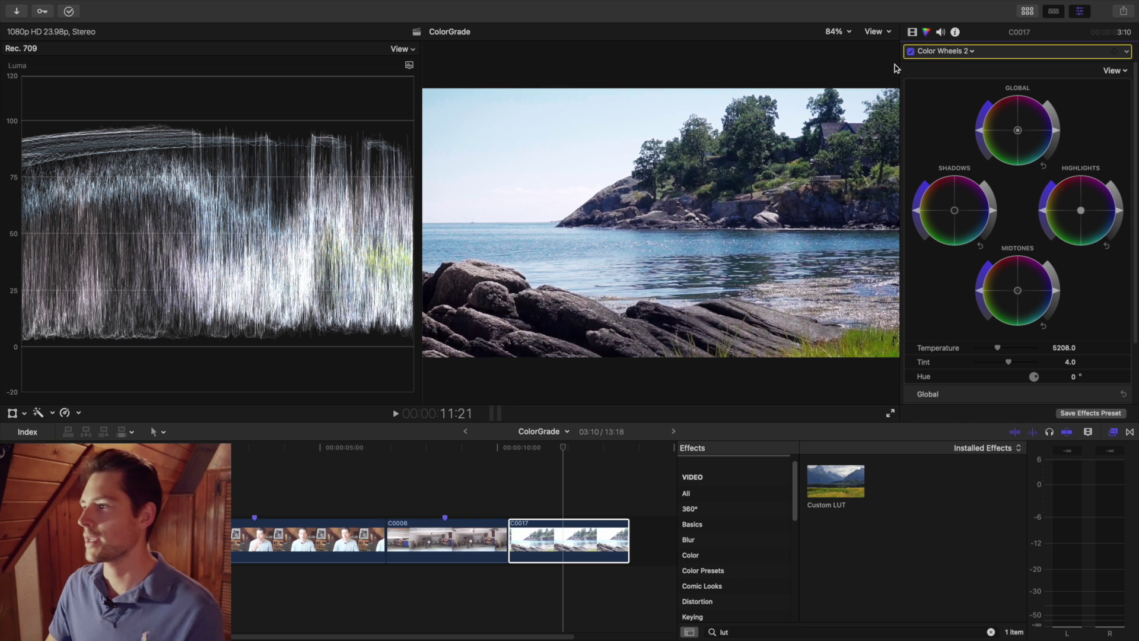
Compare the coastal clip with all its effects off and on
left_click(913, 32)
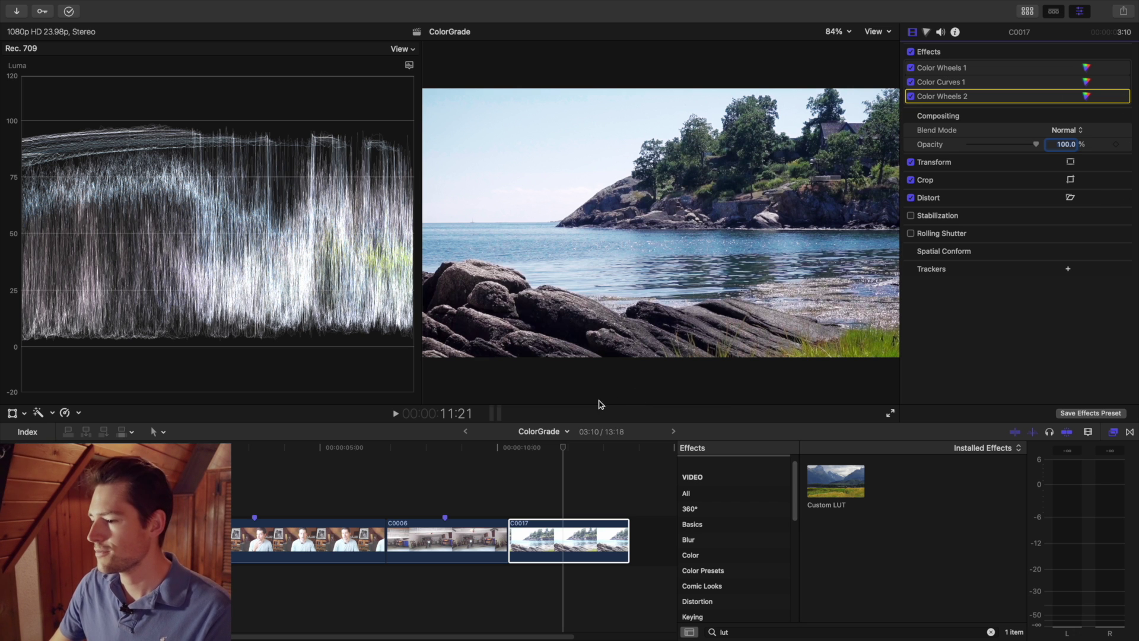
left_click(561, 450)
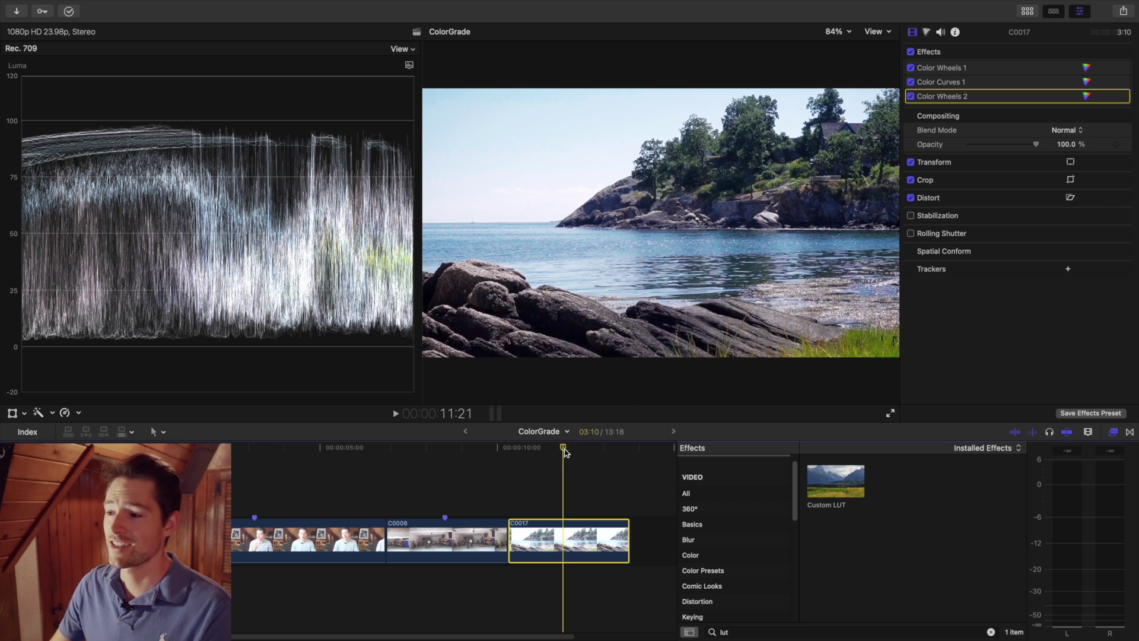
left_click(911, 52)
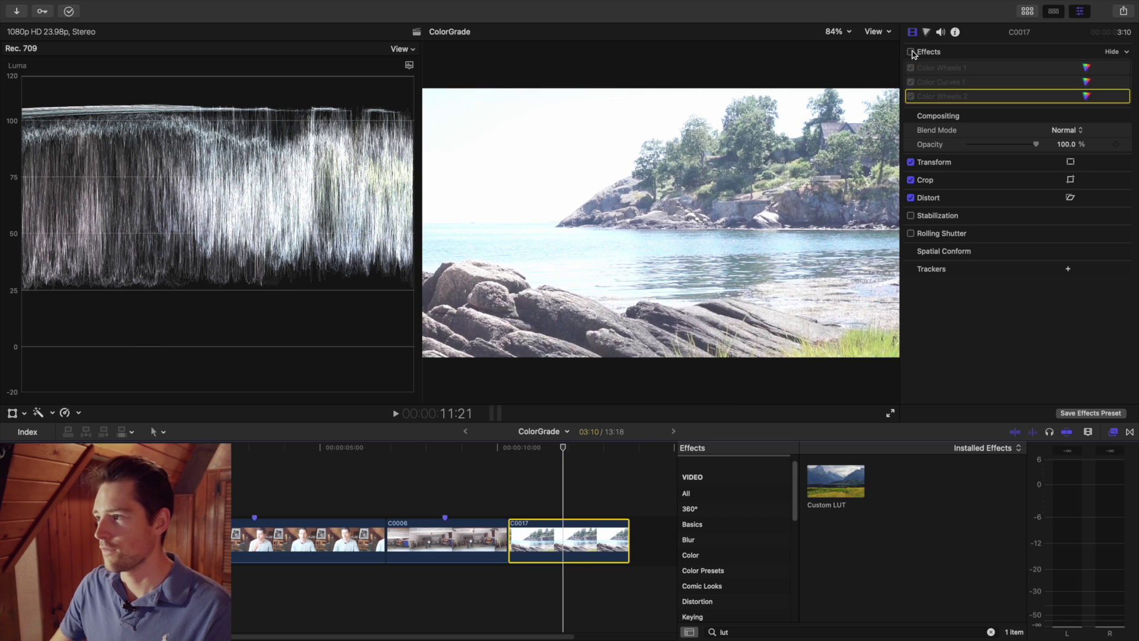
left_click(911, 51)
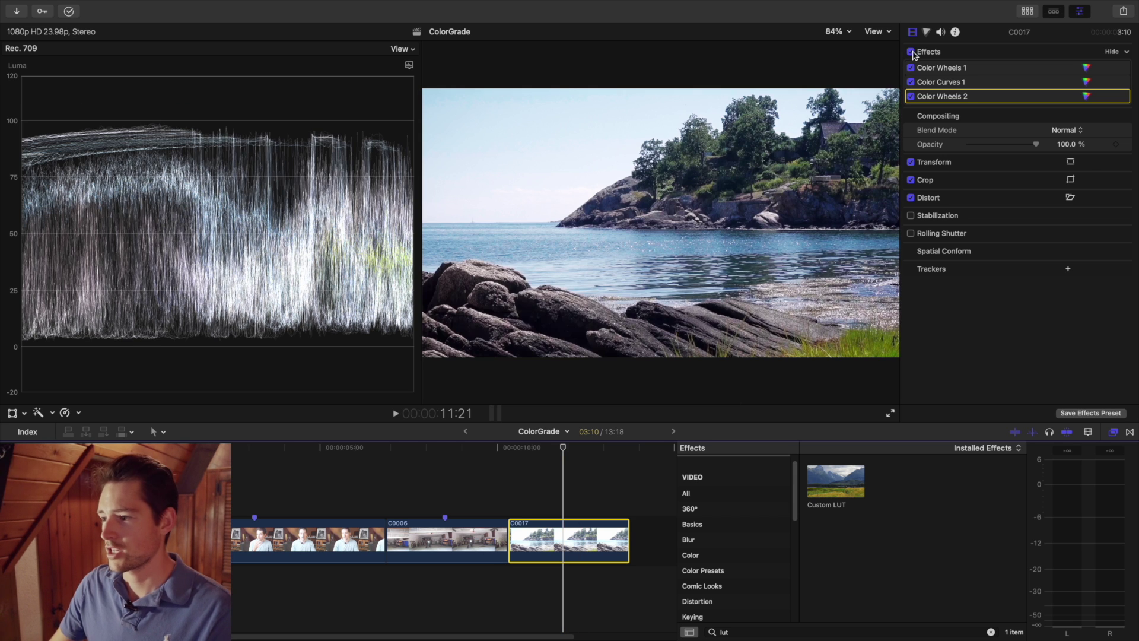
left_click(911, 51)
left_click(911, 52)
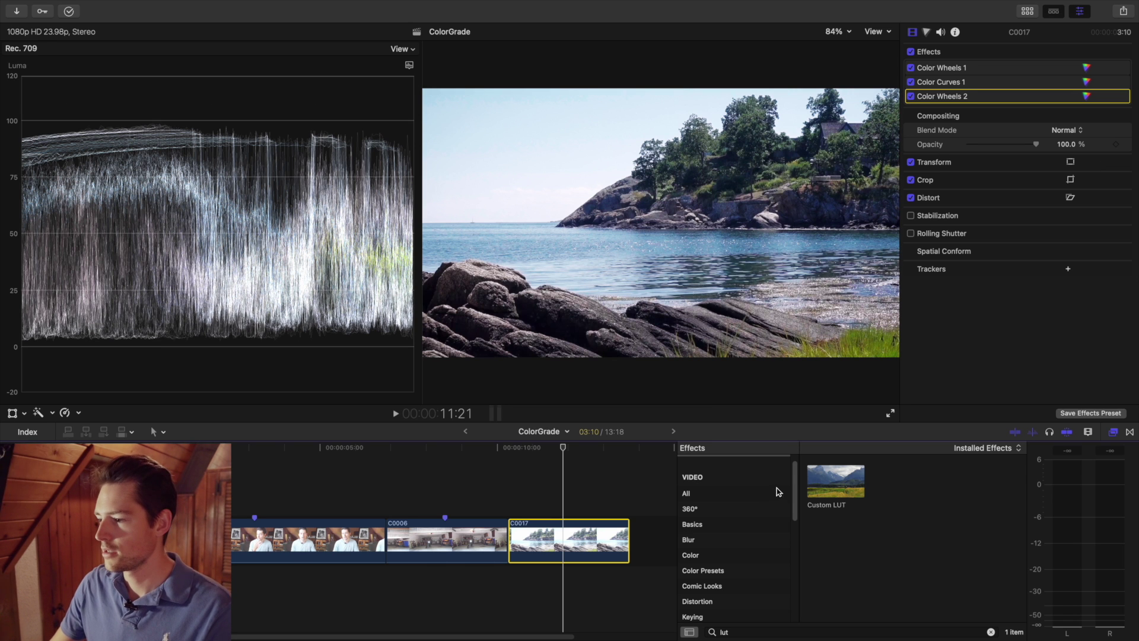
Apply the Custom LUT effect to the coastal clip C0017 and choose Fuji Superior 200_FC from 02 ImpulZ - Rec709 Generic
left_click_drag(830, 487, 569, 537)
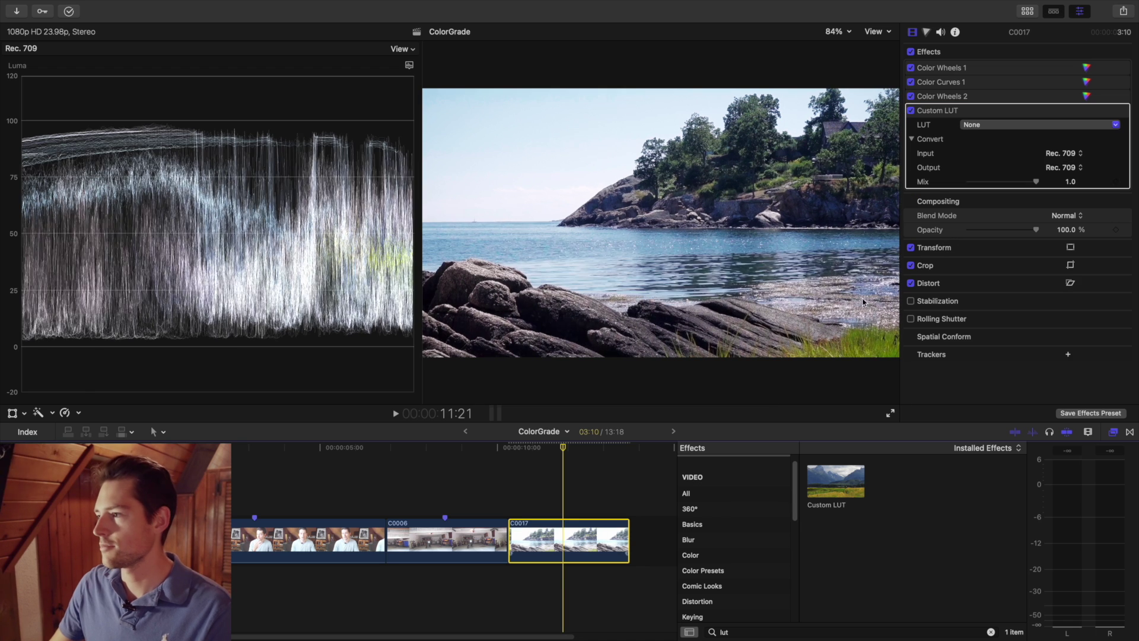
left_click(1033, 125)
mouse_move(1039, 158)
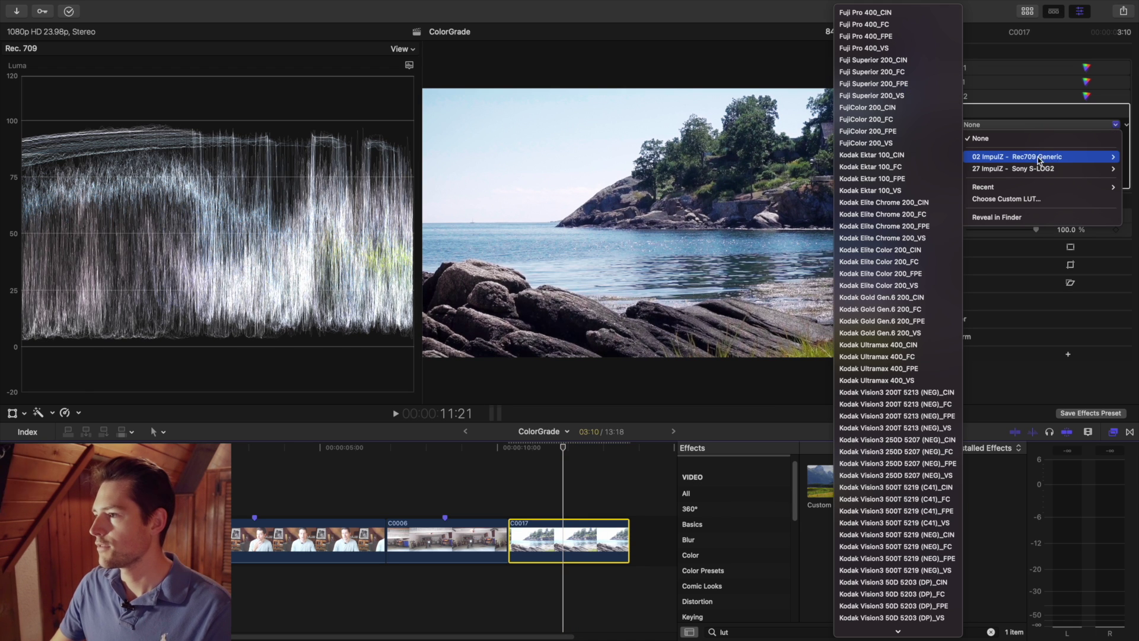
left_click(916, 72)
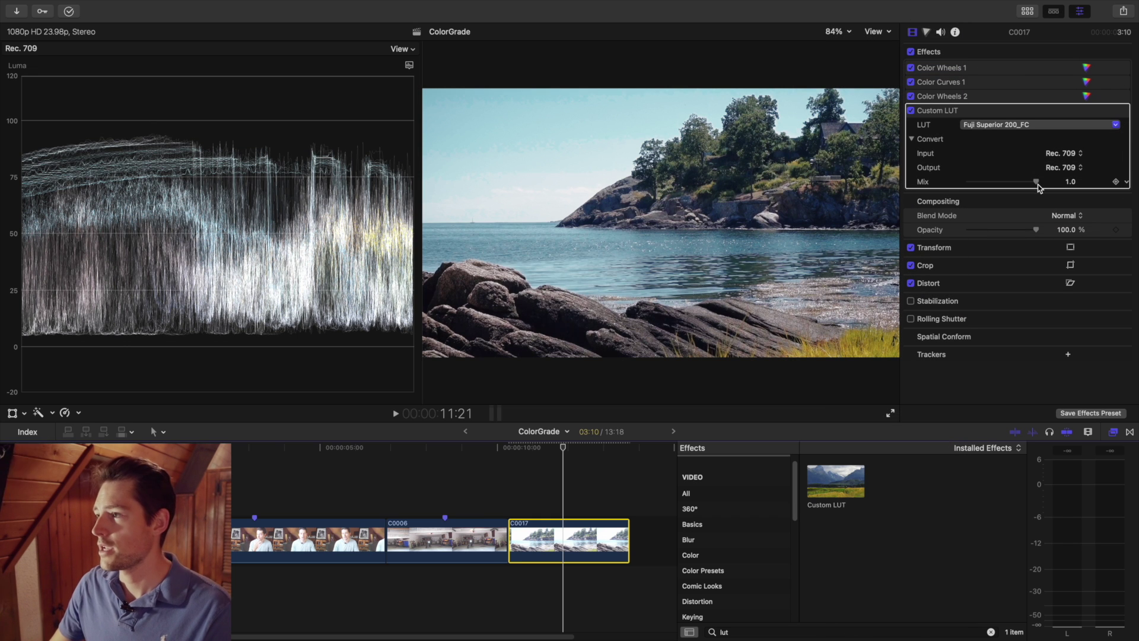
Inspect the sky at 400% and reduce the Custom LUT's Mix to 0.49
mouse_move(874, 6)
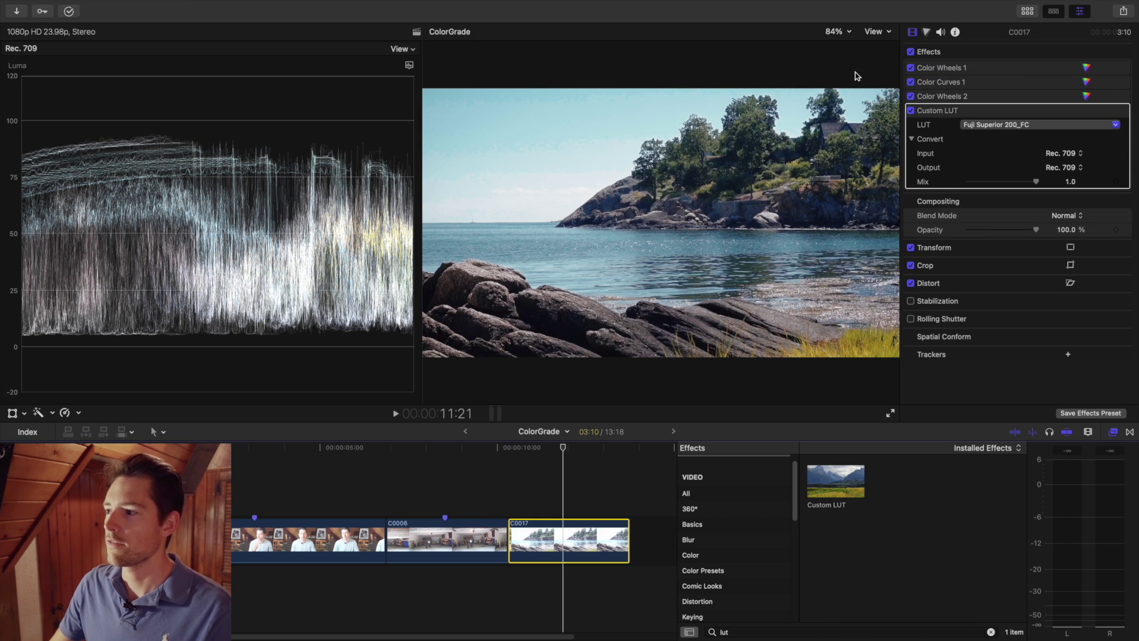
left_click(850, 33)
left_click(852, 141)
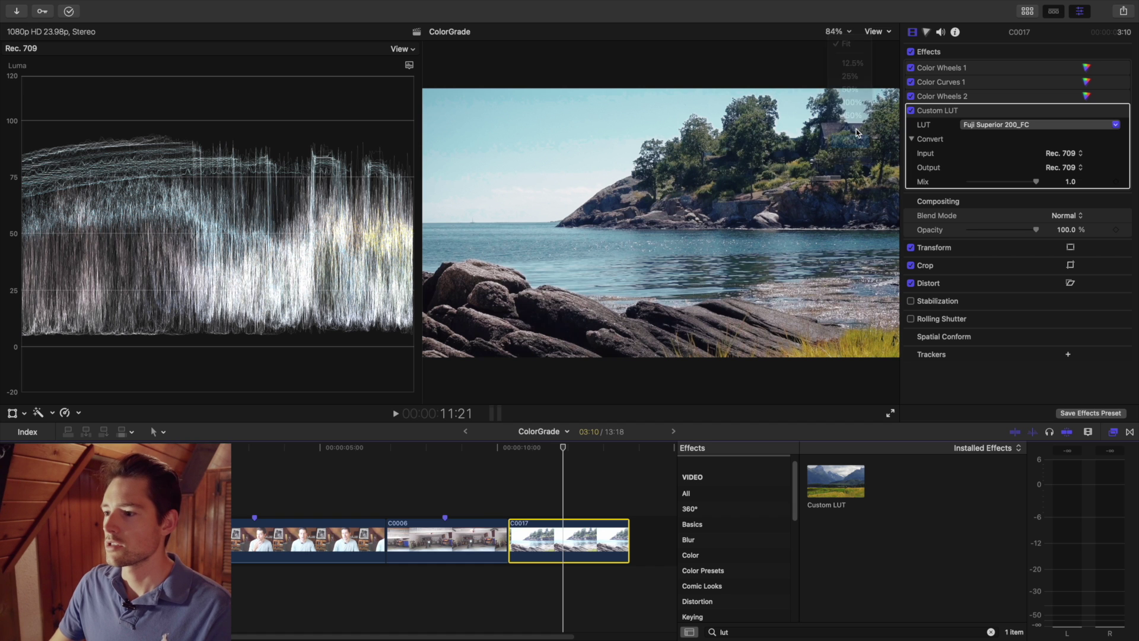
left_click_drag(879, 220, 880, 218)
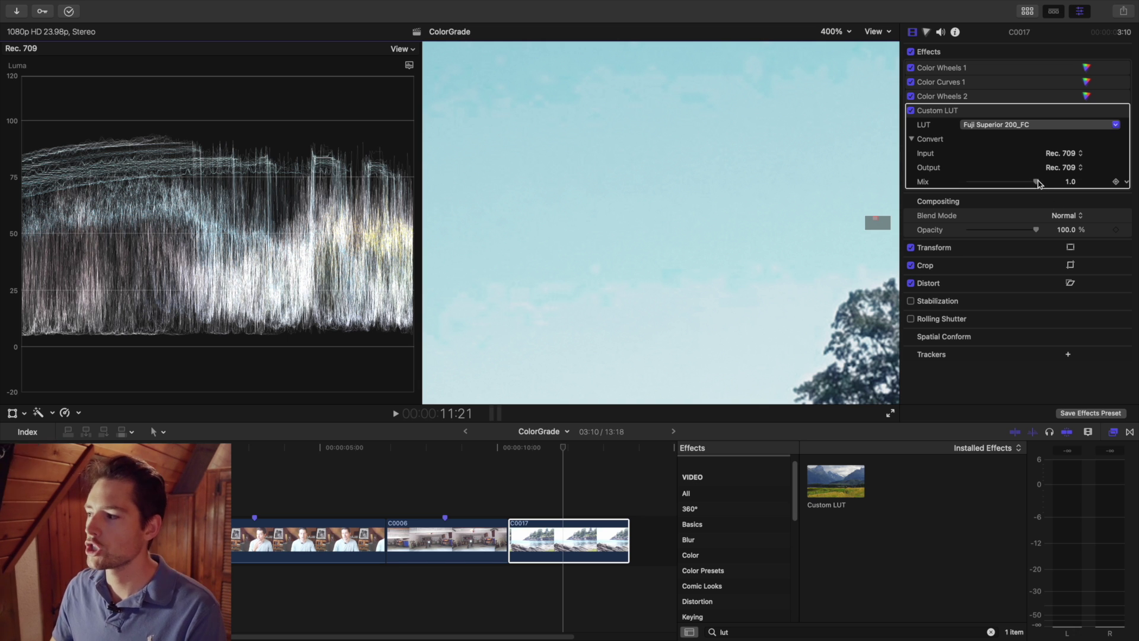
left_click_drag(1035, 181, 1002, 182)
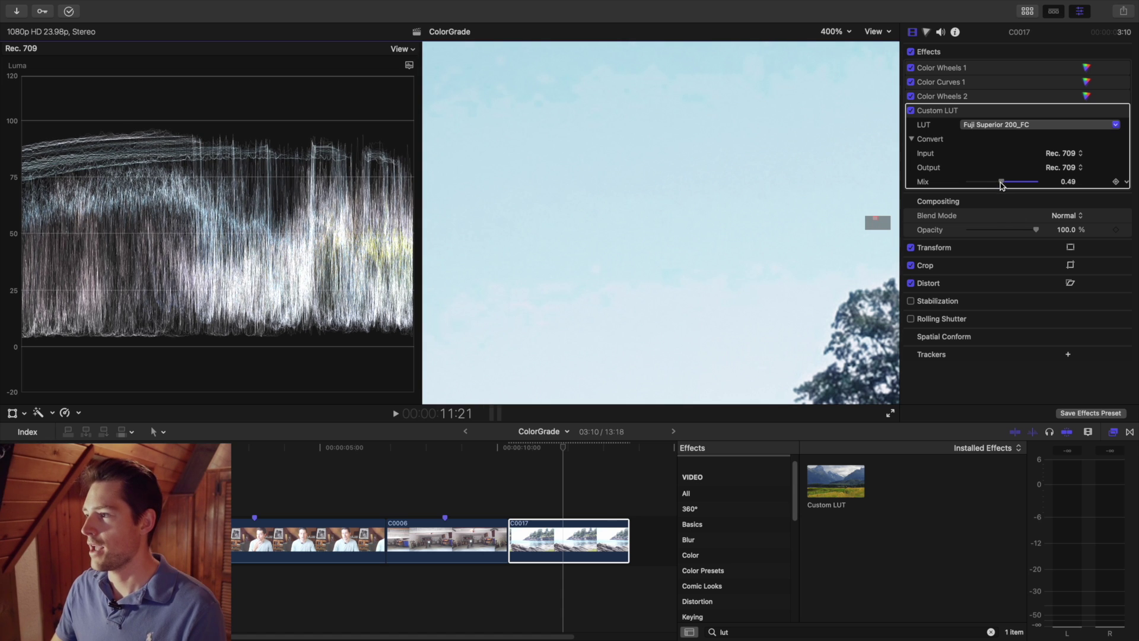
Fit the whole picture in the viewer and compare the coastal clip with the Custom LUT off and on
left_click(834, 32)
left_click(843, 45)
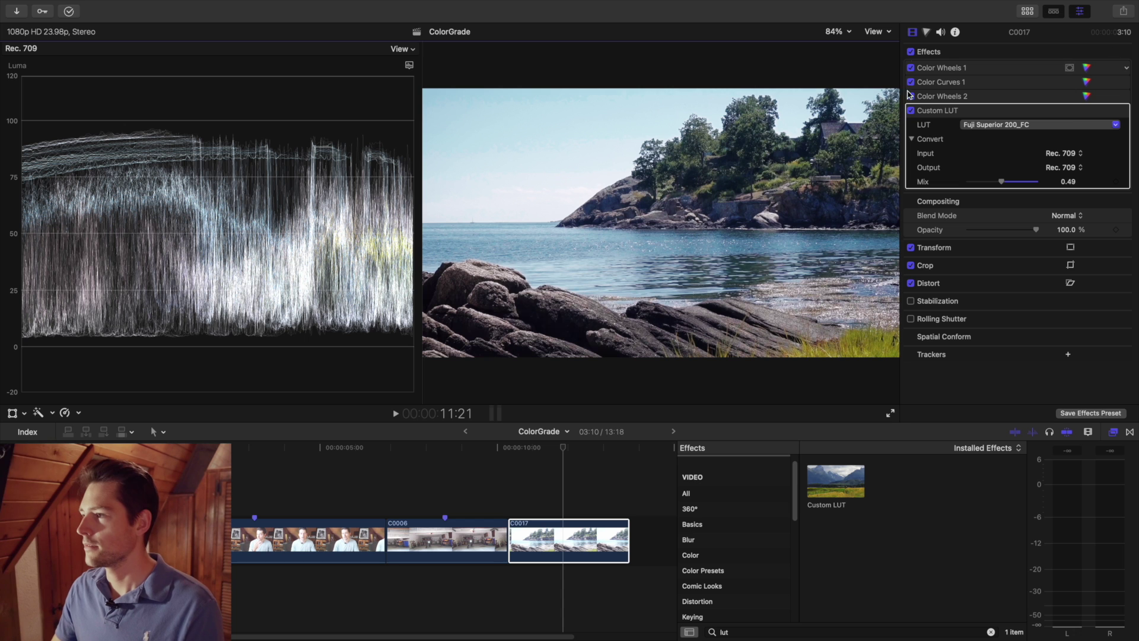
left_click(911, 111)
left_click(912, 113)
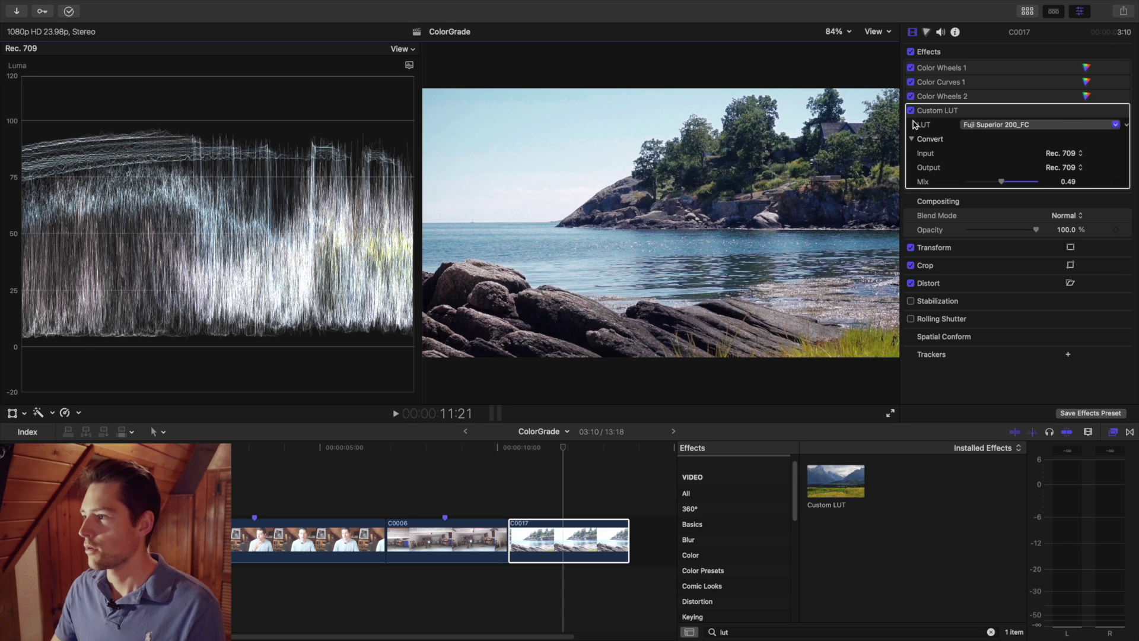
Turn off Custom LUT, Color Wheels 2, Color Curves 1 and Color Wheels 1 on the coastal clip, and hide the video scopes
left_click(912, 111)
left_click(911, 96)
left_click(912, 82)
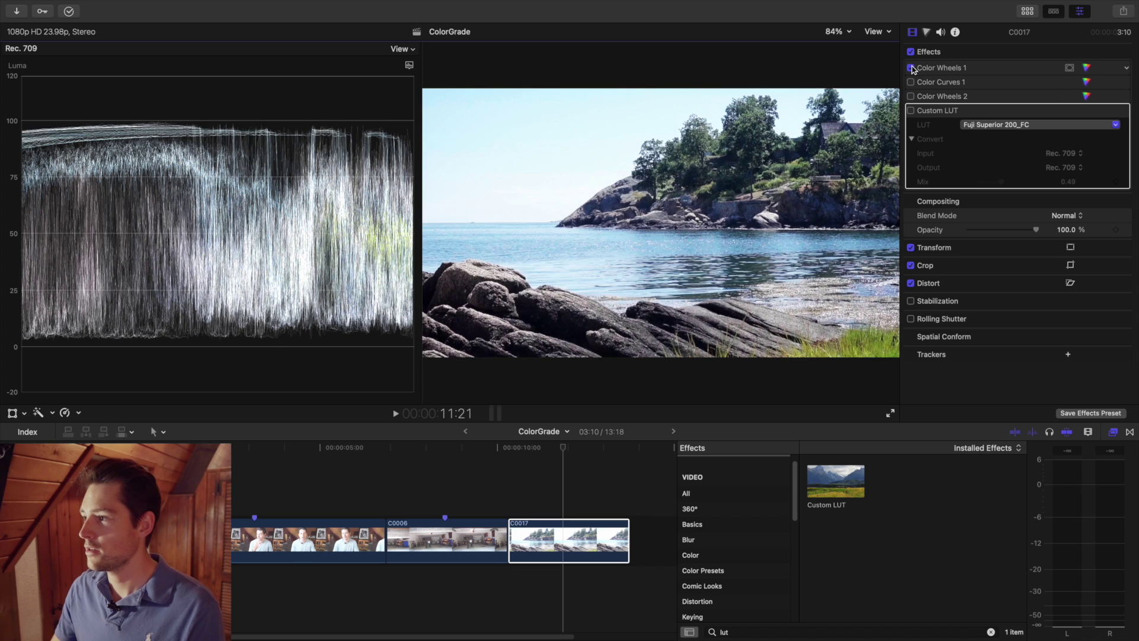
left_click(912, 67)
left_click(876, 31)
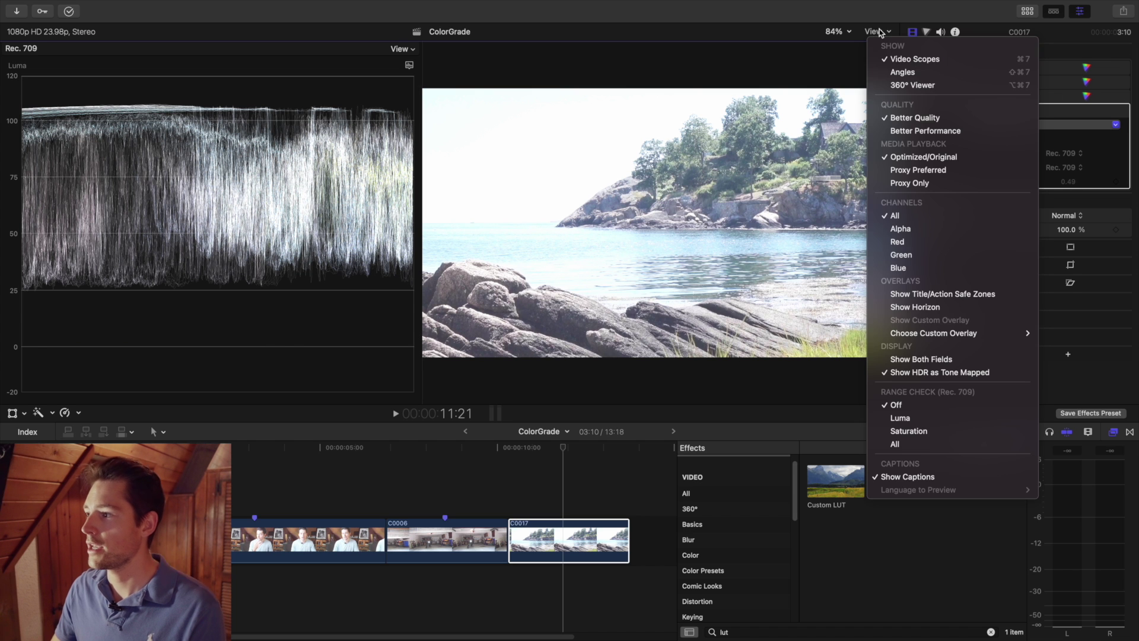
left_click(900, 60)
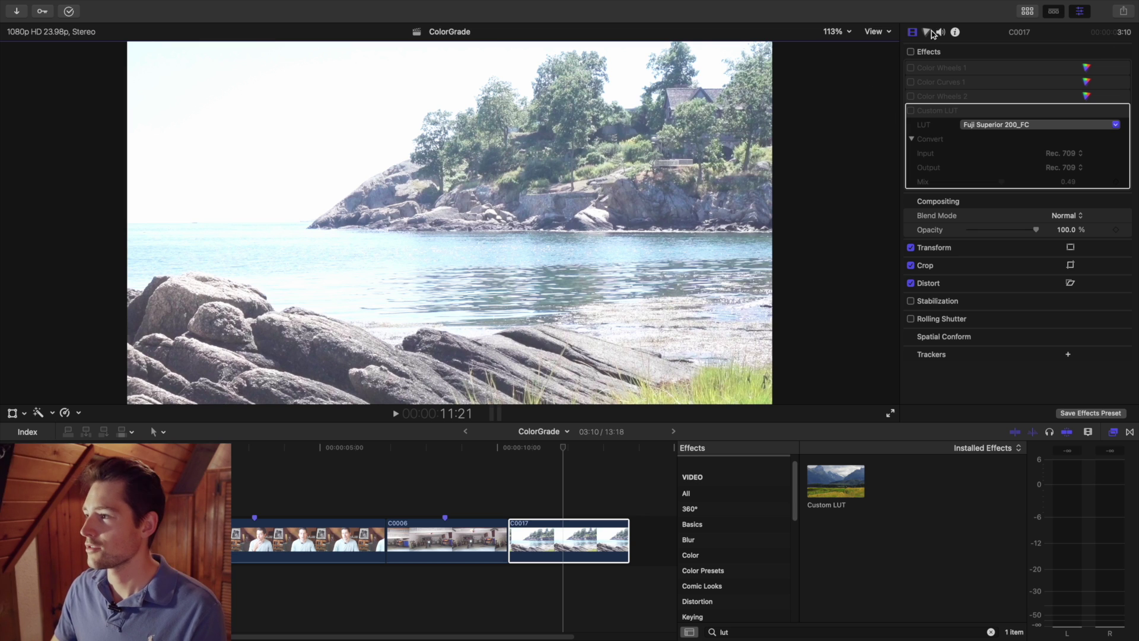
Compare clip C0017 with its Camera LUT set to None and set back to Sony S-Log2/S-Gamut
left_click(955, 32)
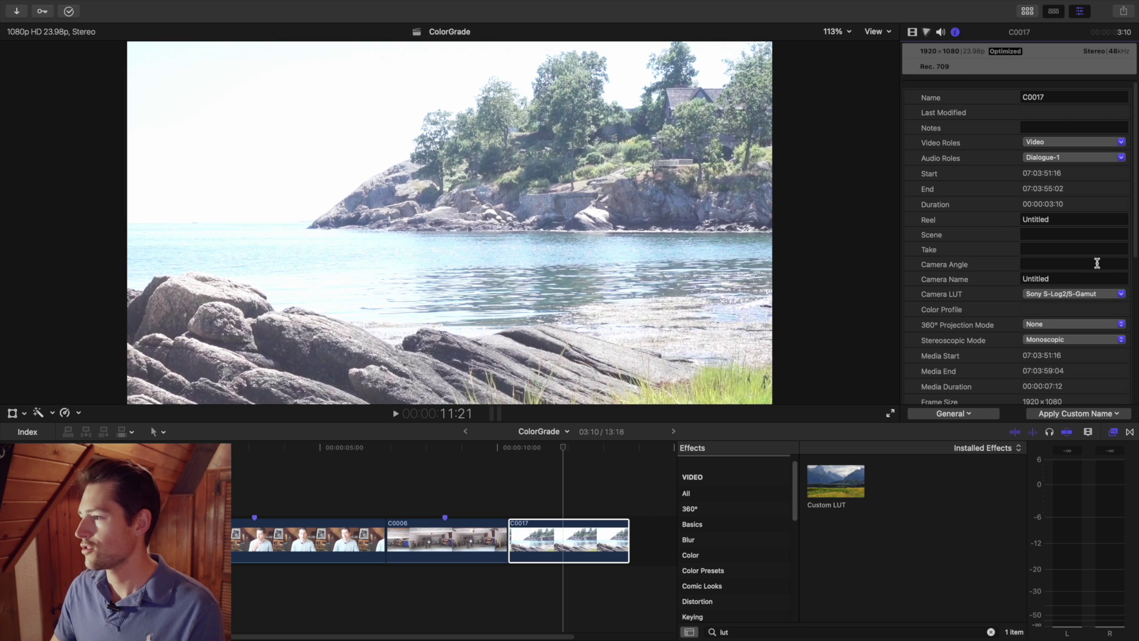
left_click(1081, 295)
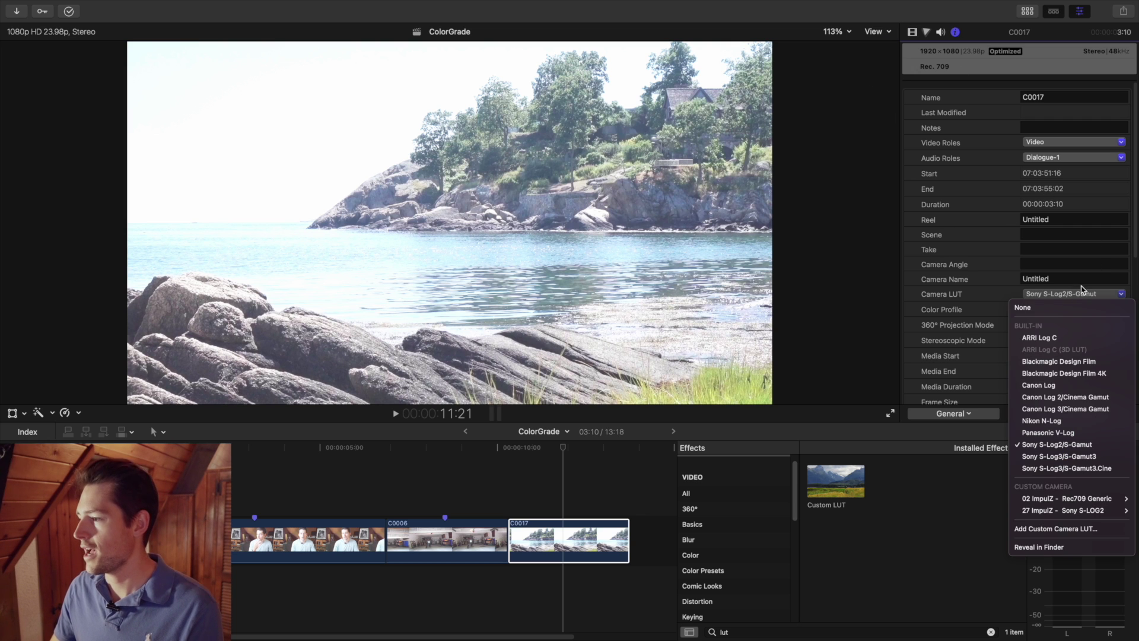
left_click(1046, 311)
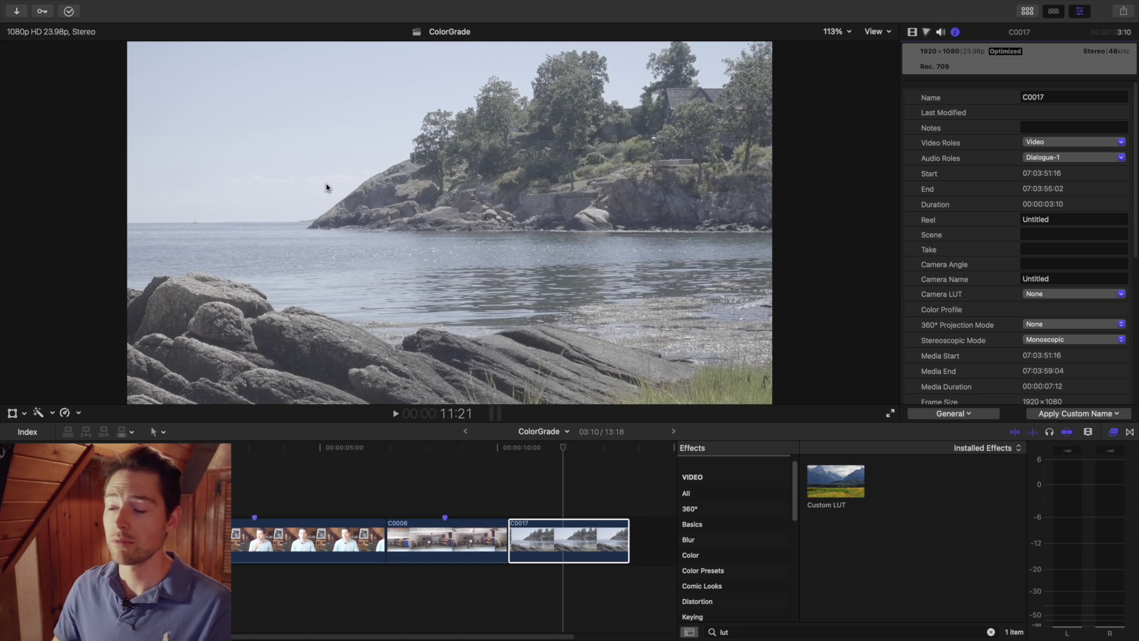
left_click(1044, 298)
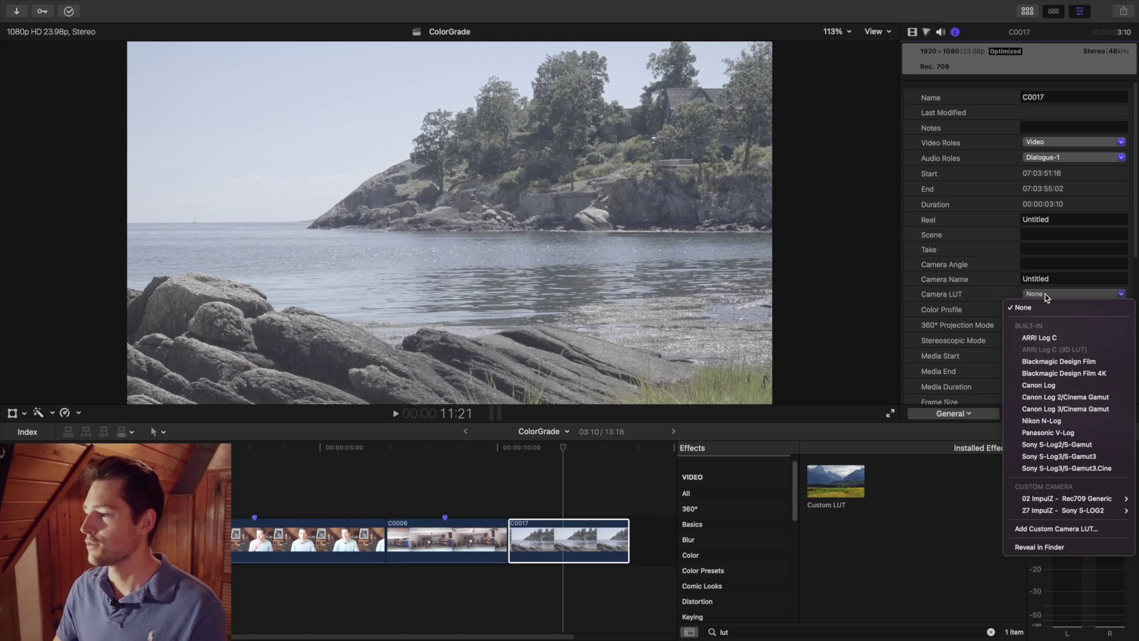
left_click(1076, 444)
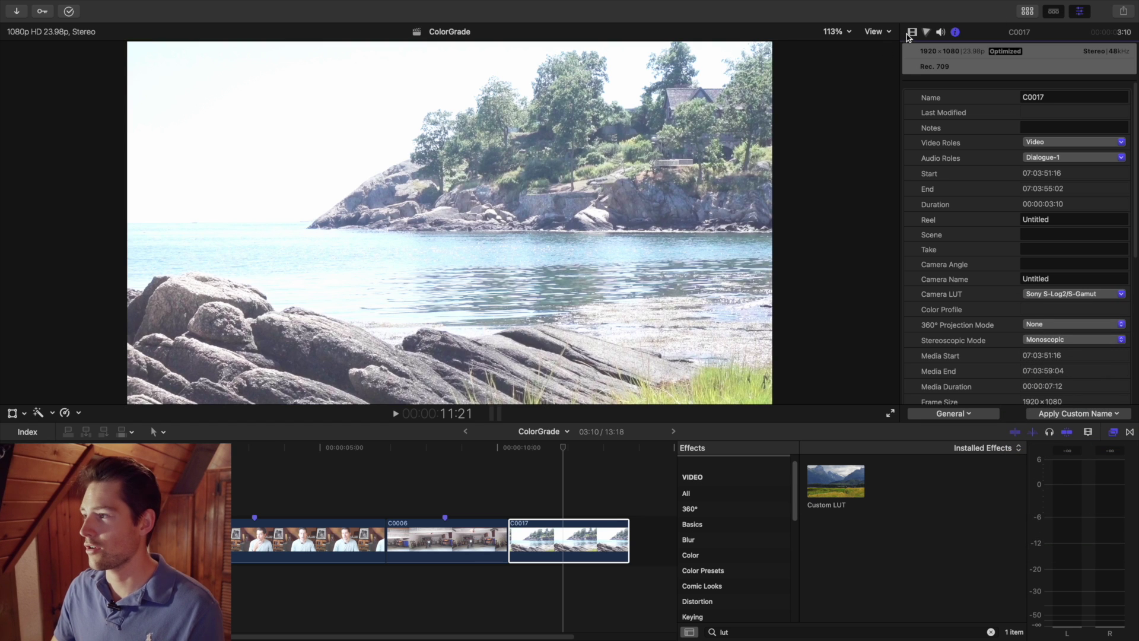
Re-enable the coastal clip's effects one by one: Color Wheels 1, Color Curves 1, Color Wheels 2 and Custom LUT
left_click(913, 32)
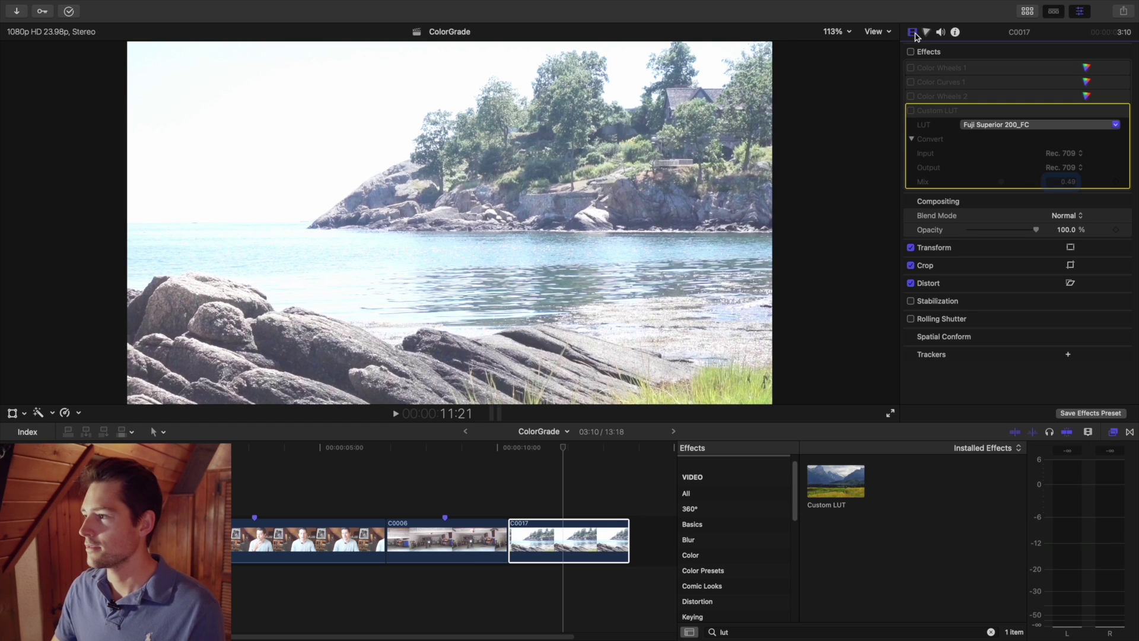
left_click(911, 52)
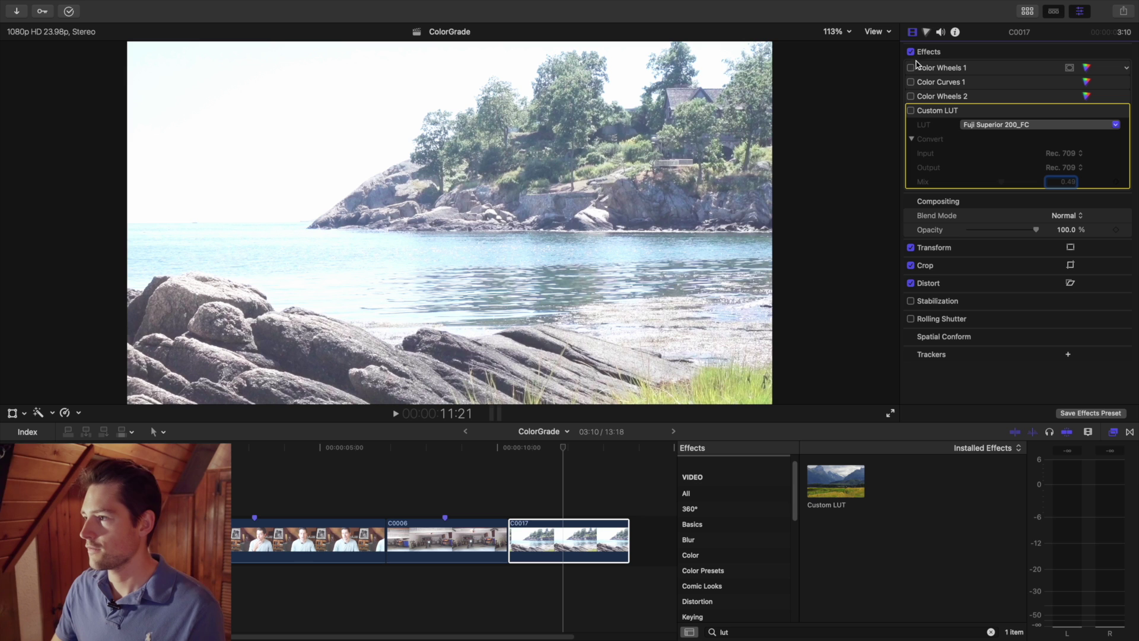
left_click(912, 68)
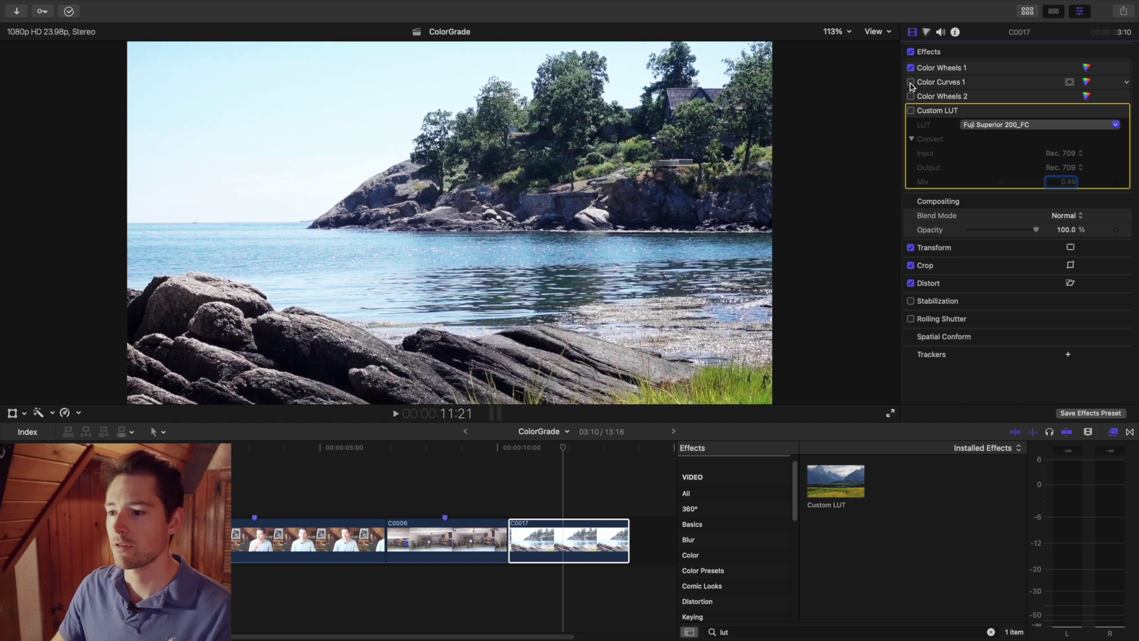
left_click(911, 82)
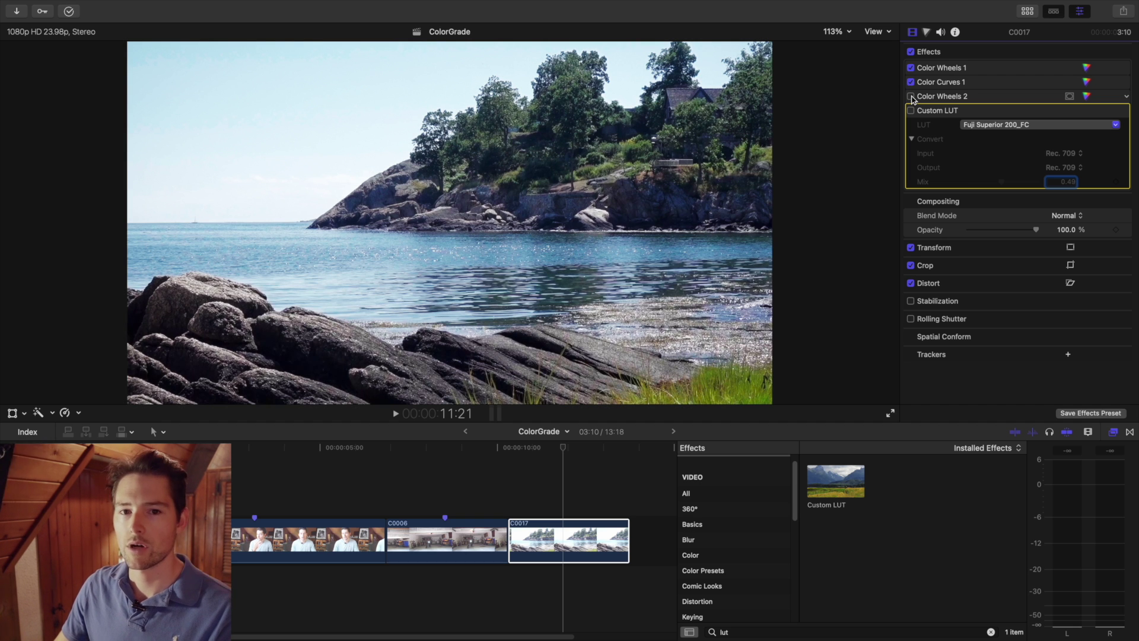
left_click(911, 96)
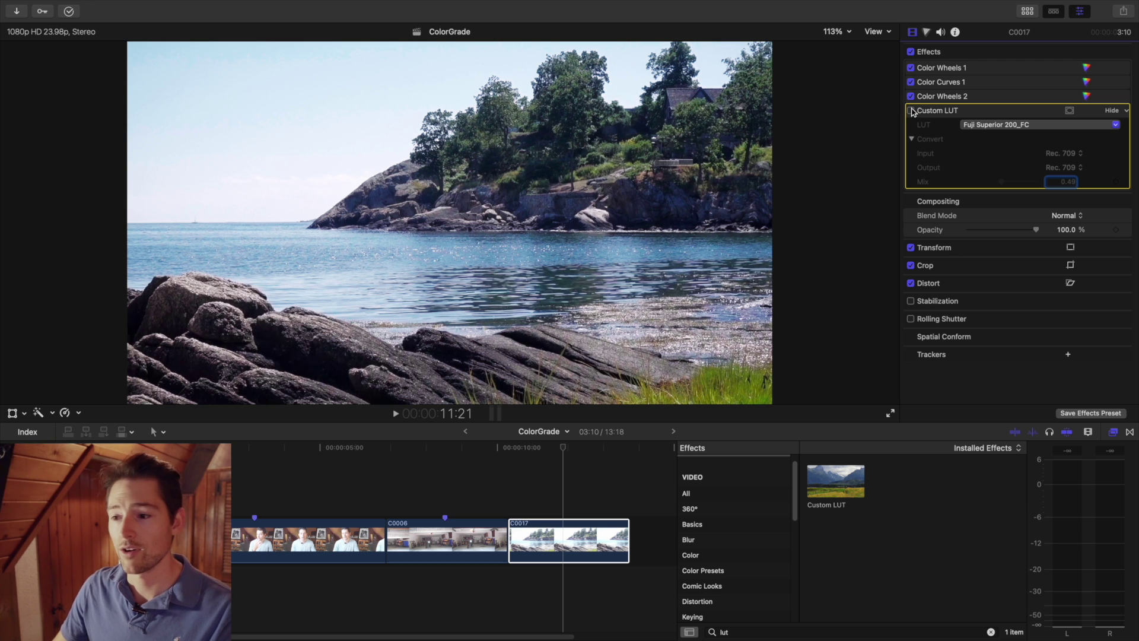
left_click(911, 110)
left_click(564, 457)
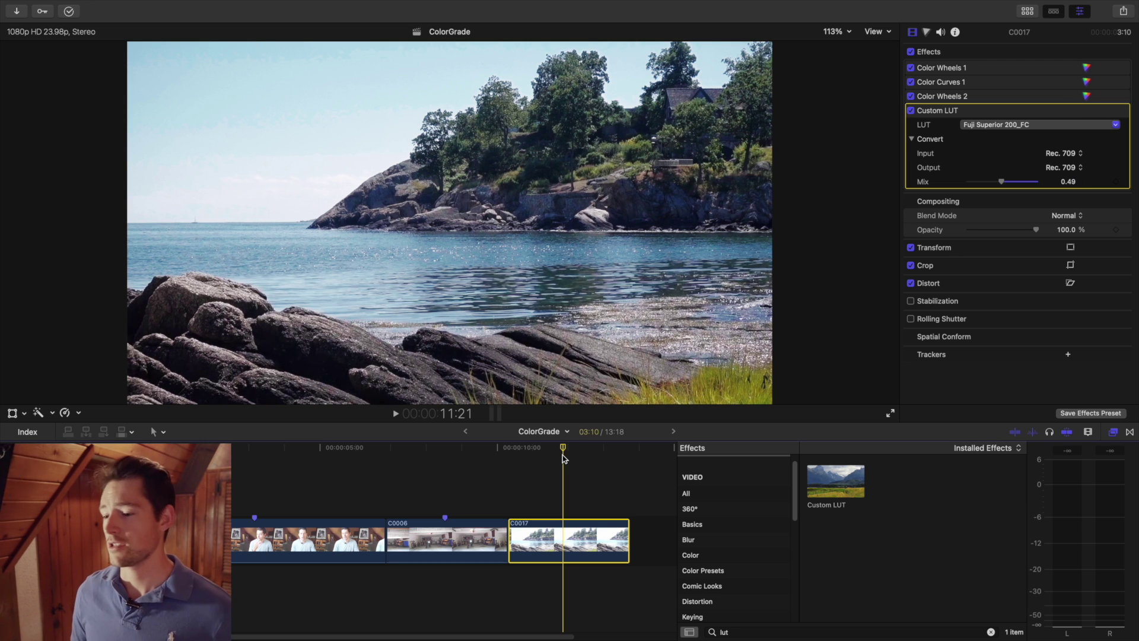